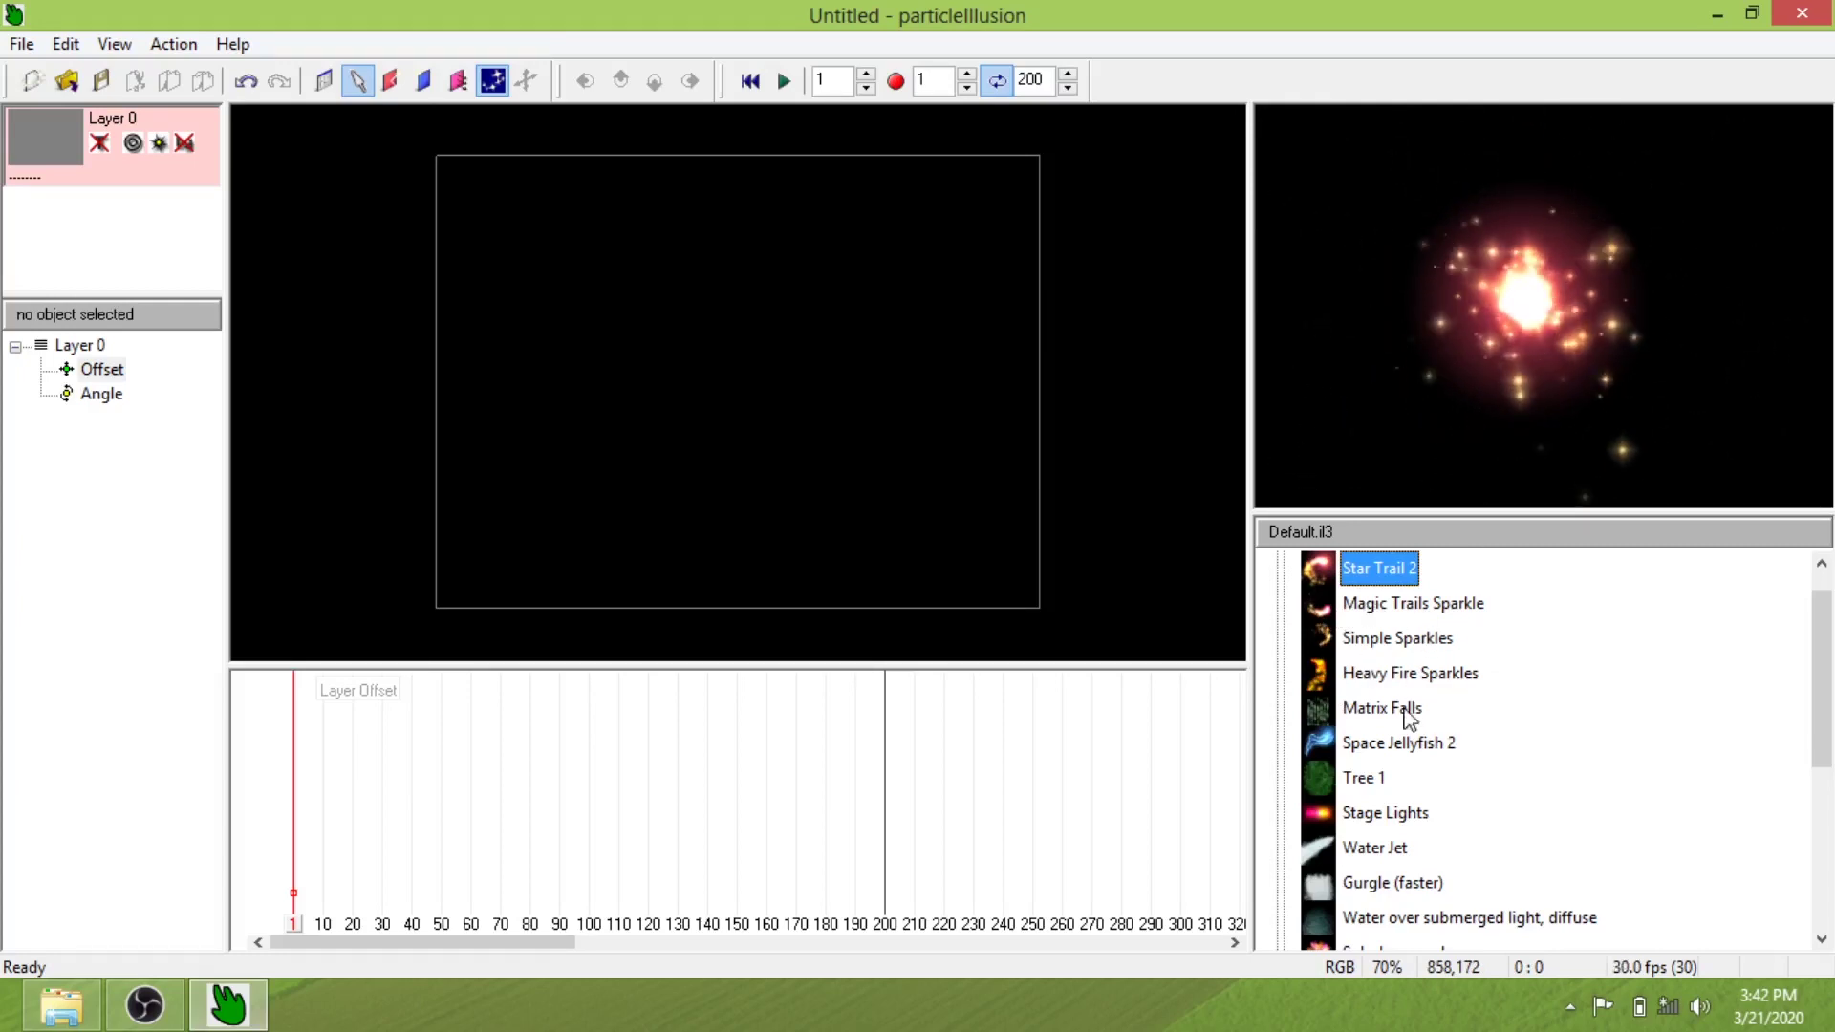
Select the Water Jet effect from the Default.il3 library, ready to place on the stage
click(1369, 850)
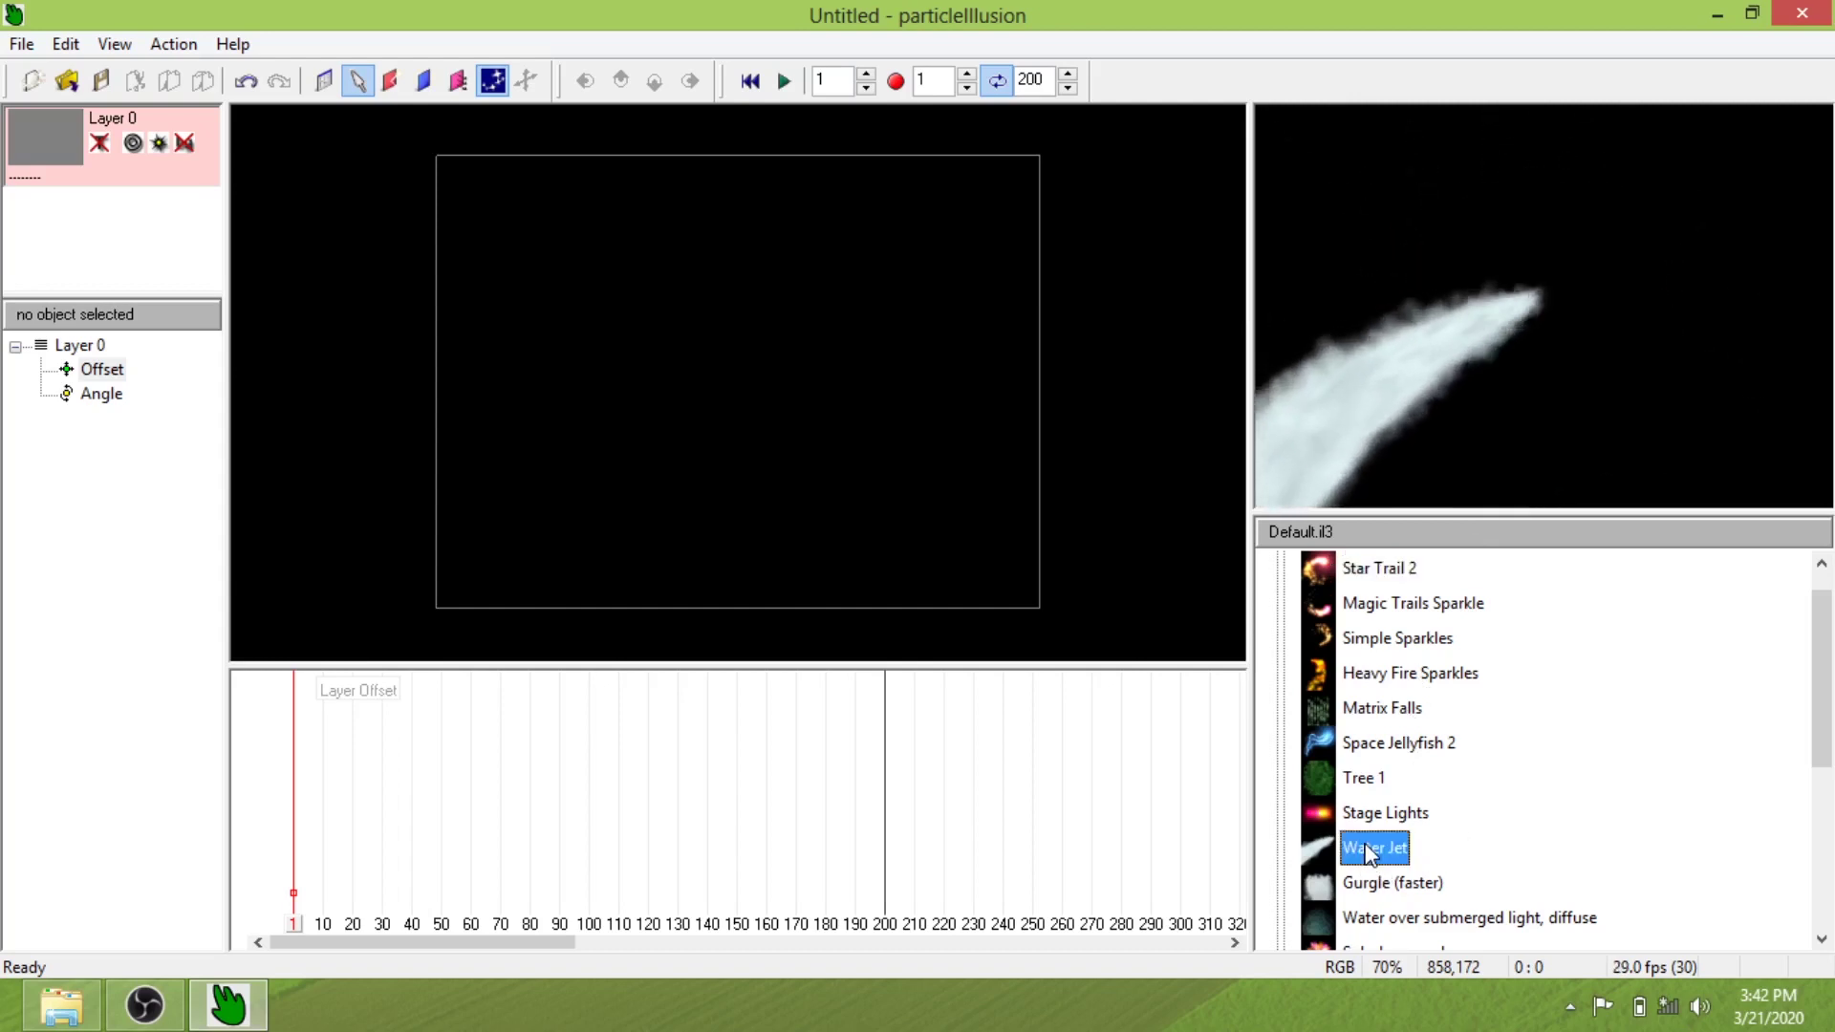
click(358, 86)
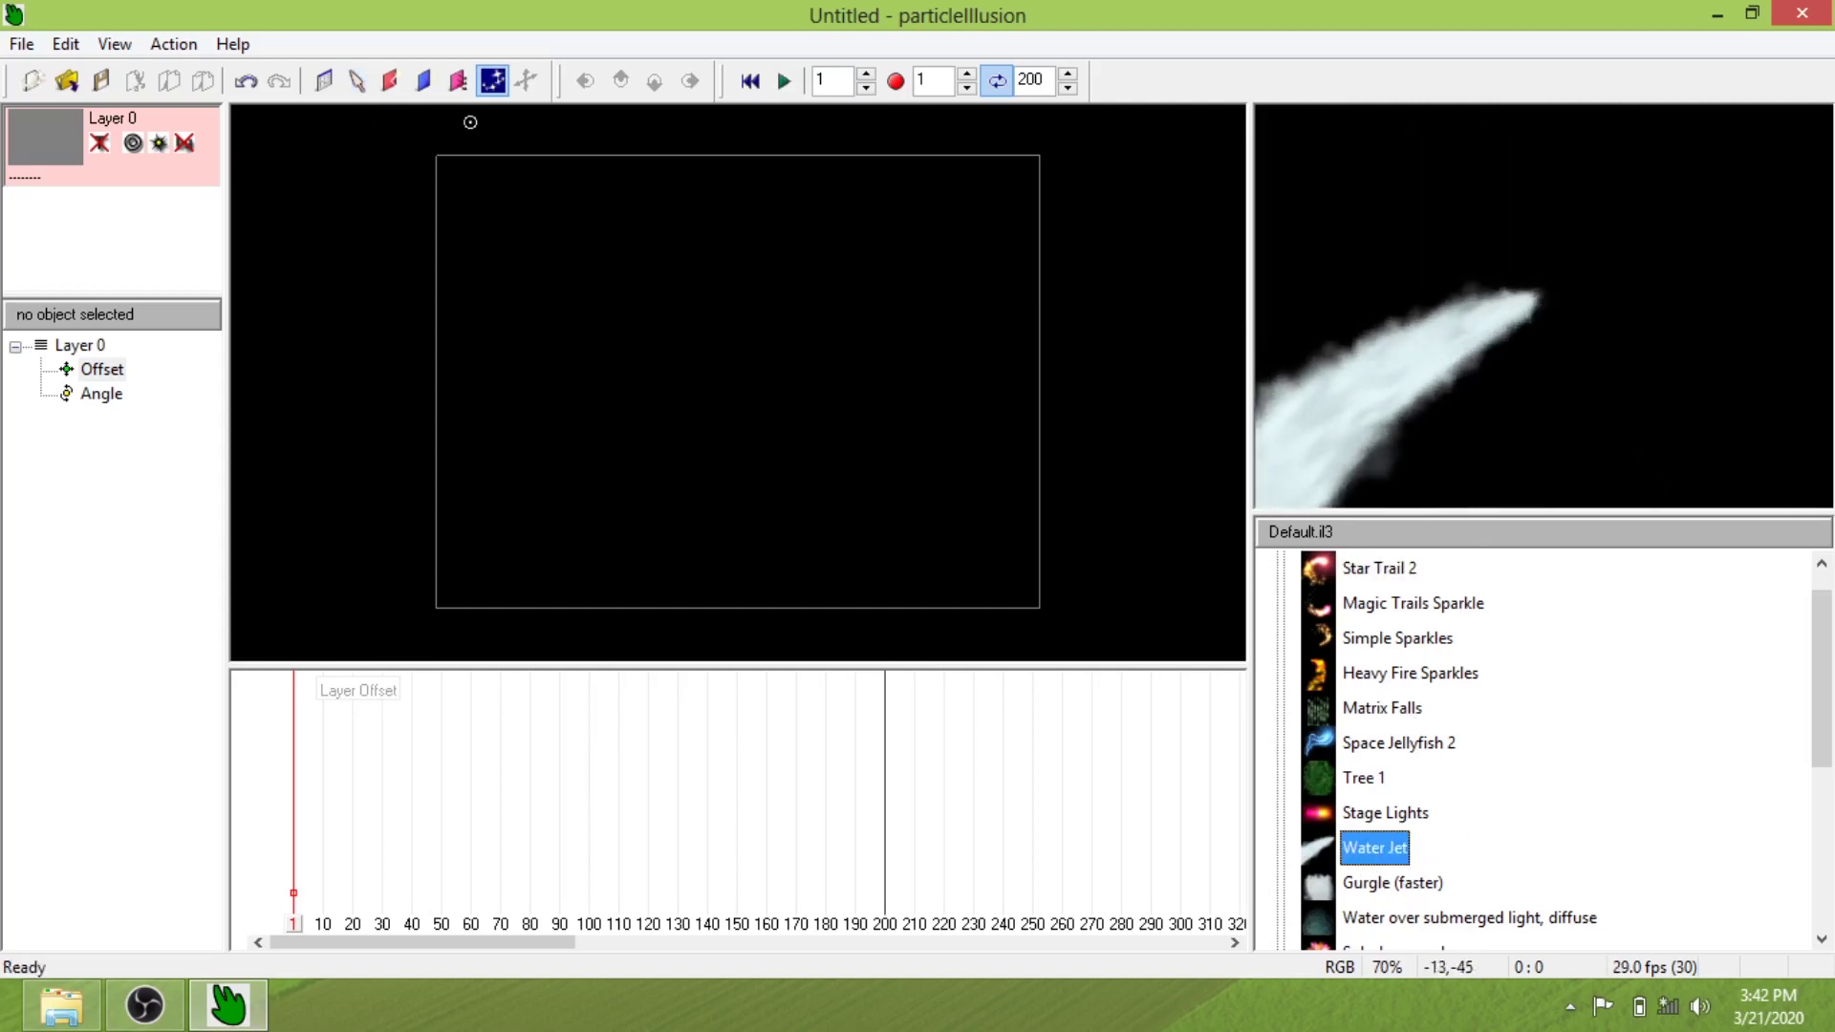
Place a Water Jet emitter at the stage's top-right corner and play the animation
click(1086, 130)
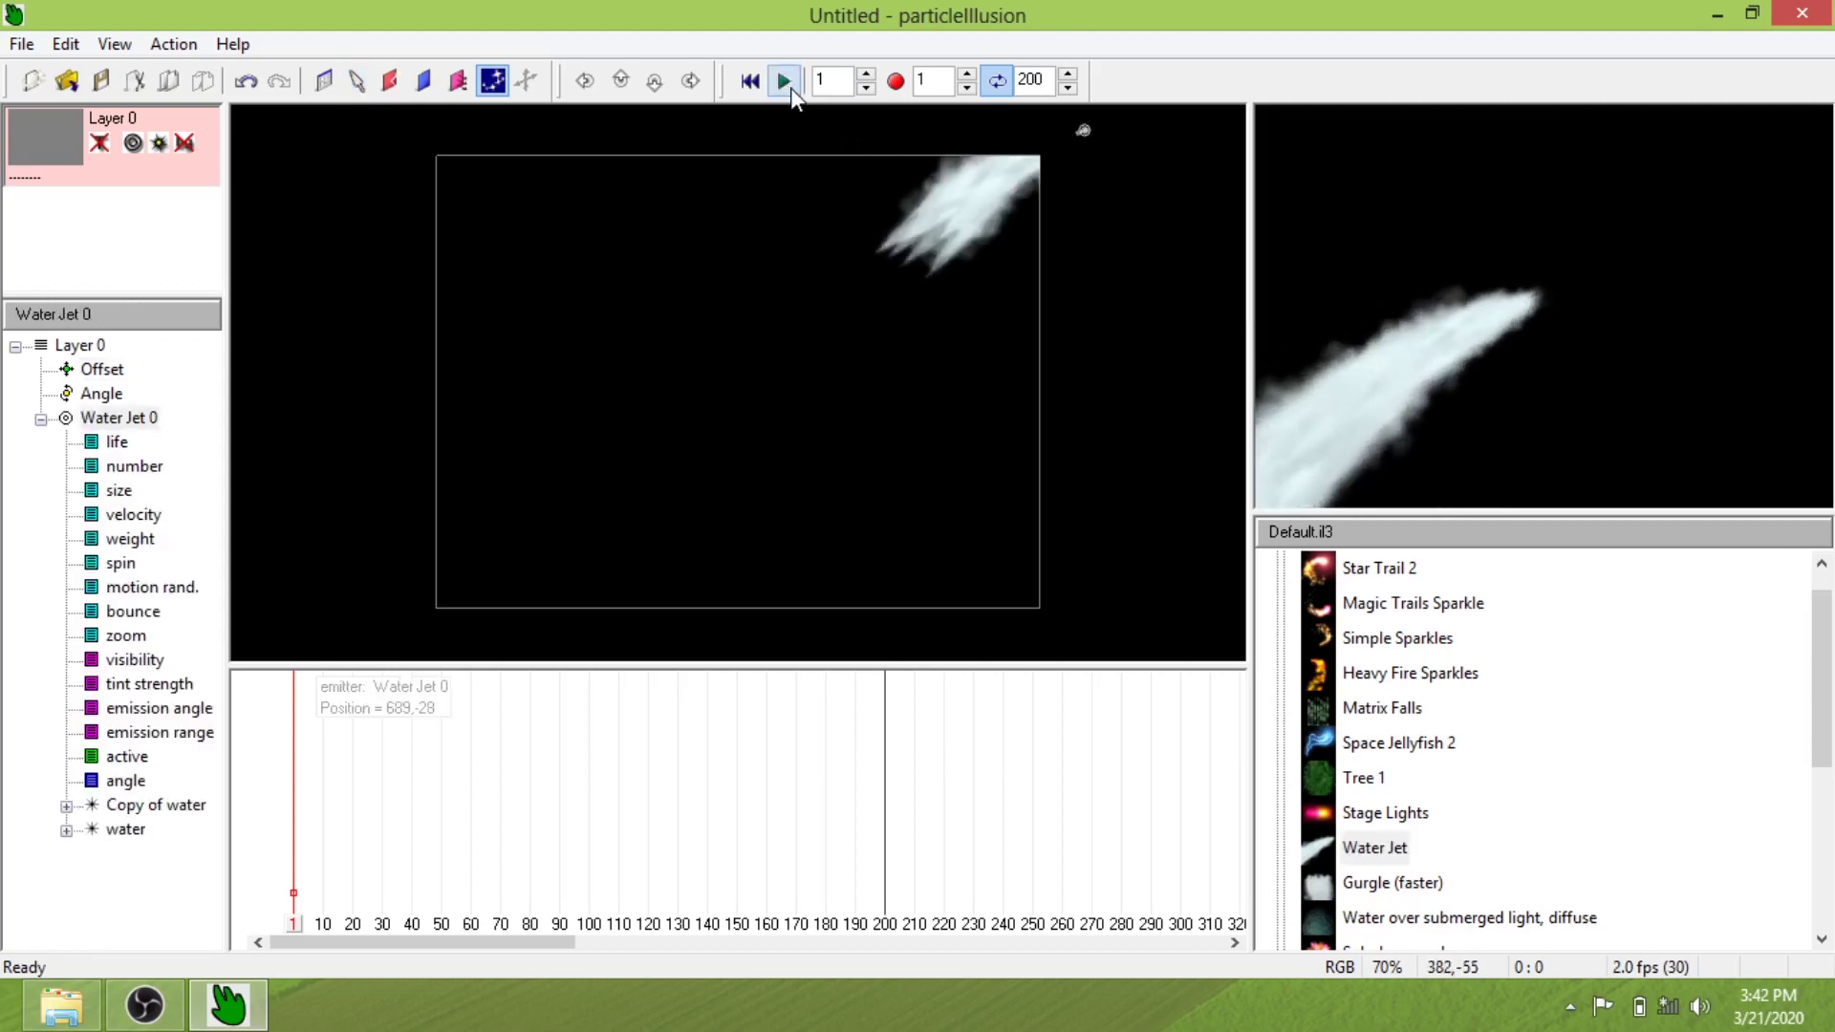
click(788, 86)
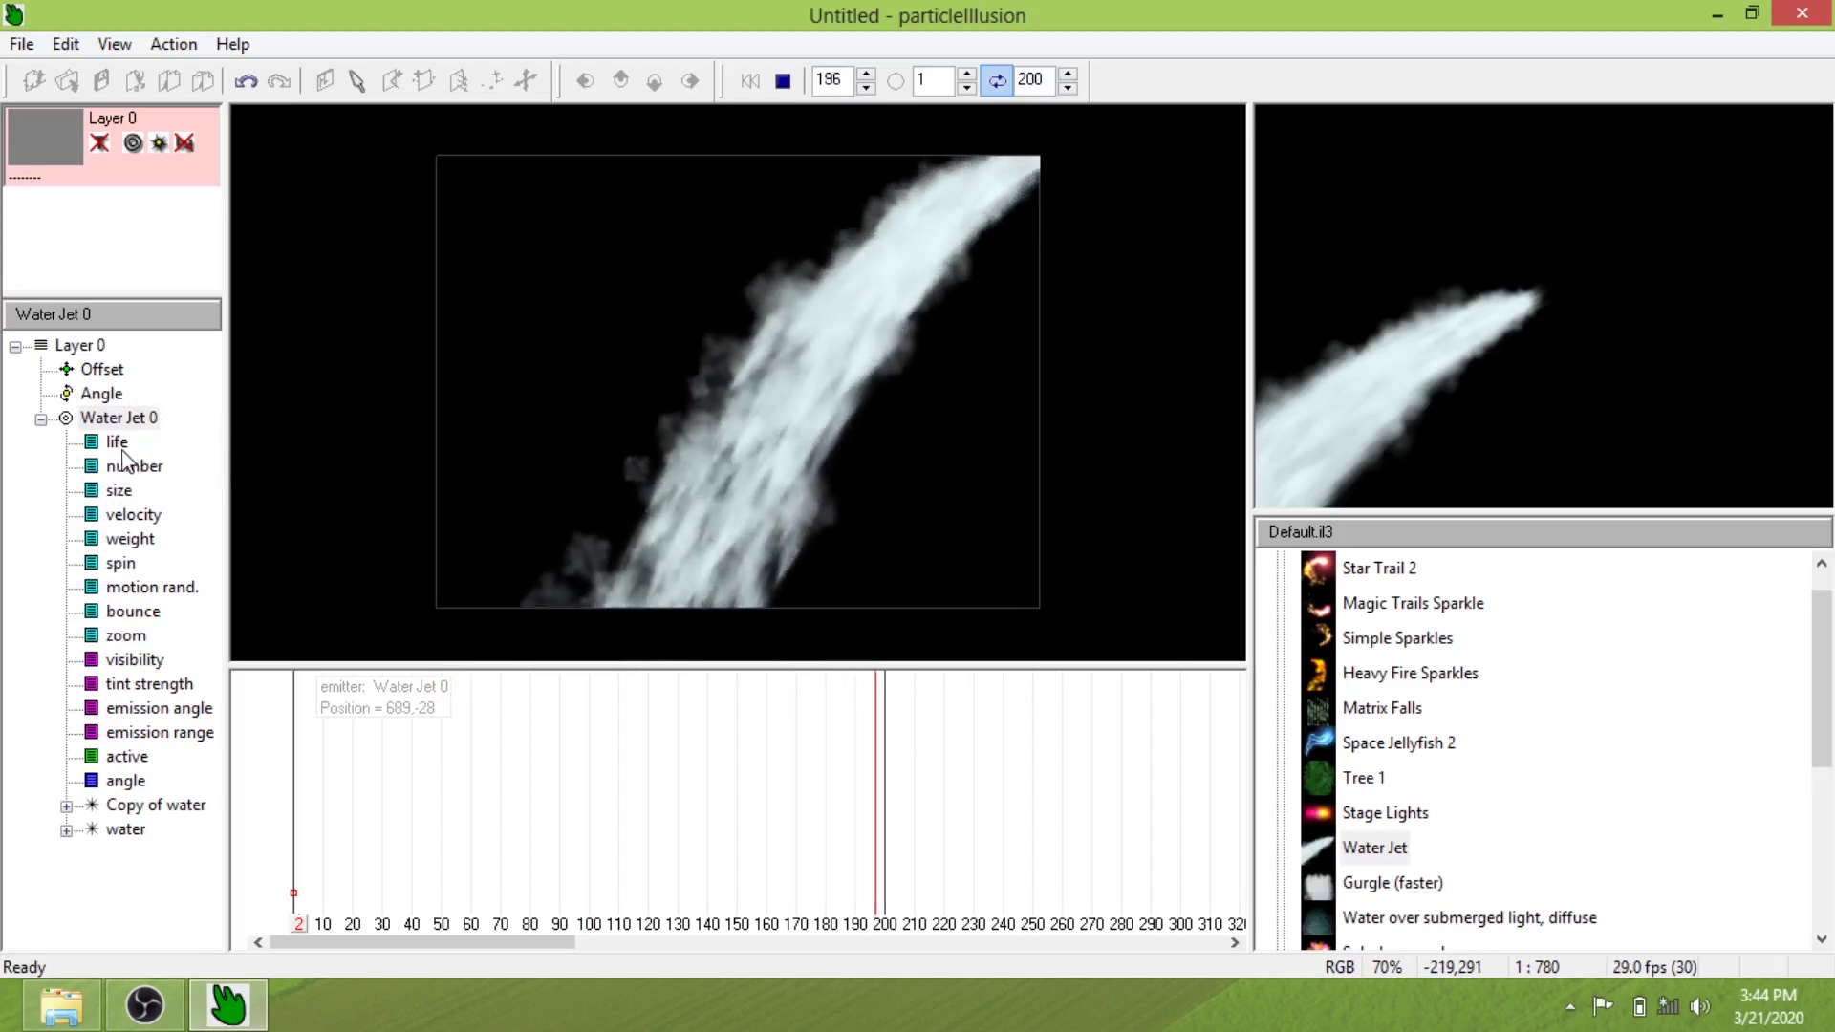
Lower Water Jet 0's life from 176% to about 65% on its graph
click(117, 443)
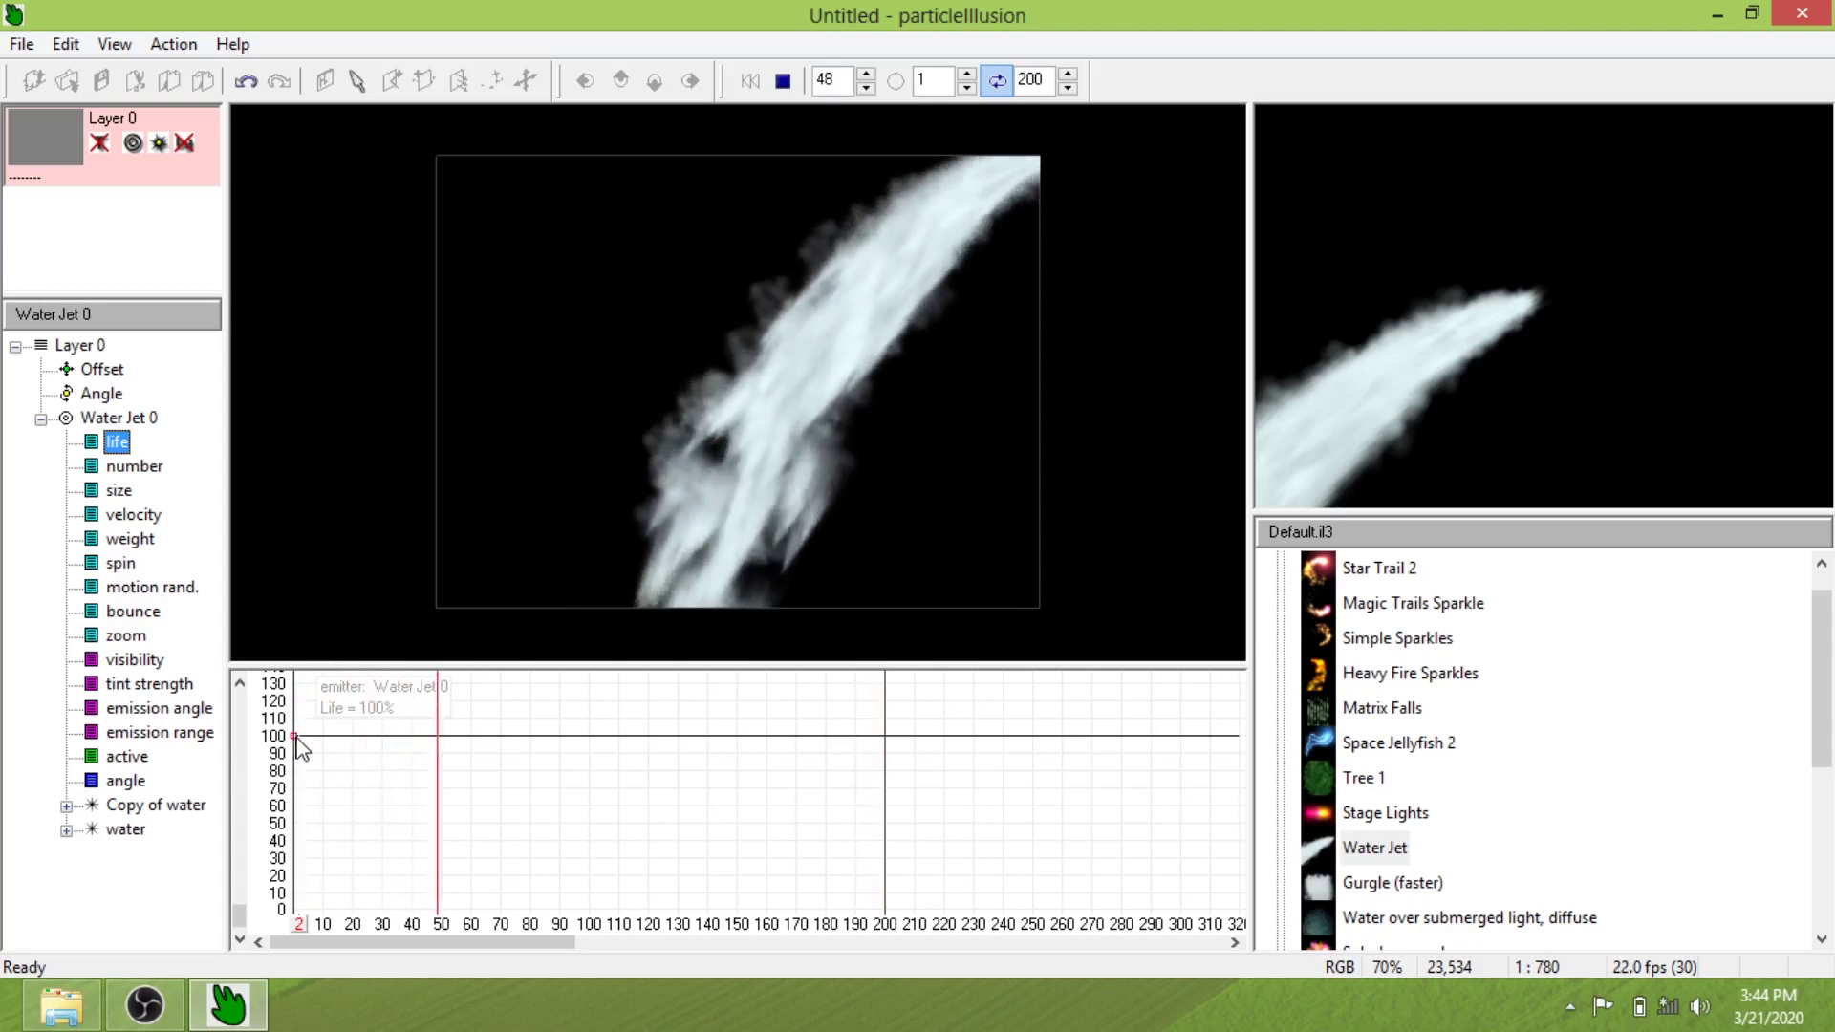
drag(296, 737, 280, 863)
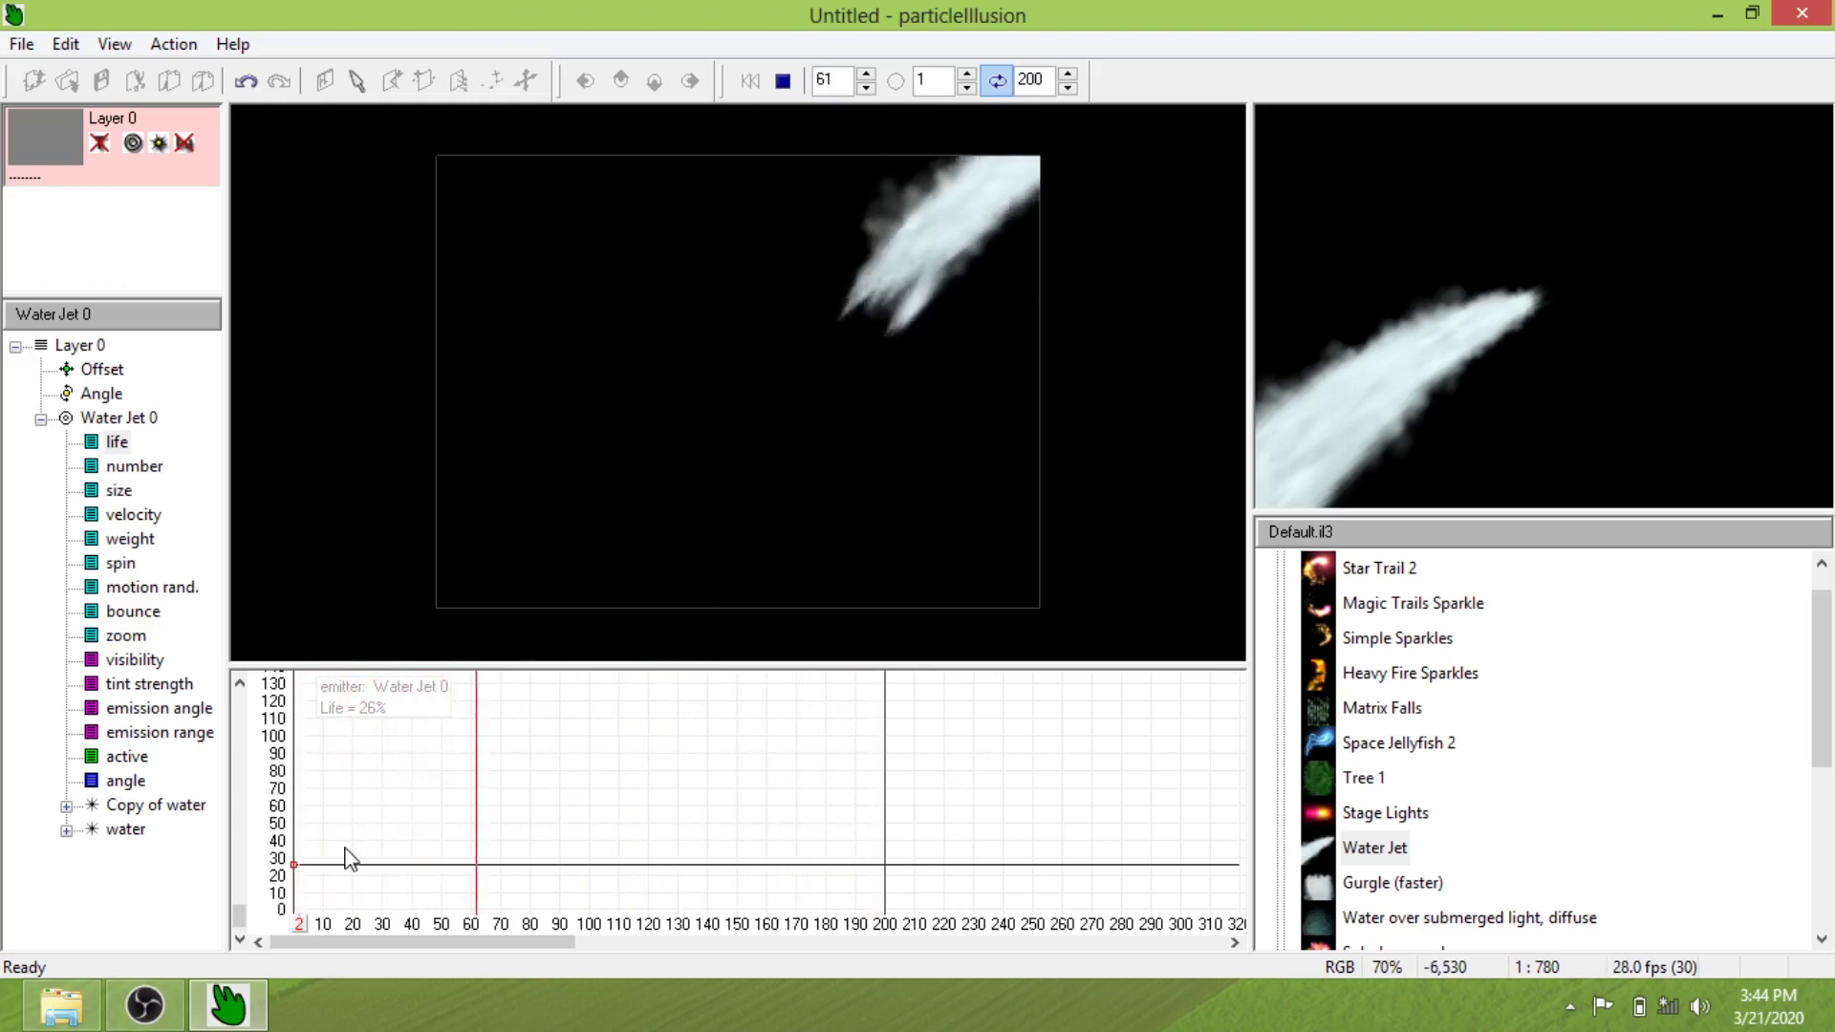
drag(295, 866, 287, 673)
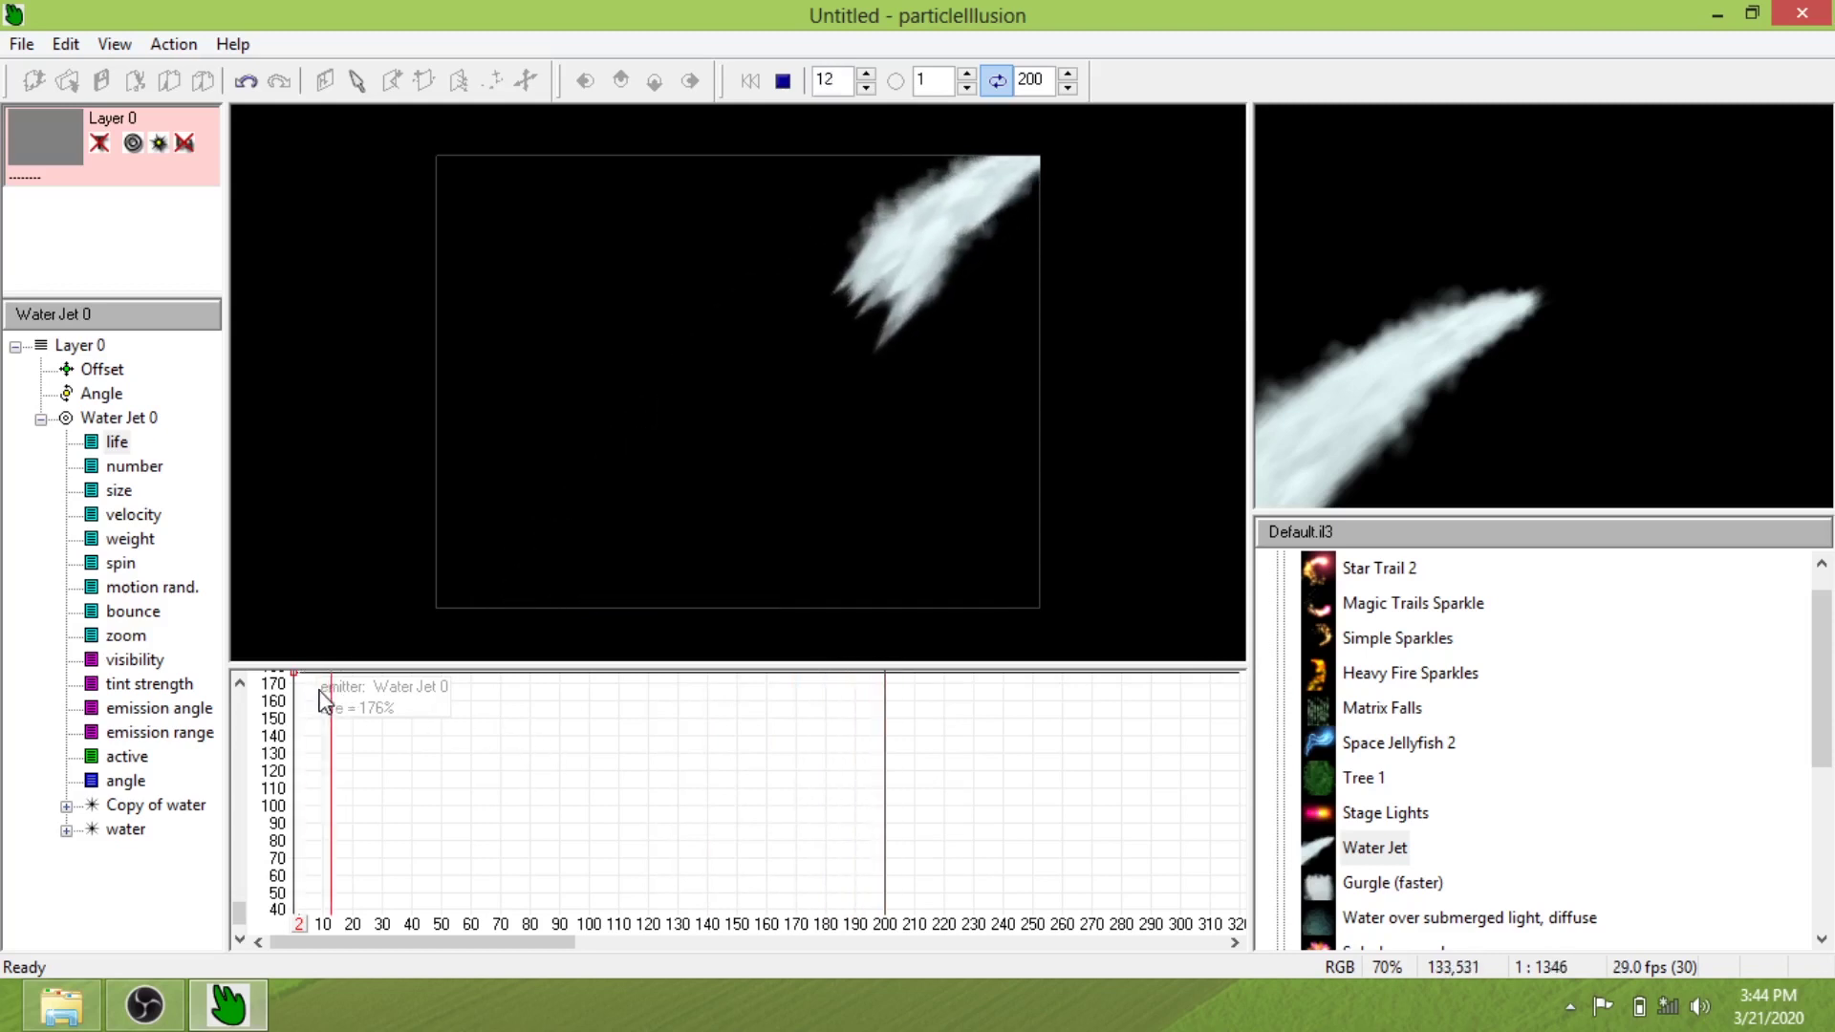
drag(298, 683, 292, 865)
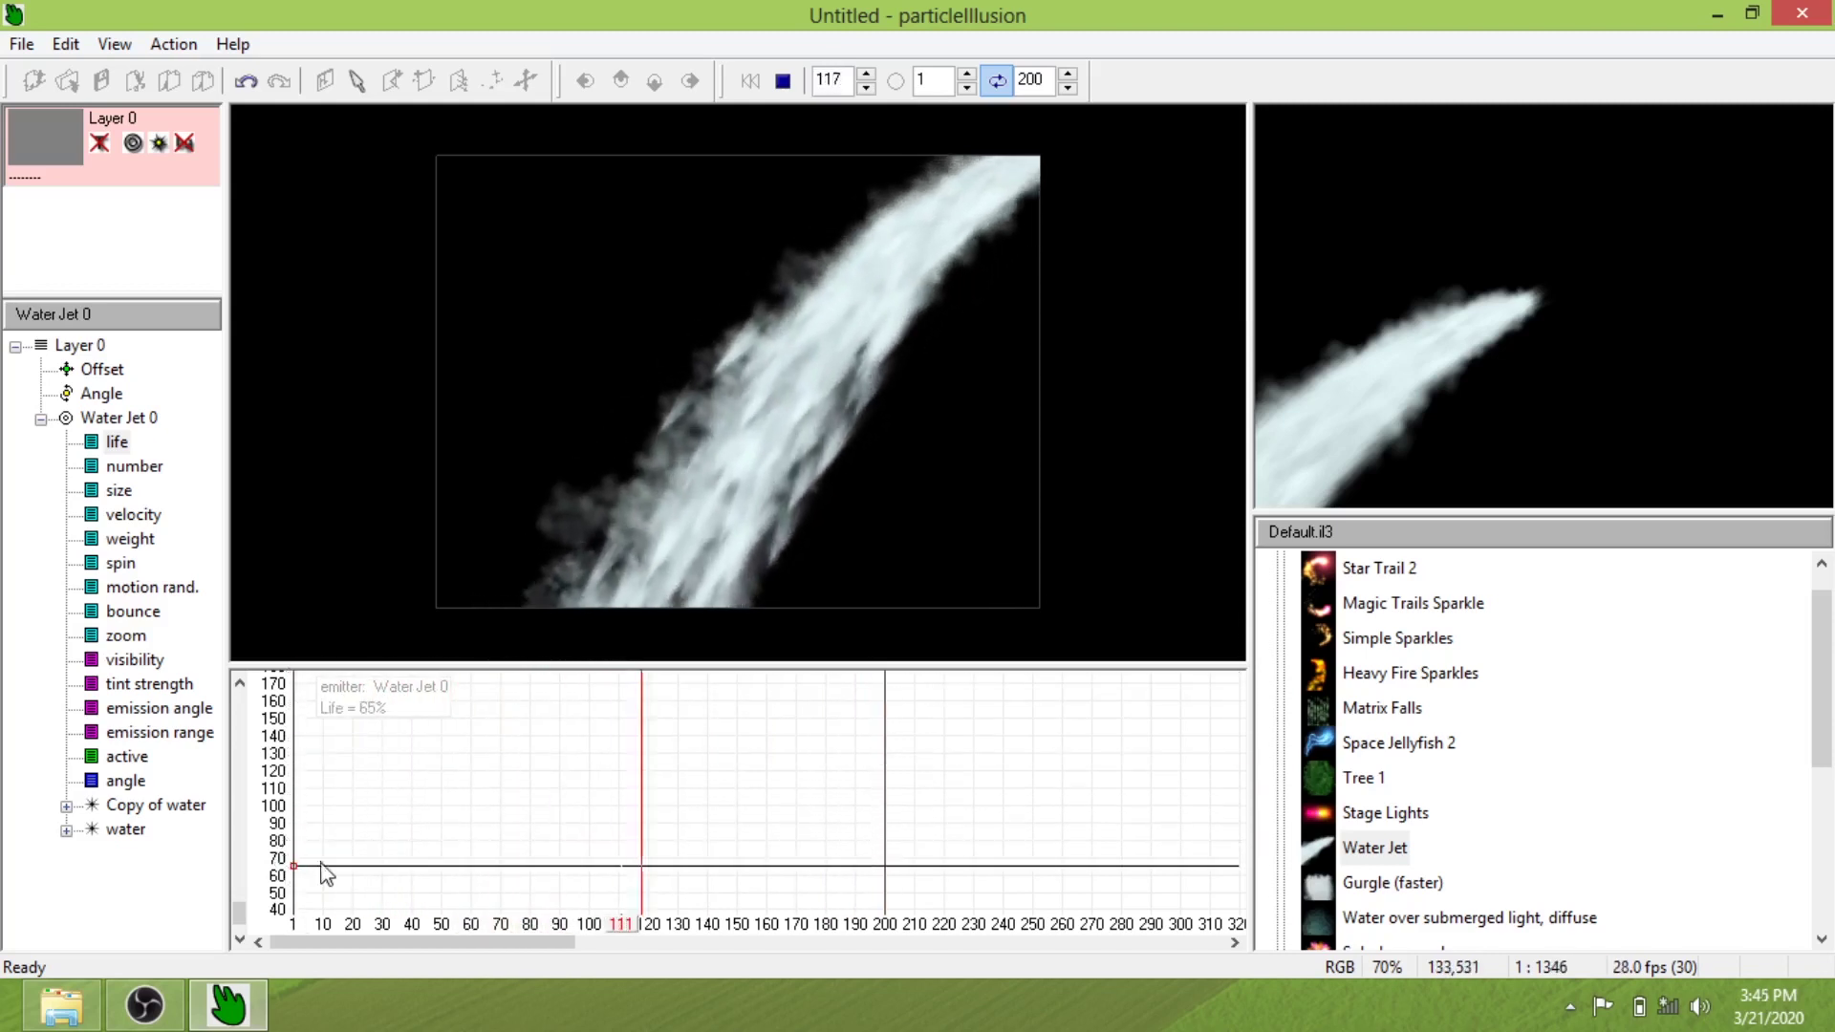
Keyframe Water Jet life to ~153% at frame 50, ~60% at frame 95, ~150% near 155
click(456, 866)
drag(456, 866, 442, 712)
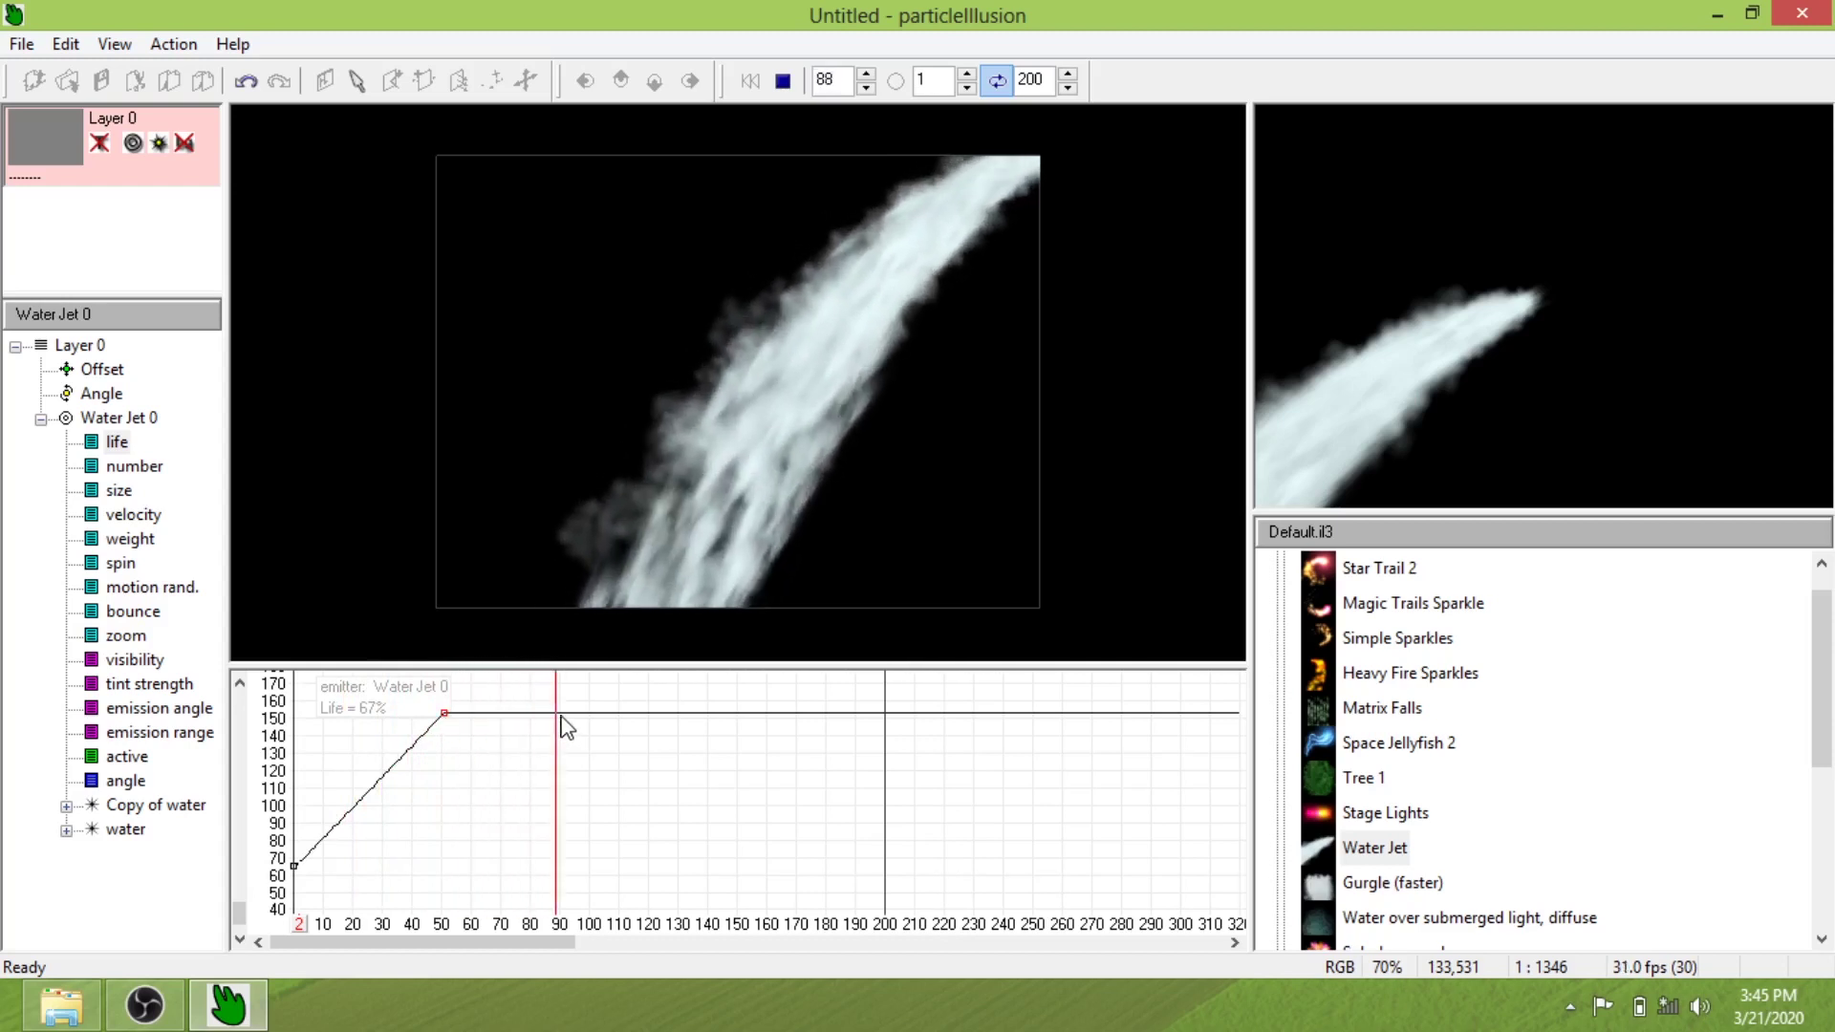
drag(562, 714, 574, 871)
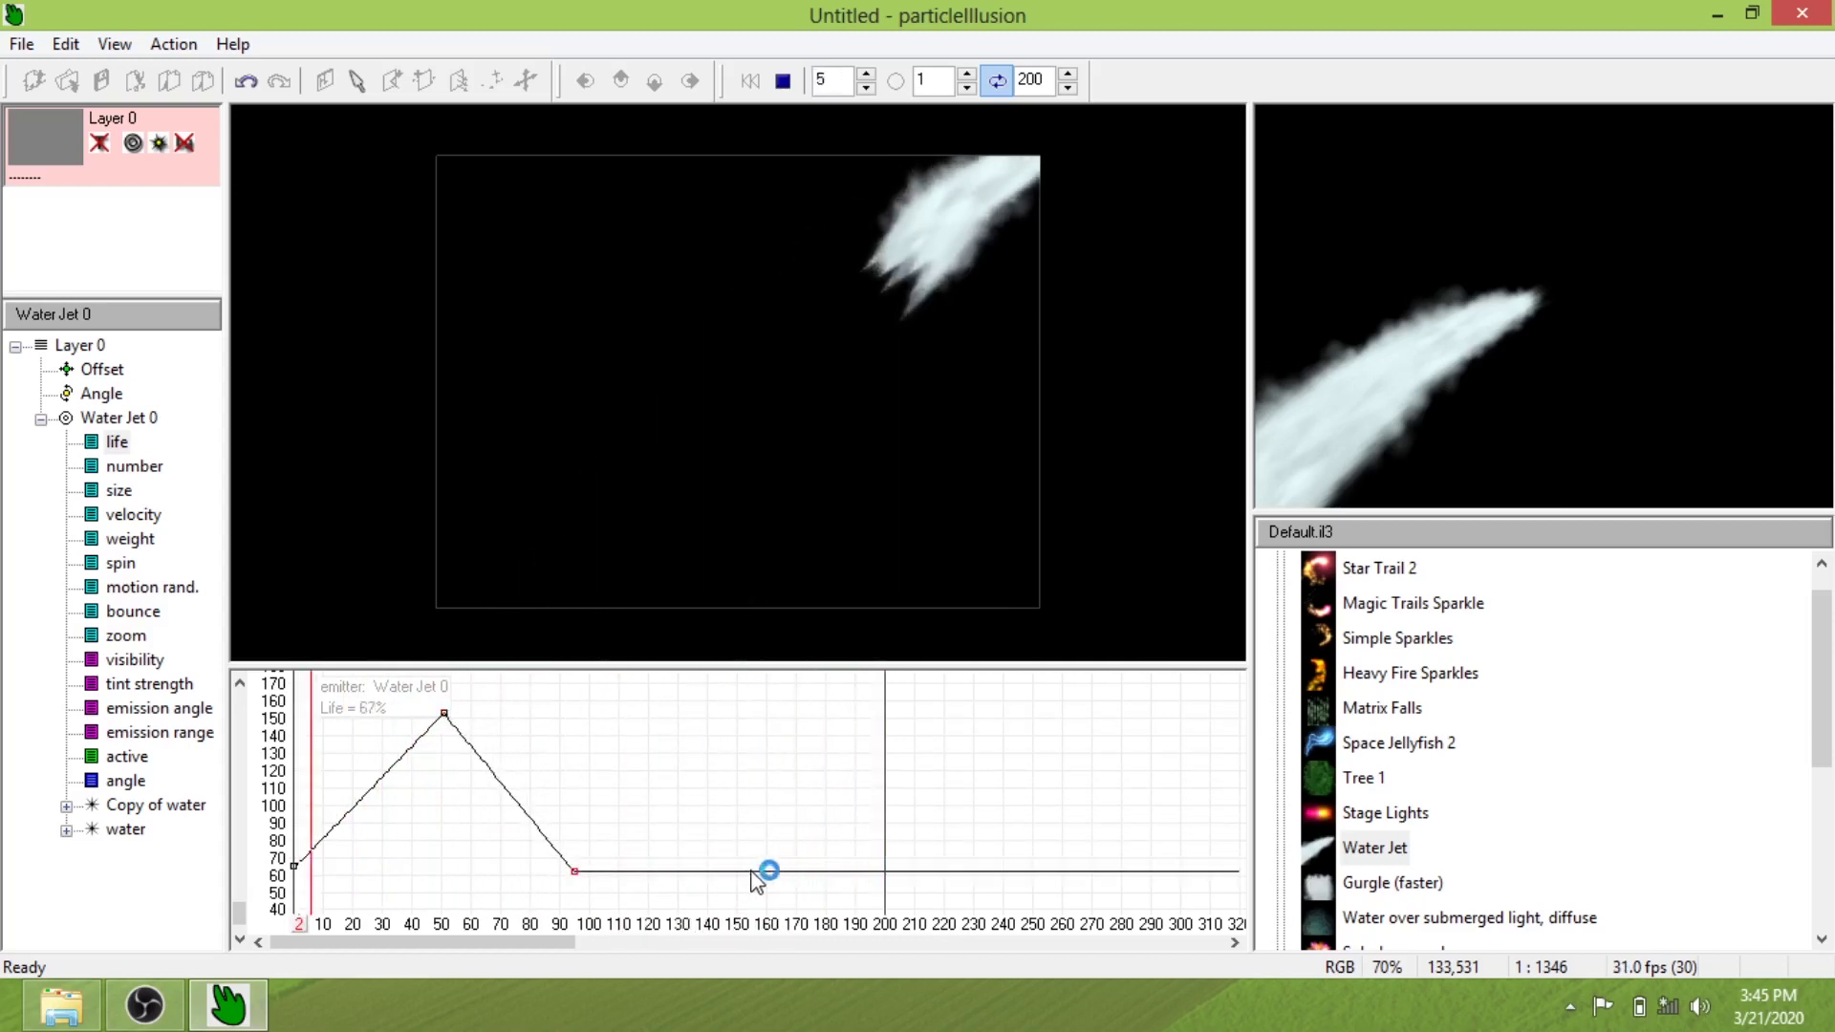
drag(755, 872, 755, 714)
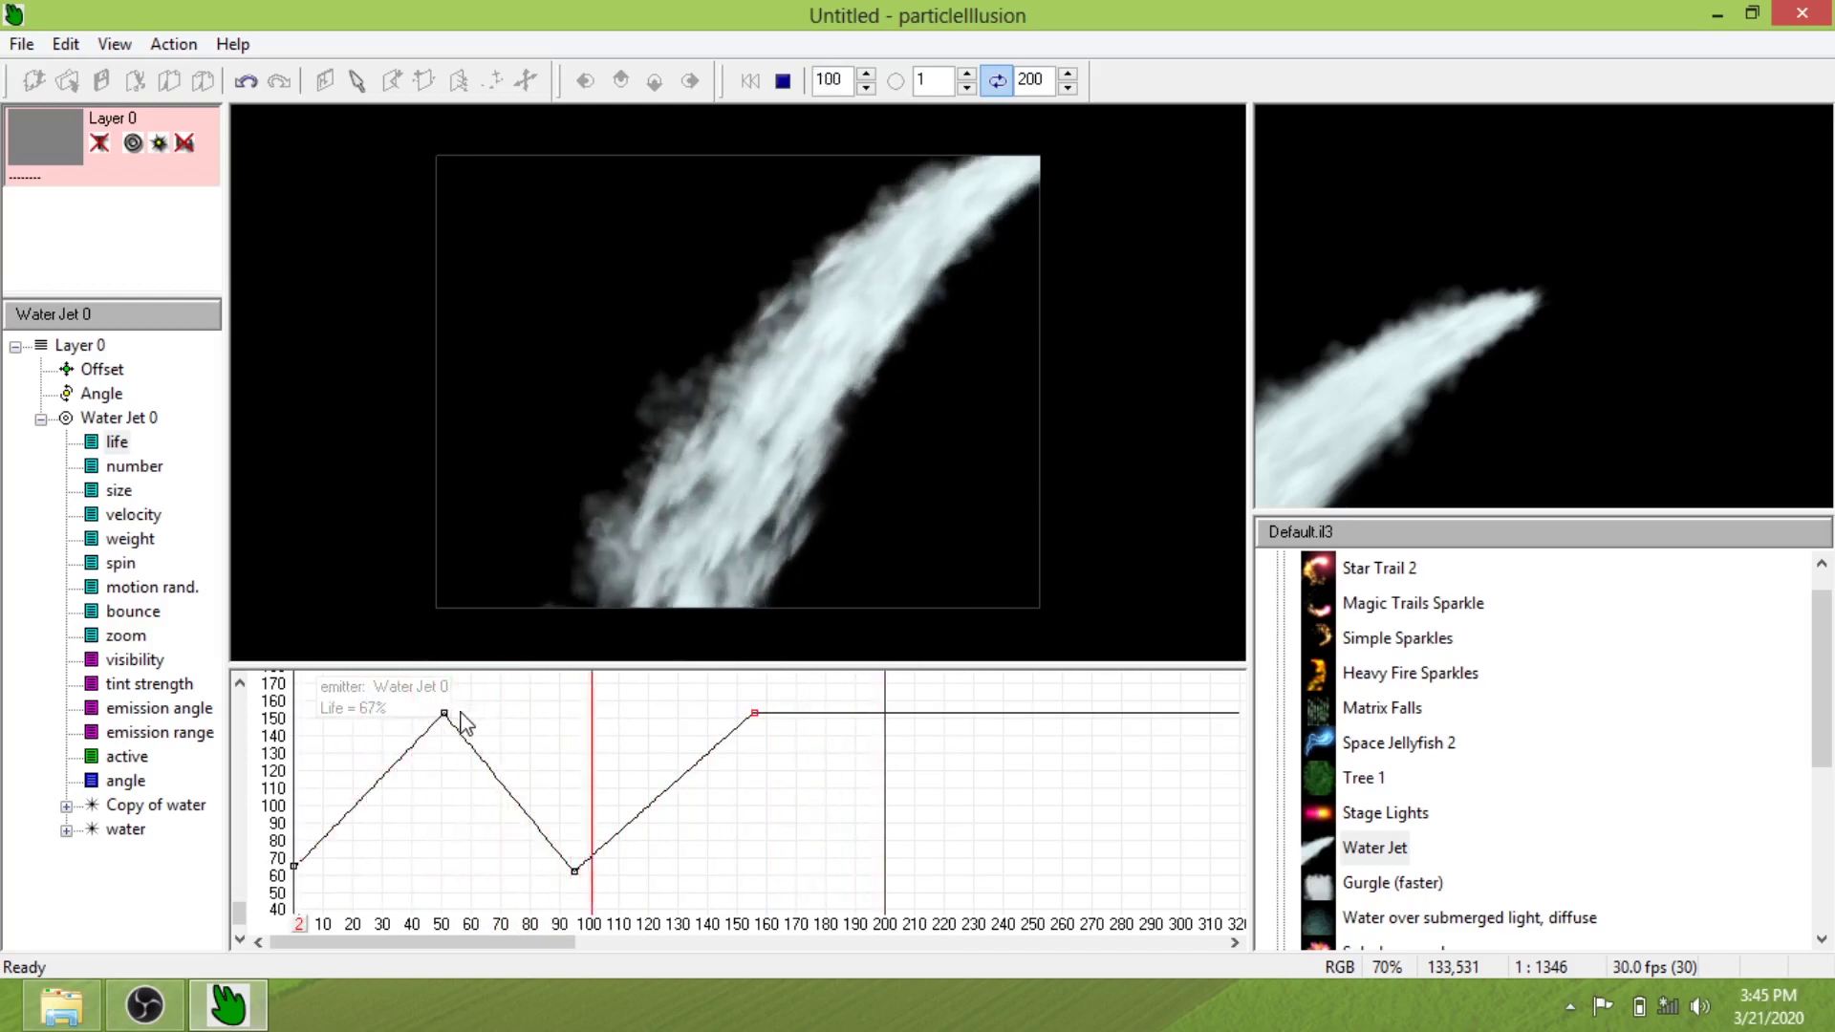
Make the frame-50 life key curved, smooth its tangents, and pull it down to 30%
right_click(446, 715)
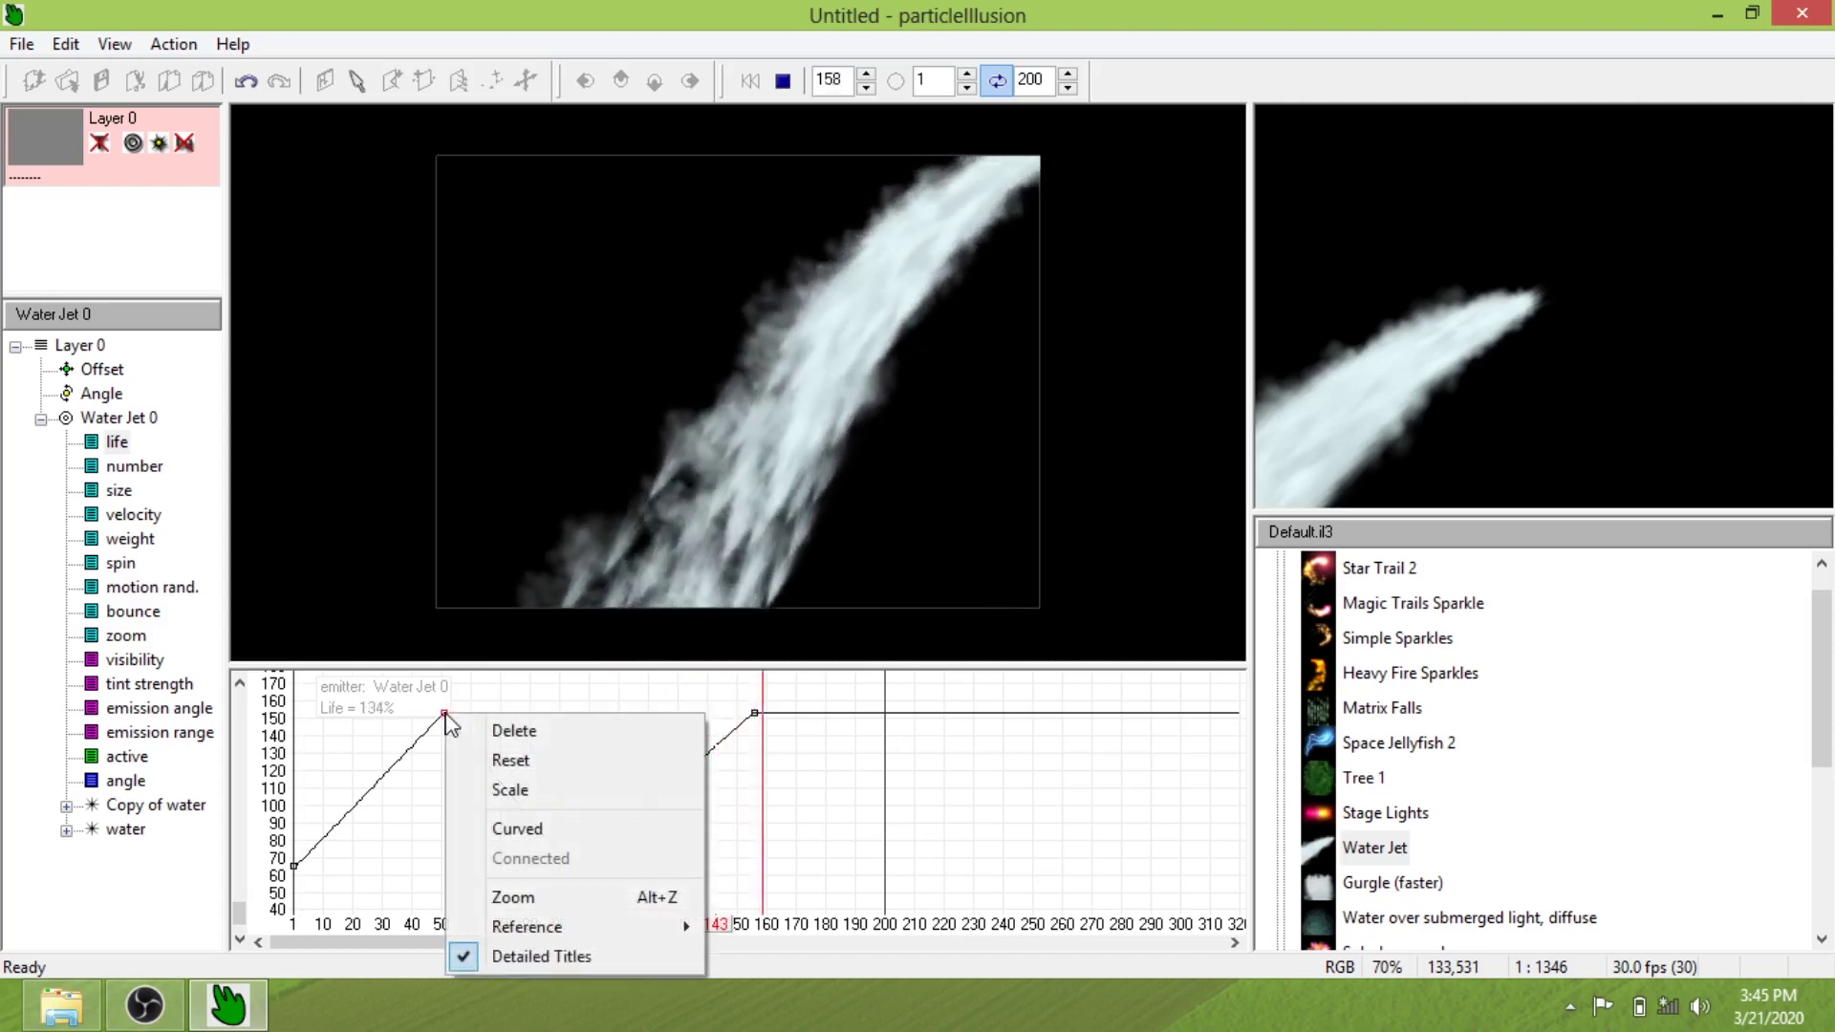
click(516, 830)
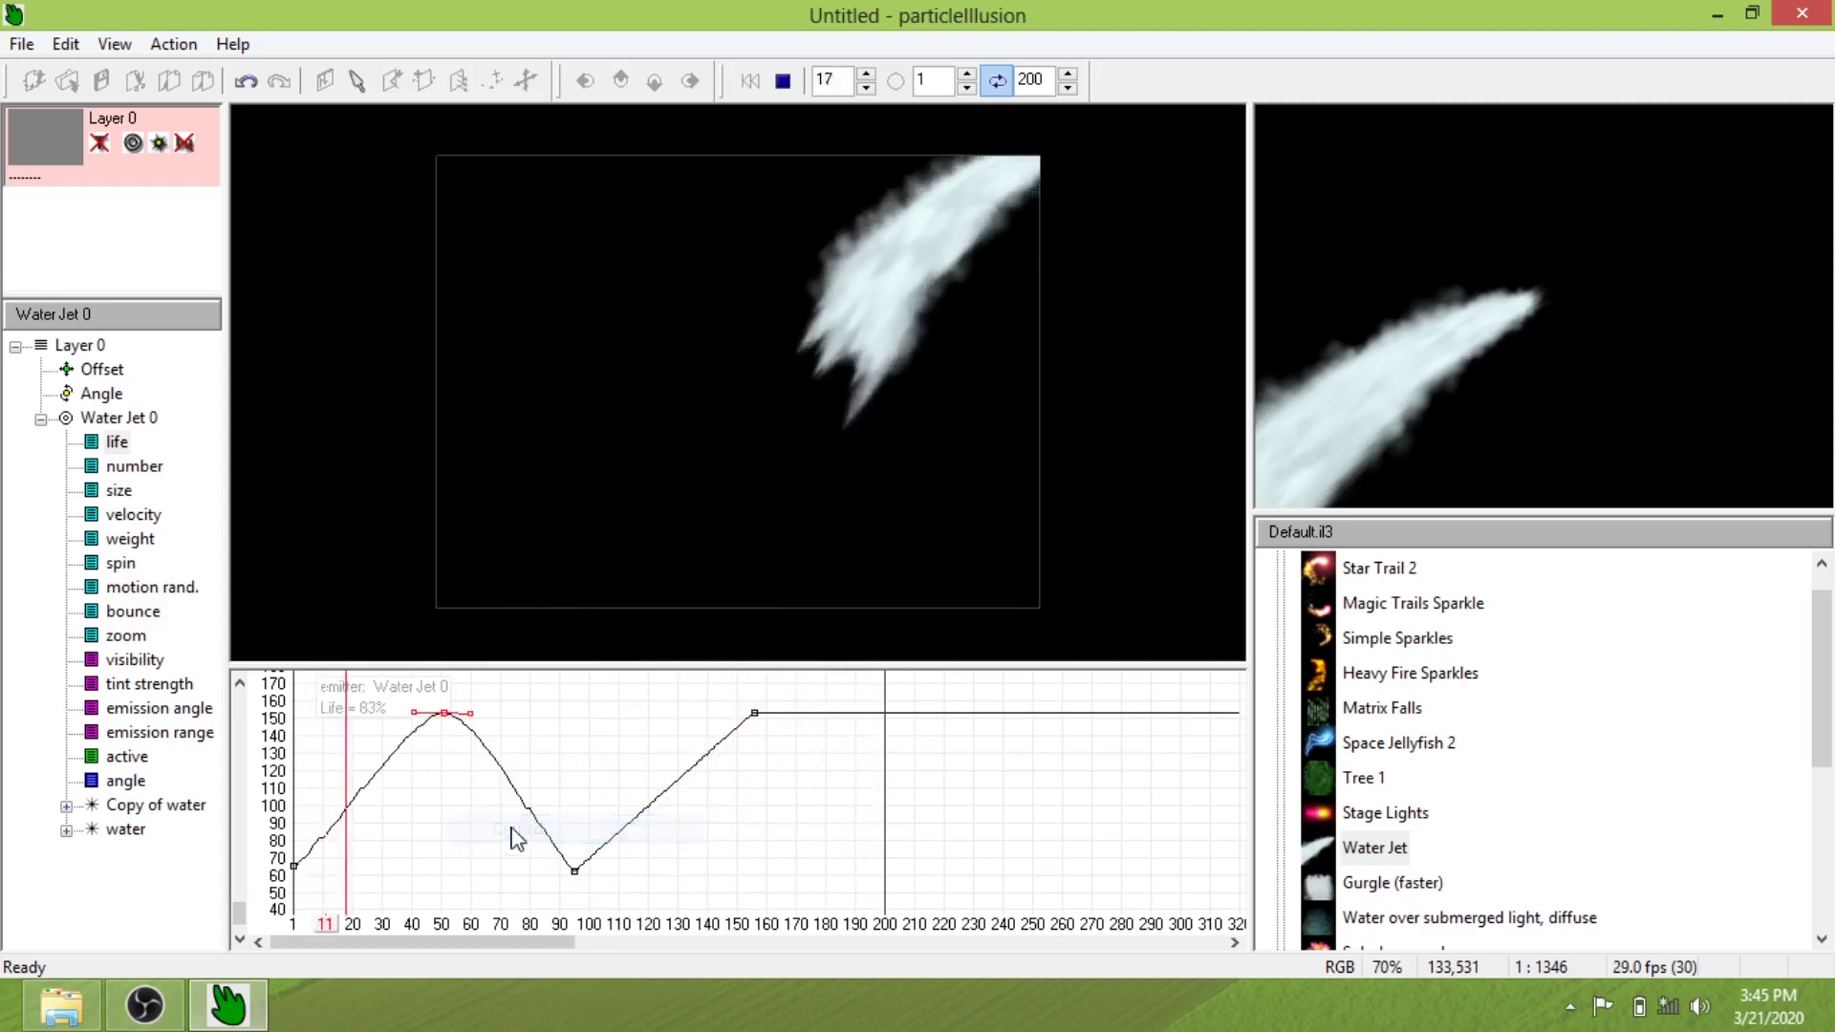
drag(470, 714, 517, 717)
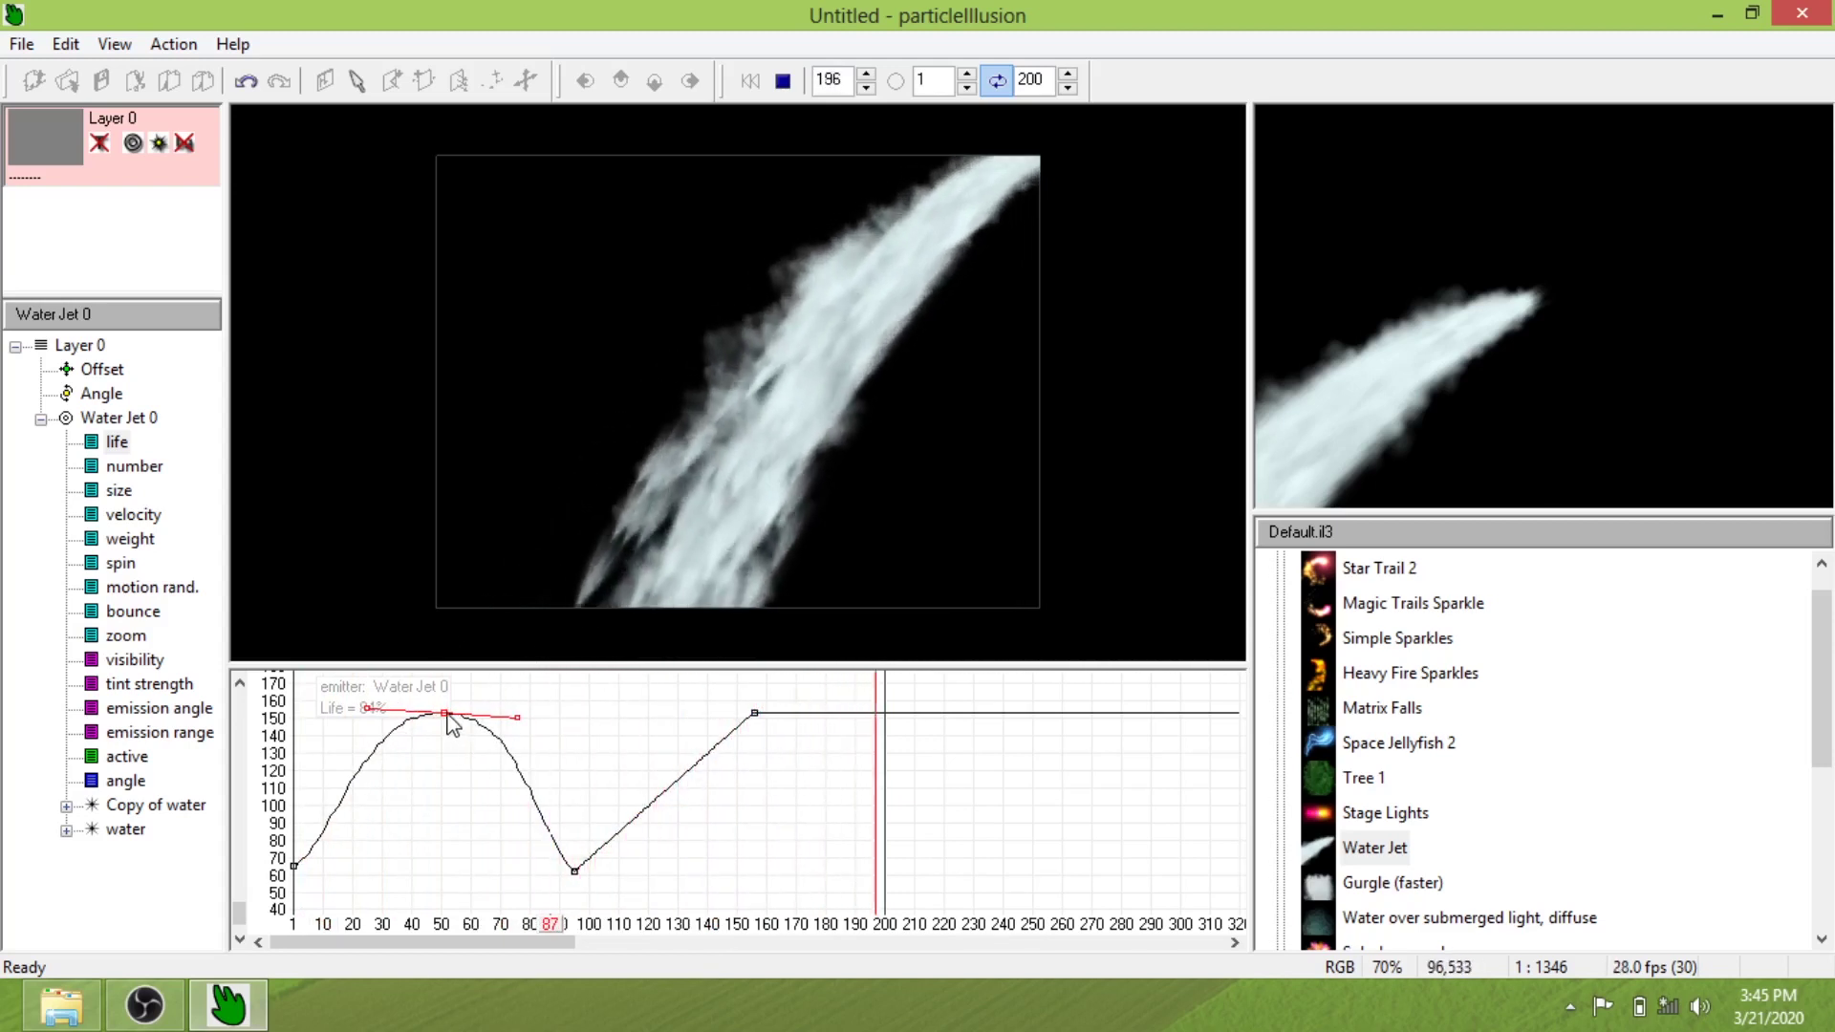
drag(446, 712, 446, 909)
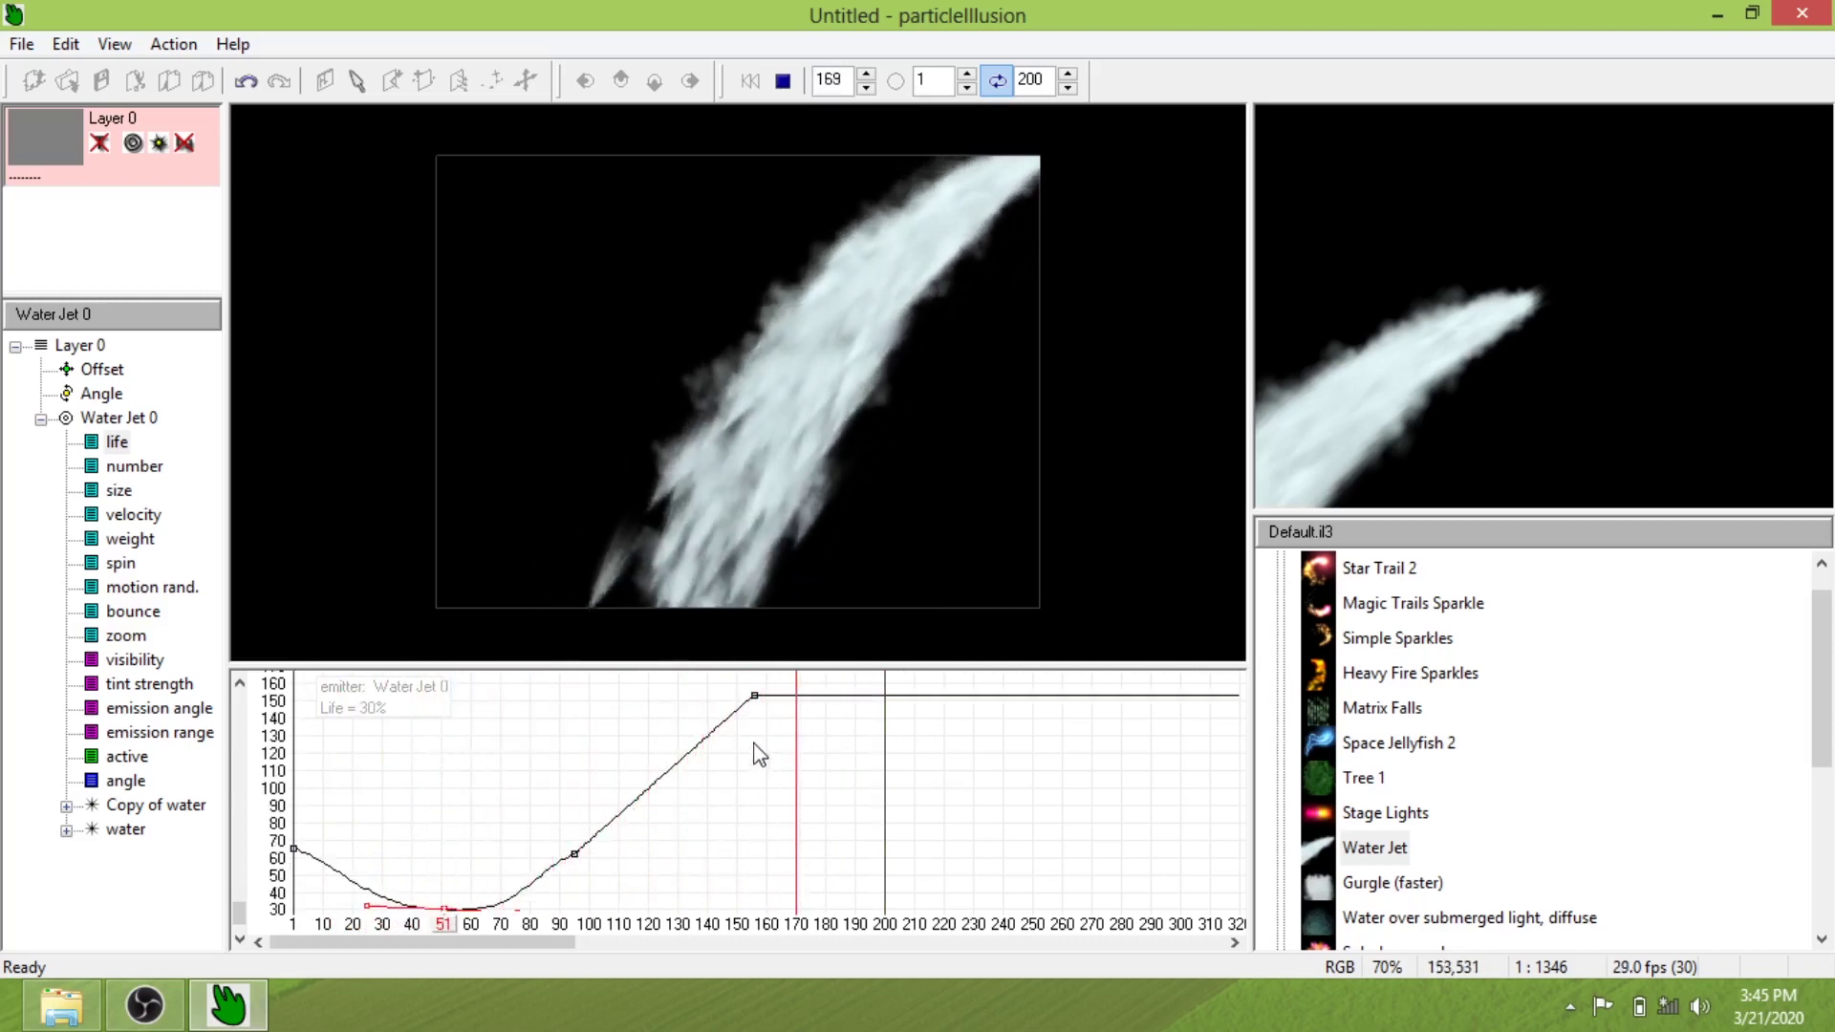
Delete the life key near frame 160 and raise the final key slightly so the curve levels off
drag(755, 697, 767, 778)
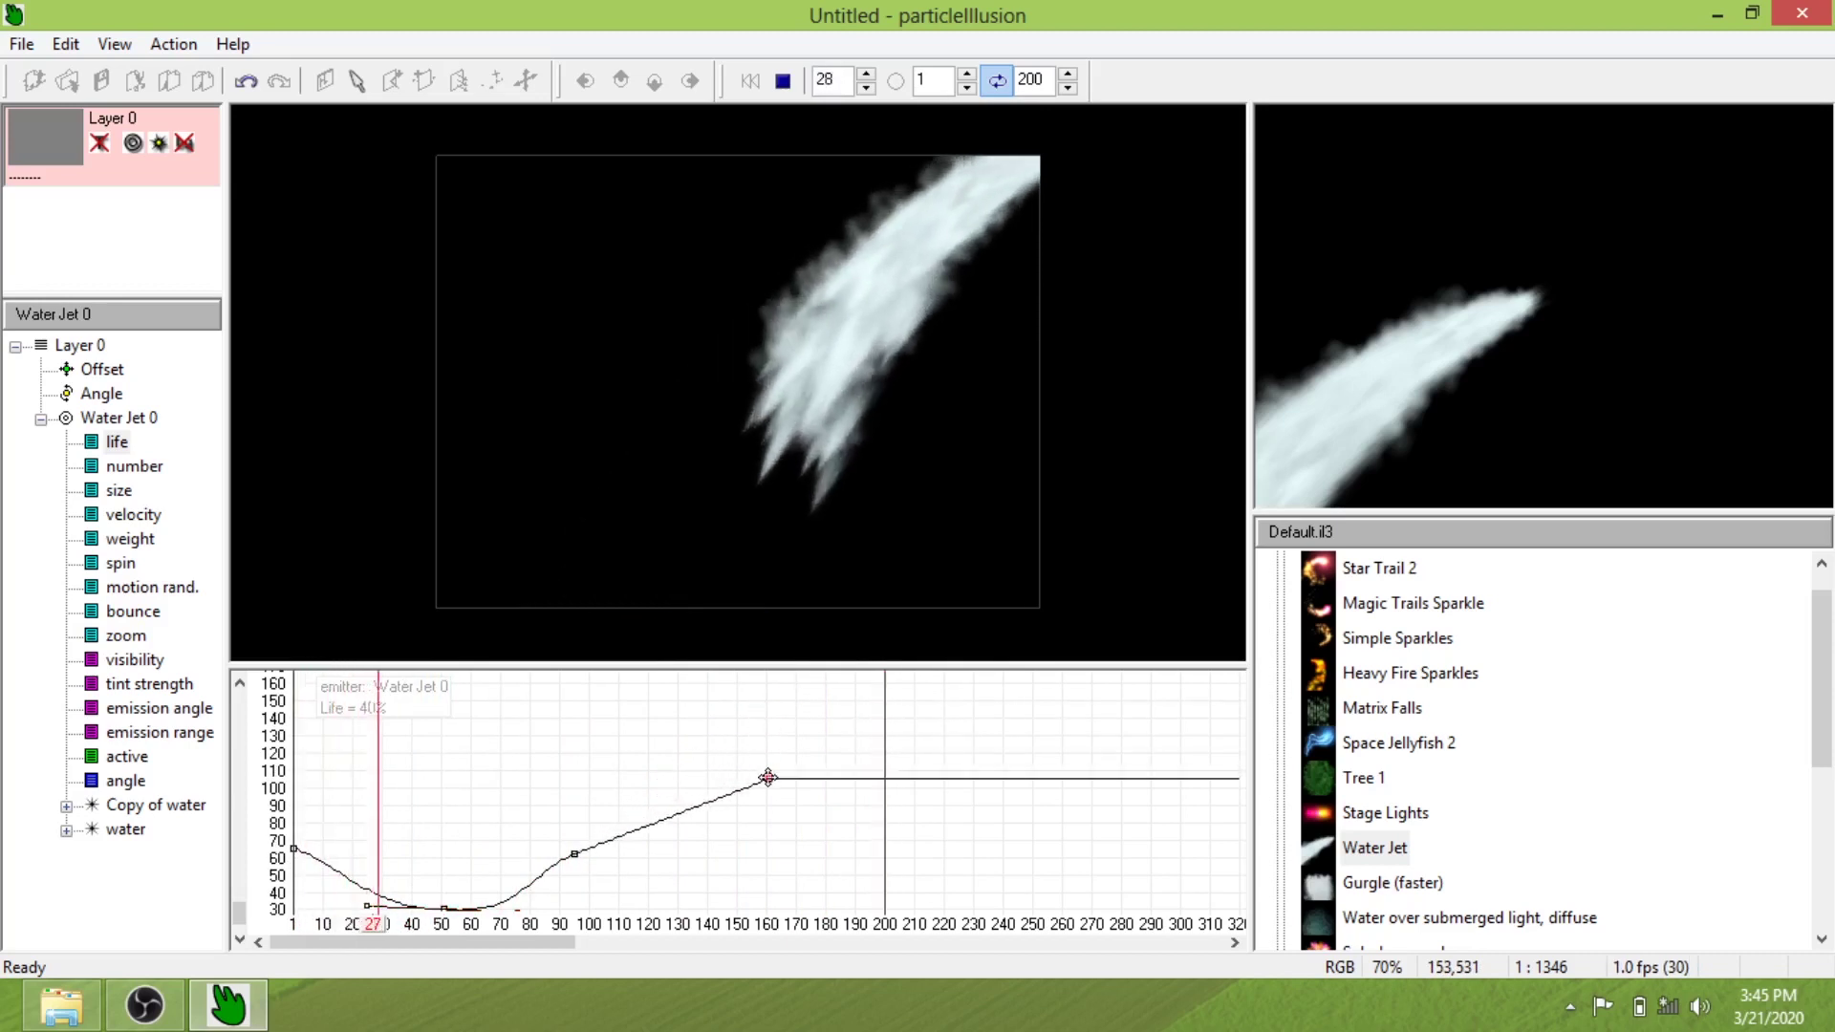
right_click(770, 782)
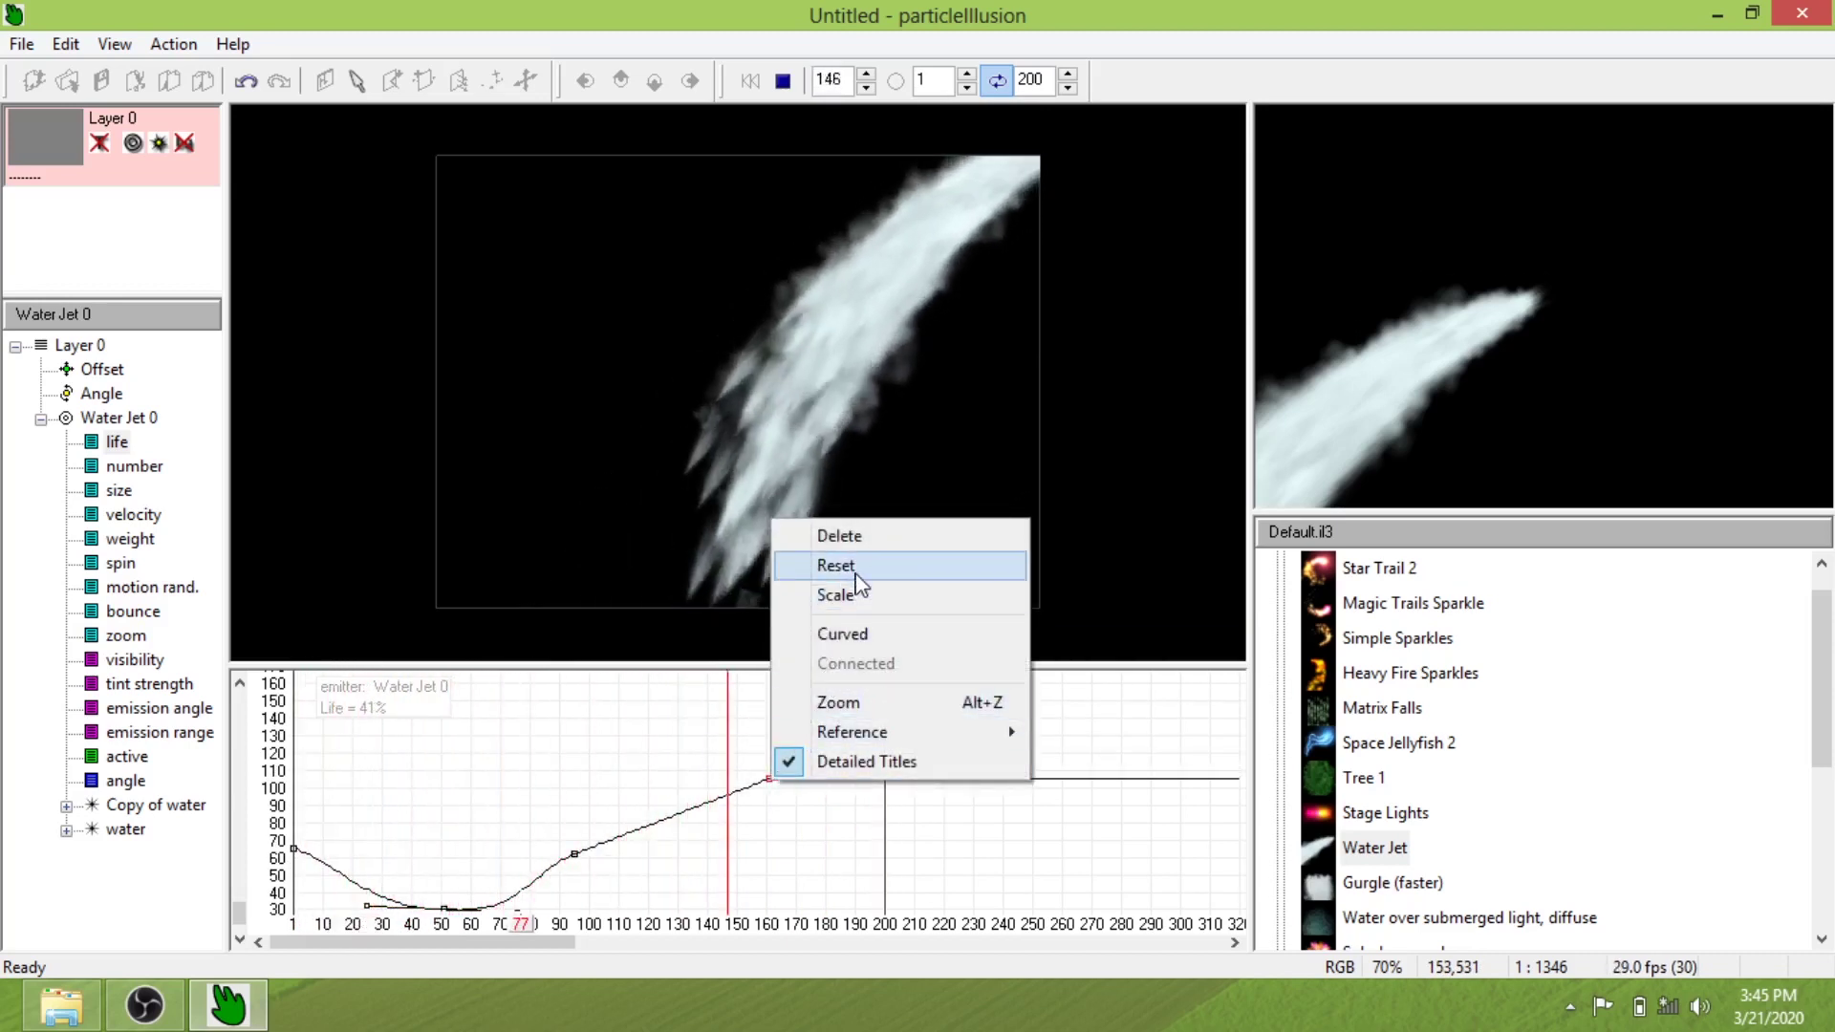
click(856, 541)
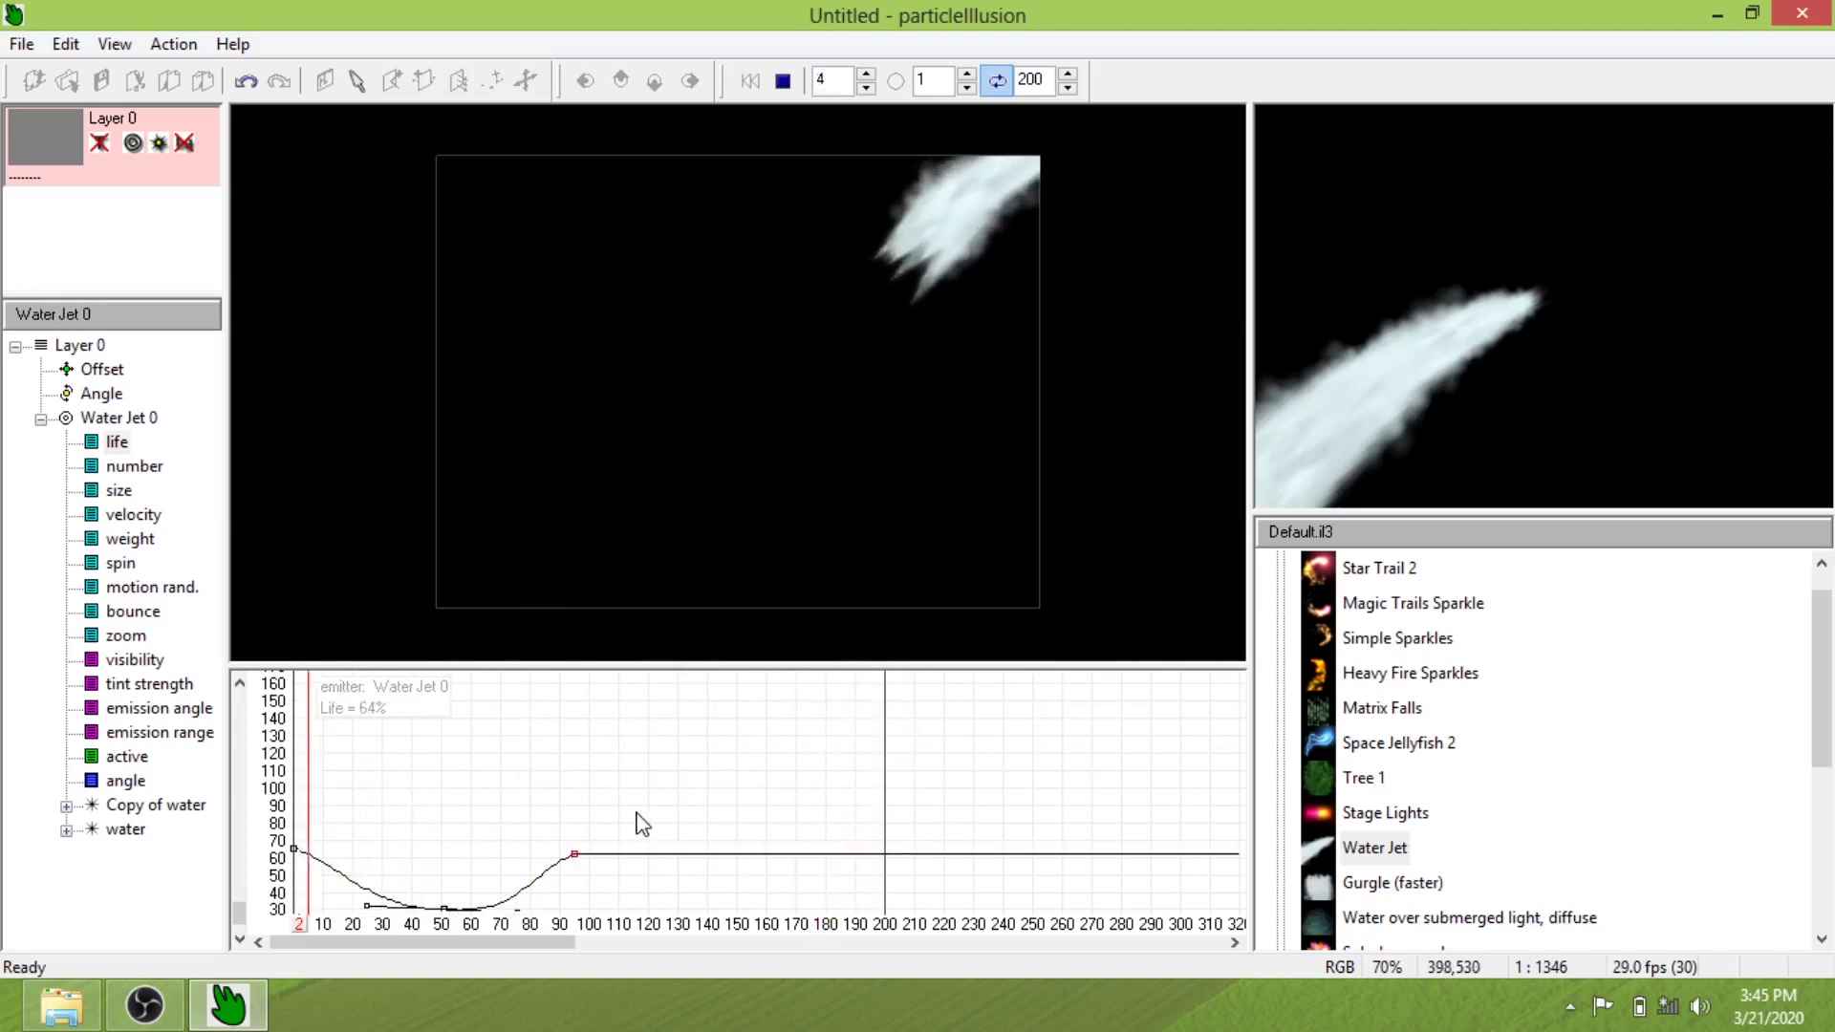
drag(575, 853, 621, 823)
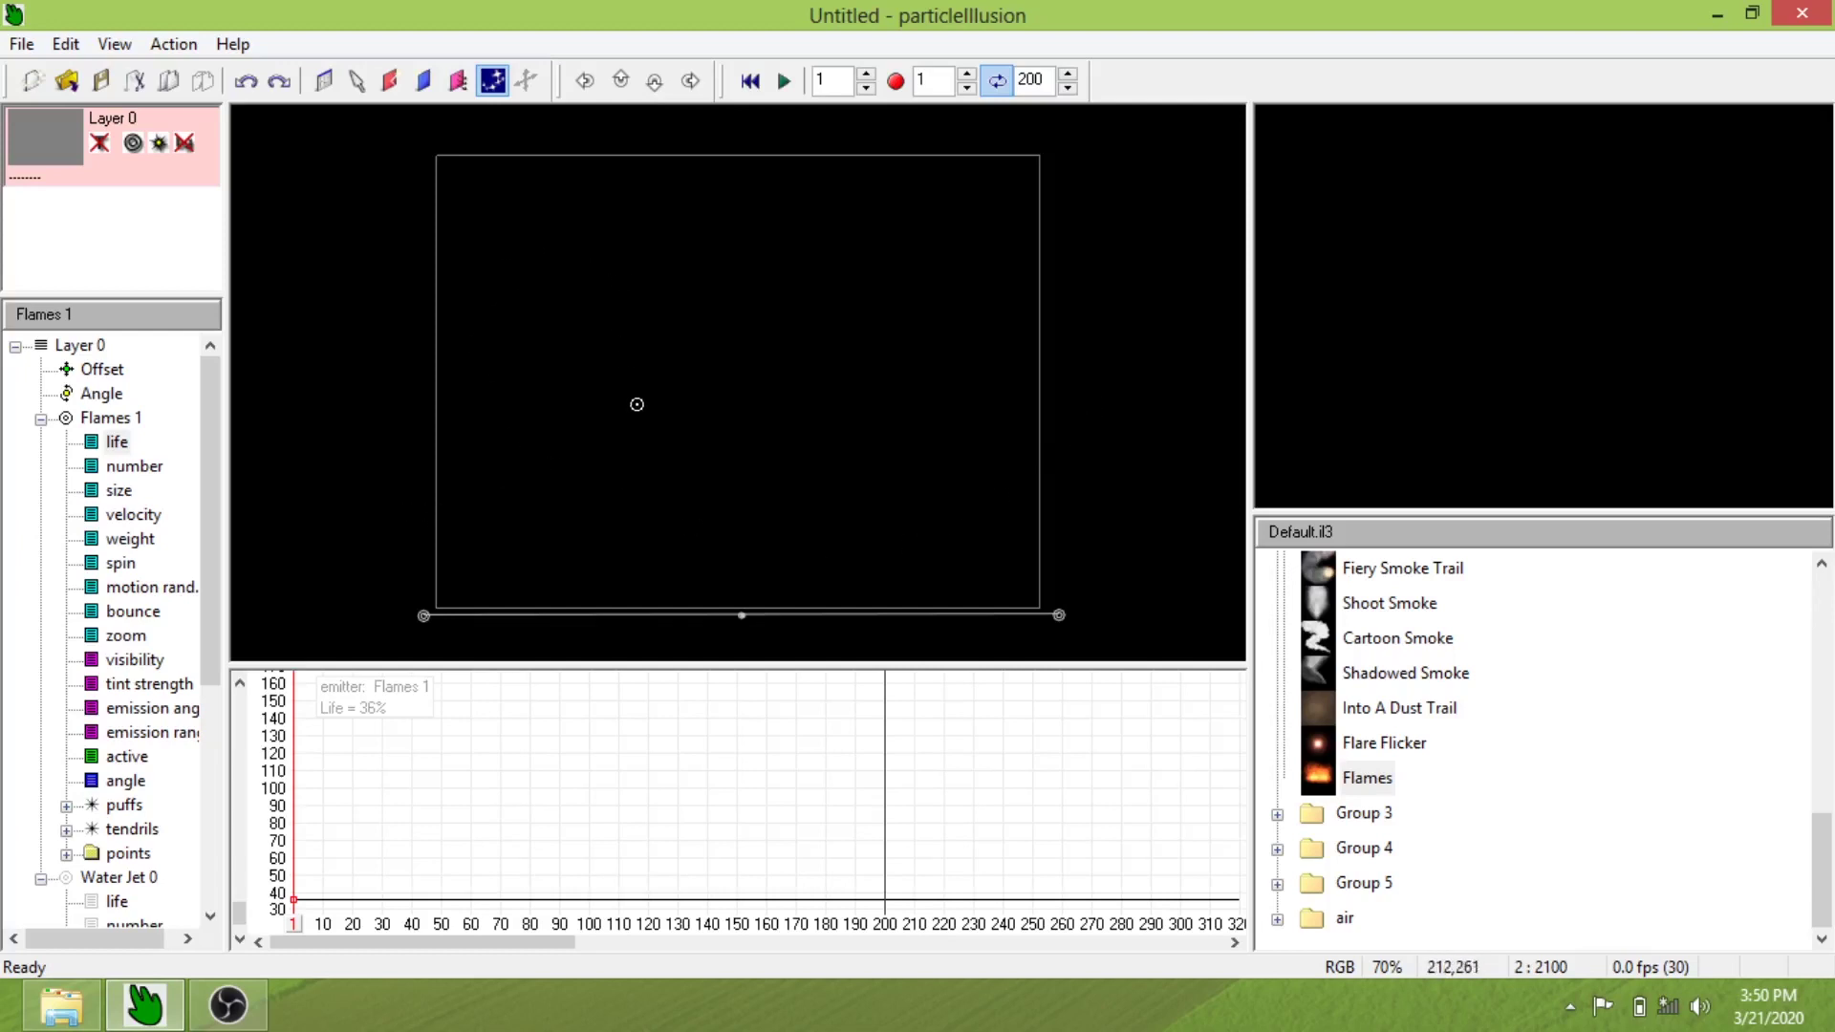
Preview the flames, raise their life to about 125%, then delete the Flames 1 emitter
click(784, 84)
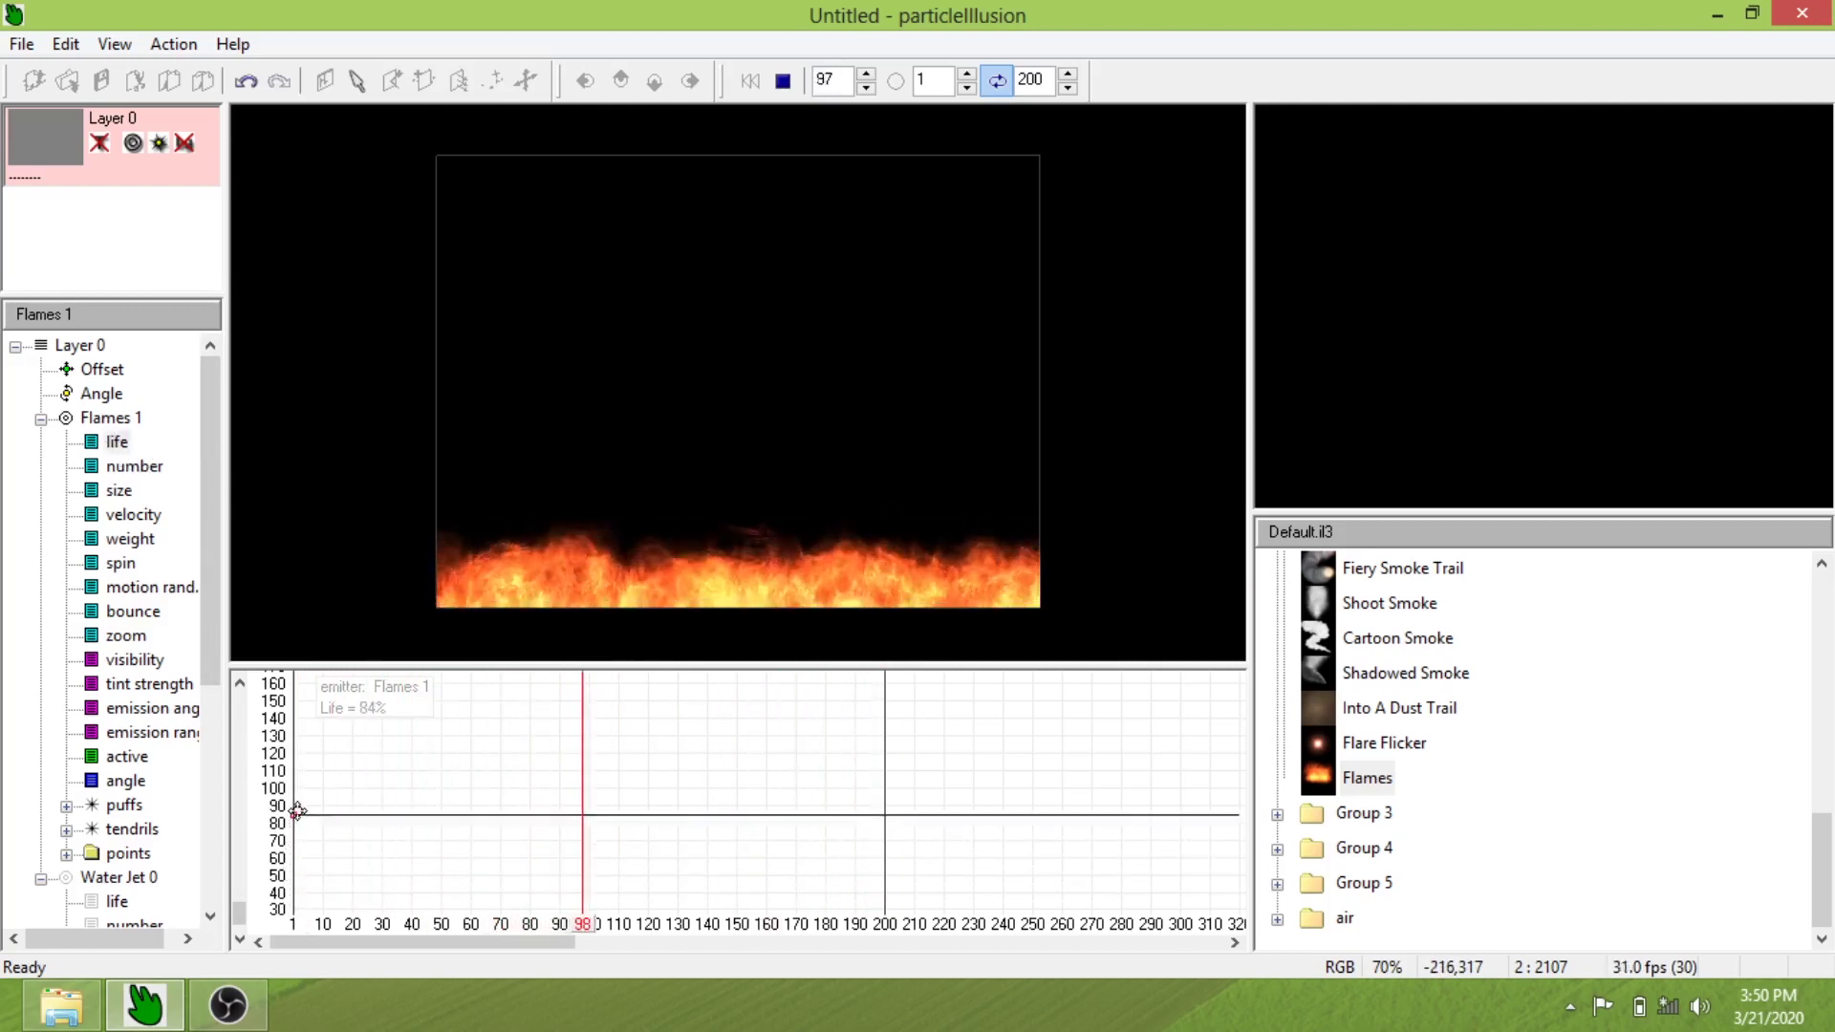
drag(299, 758, 302, 743)
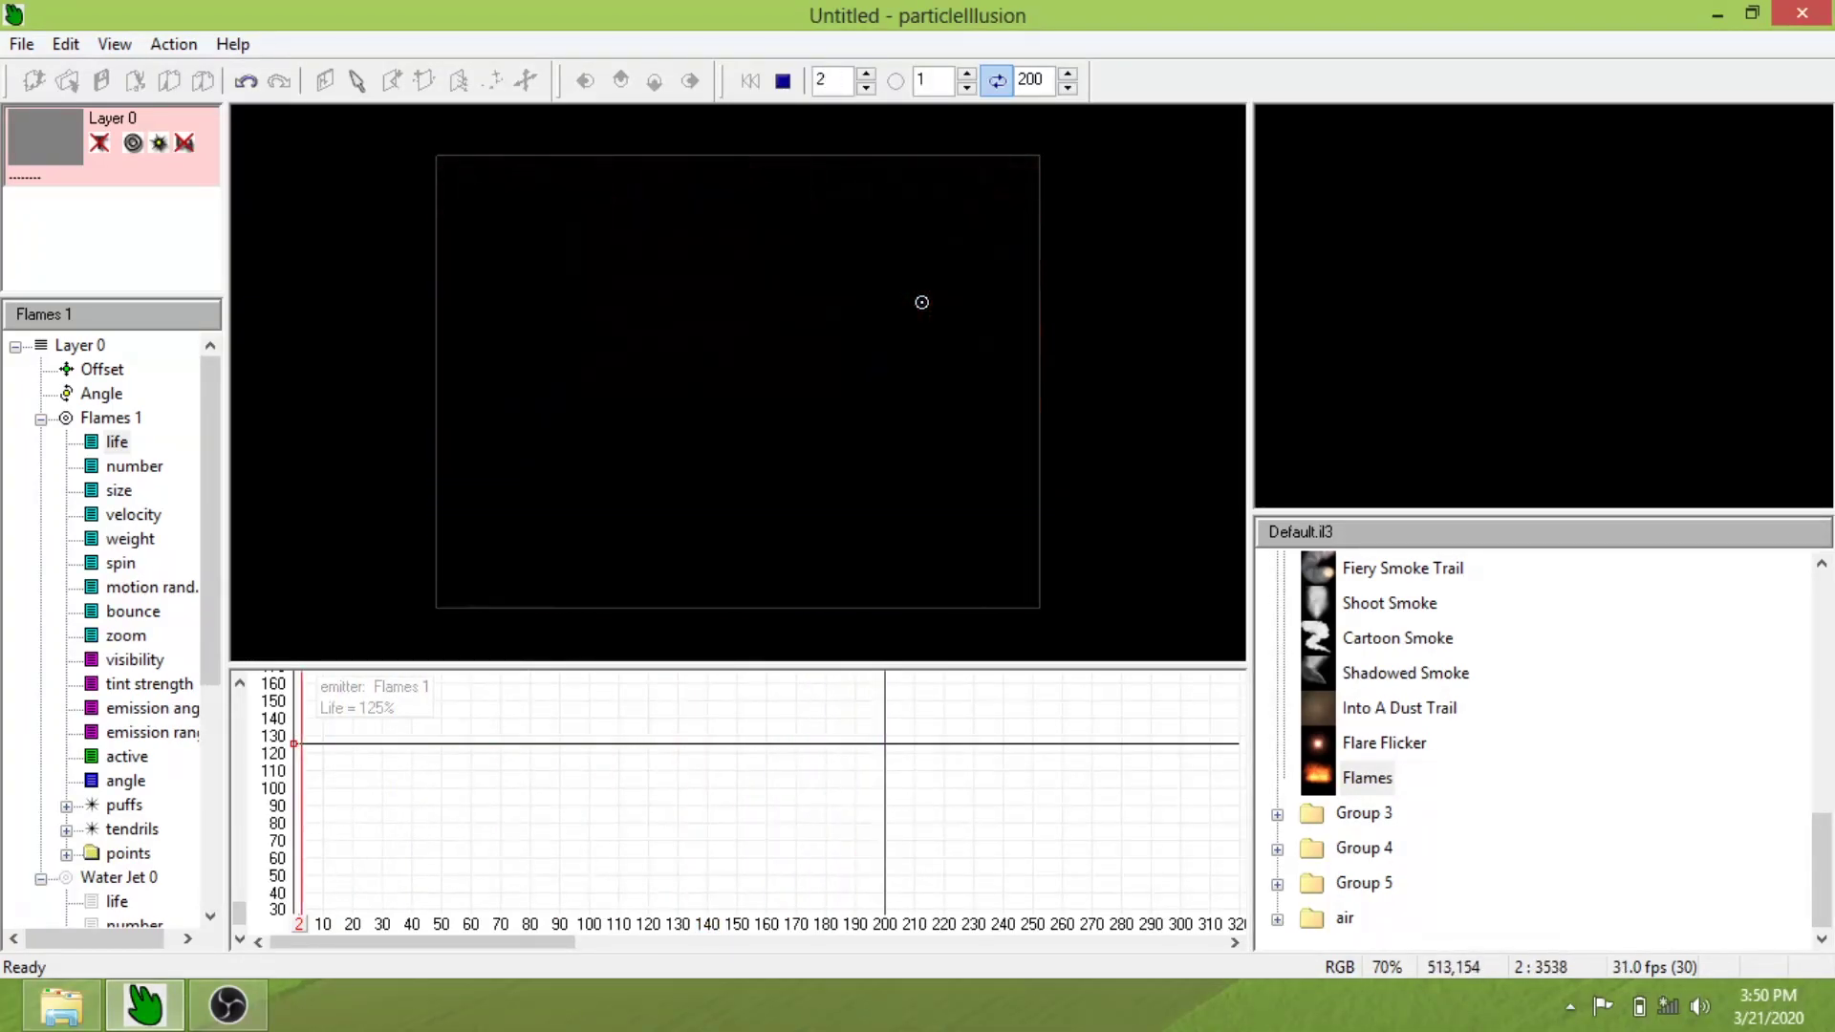
key(Delete)
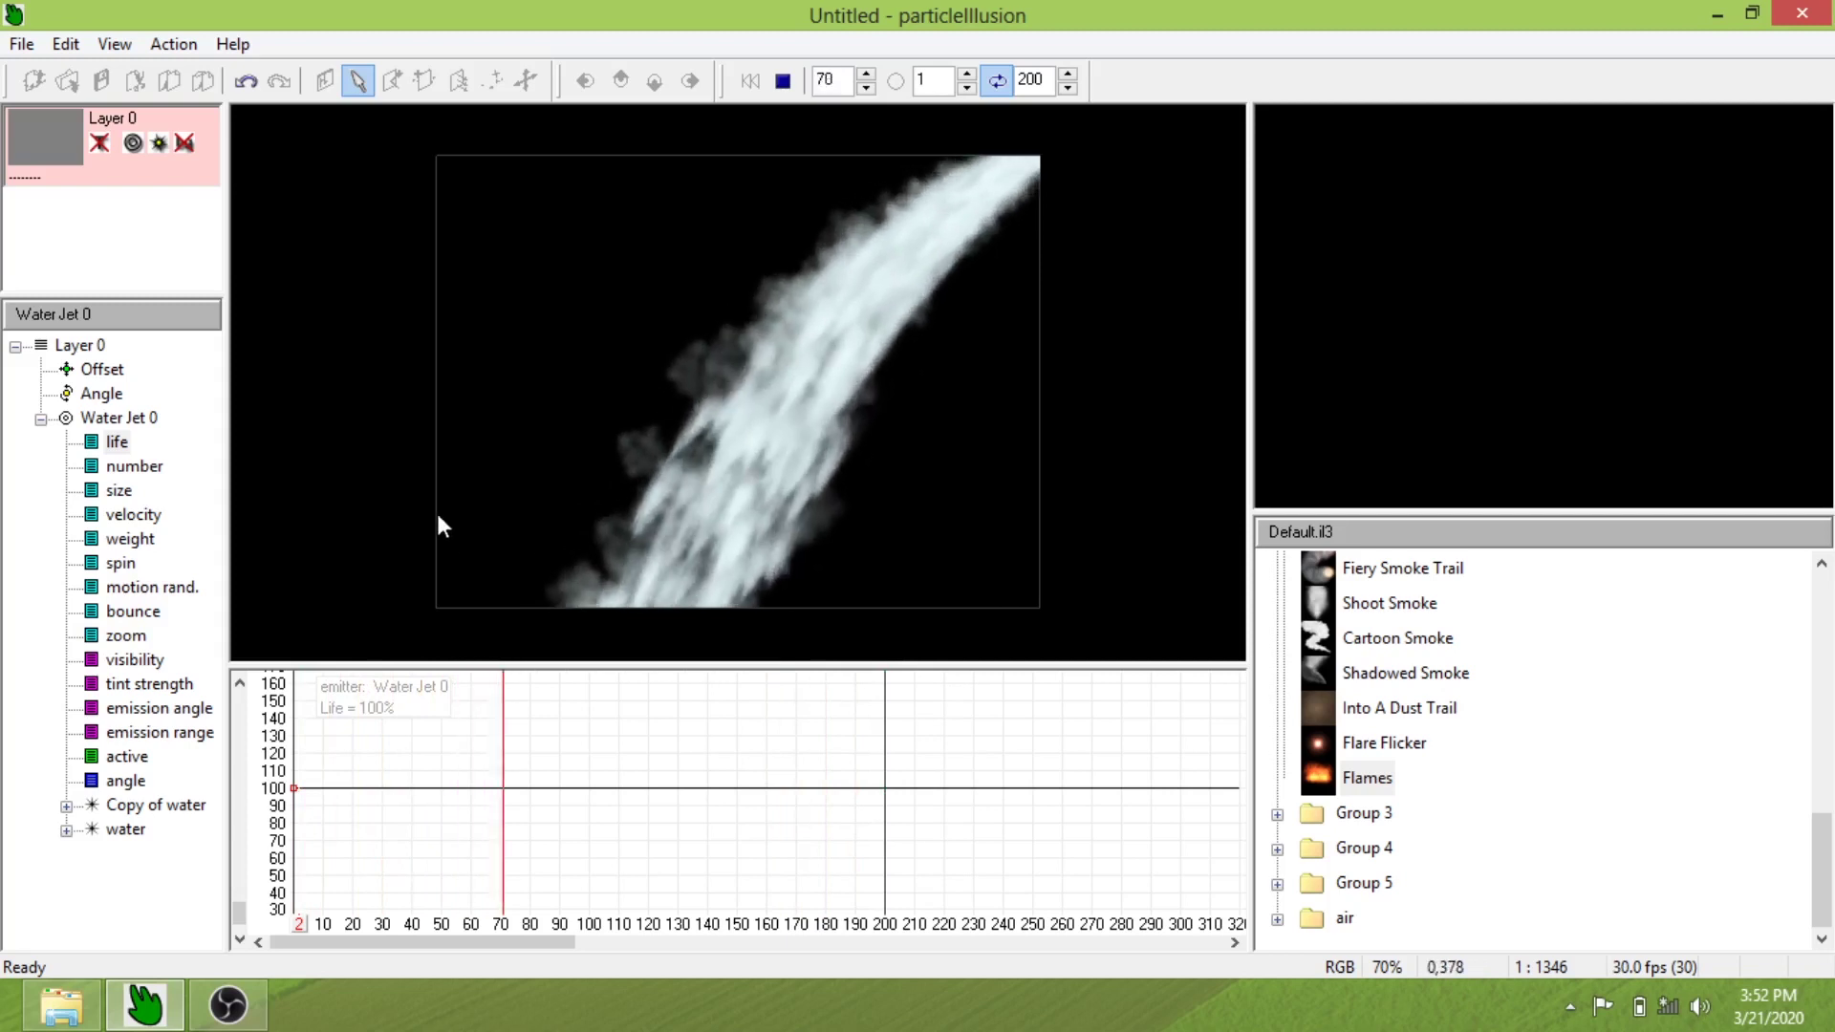
Set Water Jet 0's particle number graph to a flat 35%
click(134, 466)
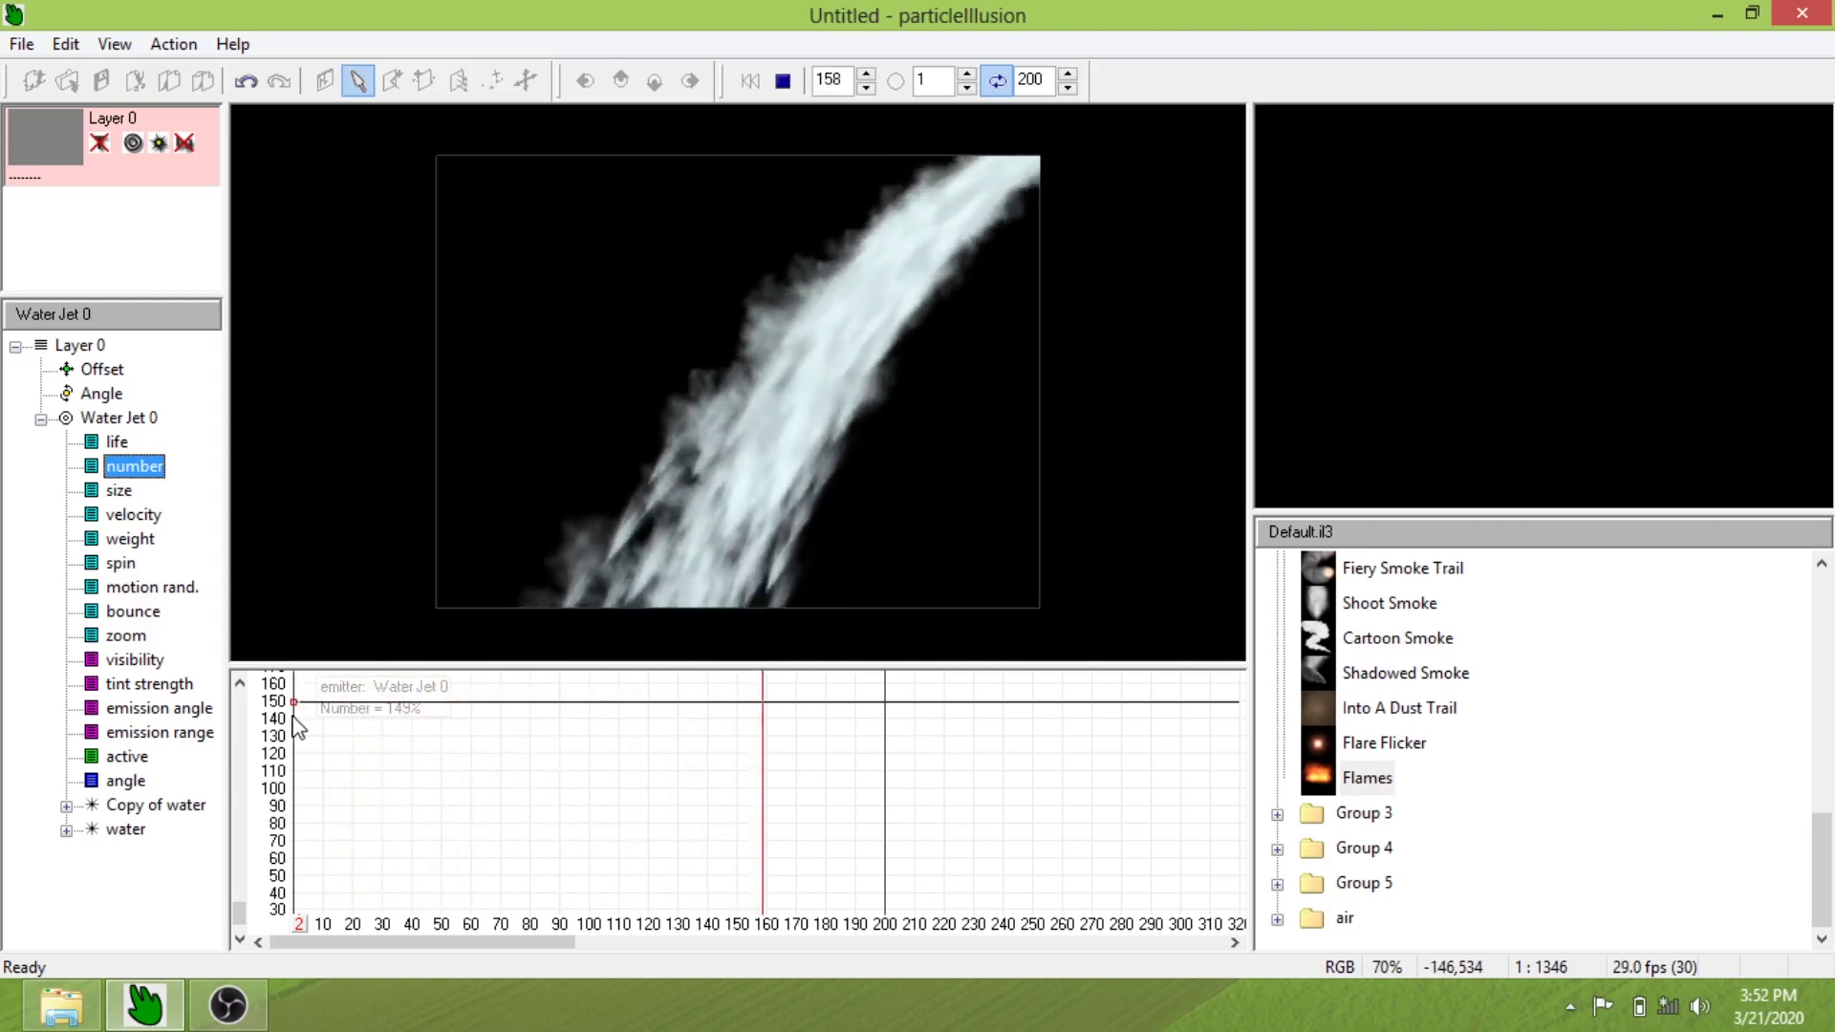
drag(294, 702, 295, 712)
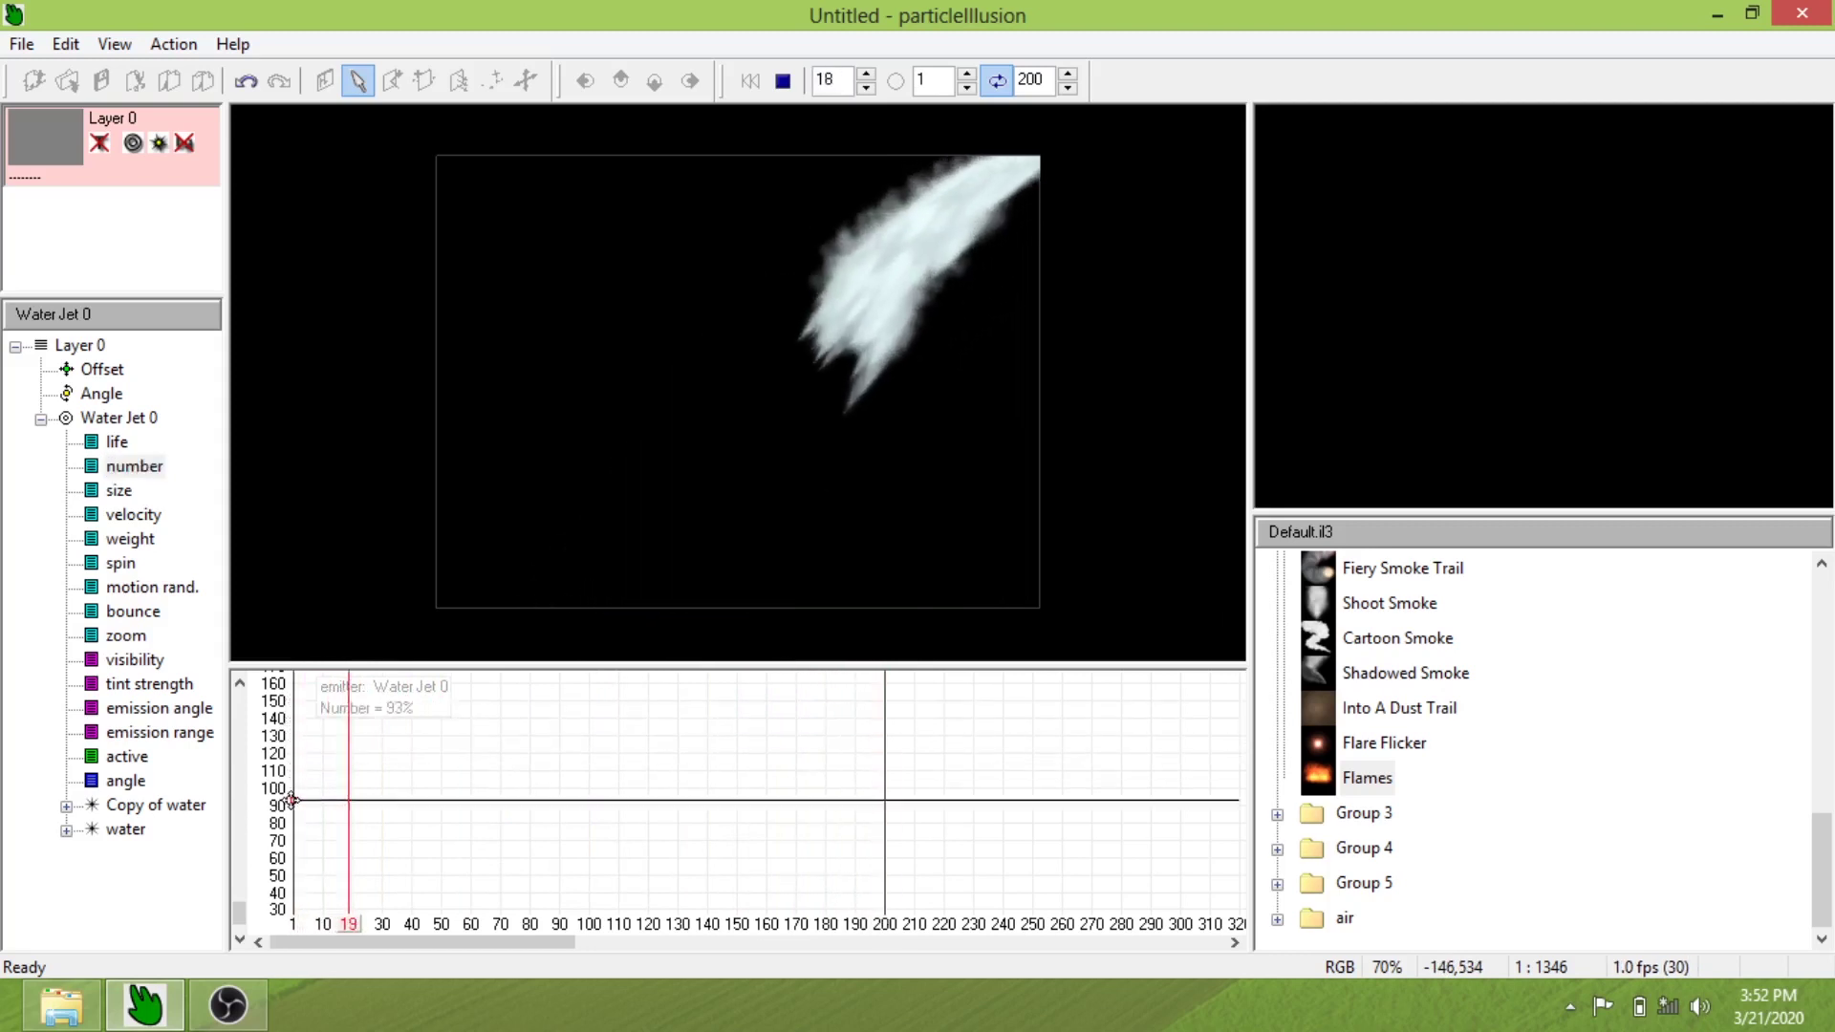
drag(288, 870, 293, 900)
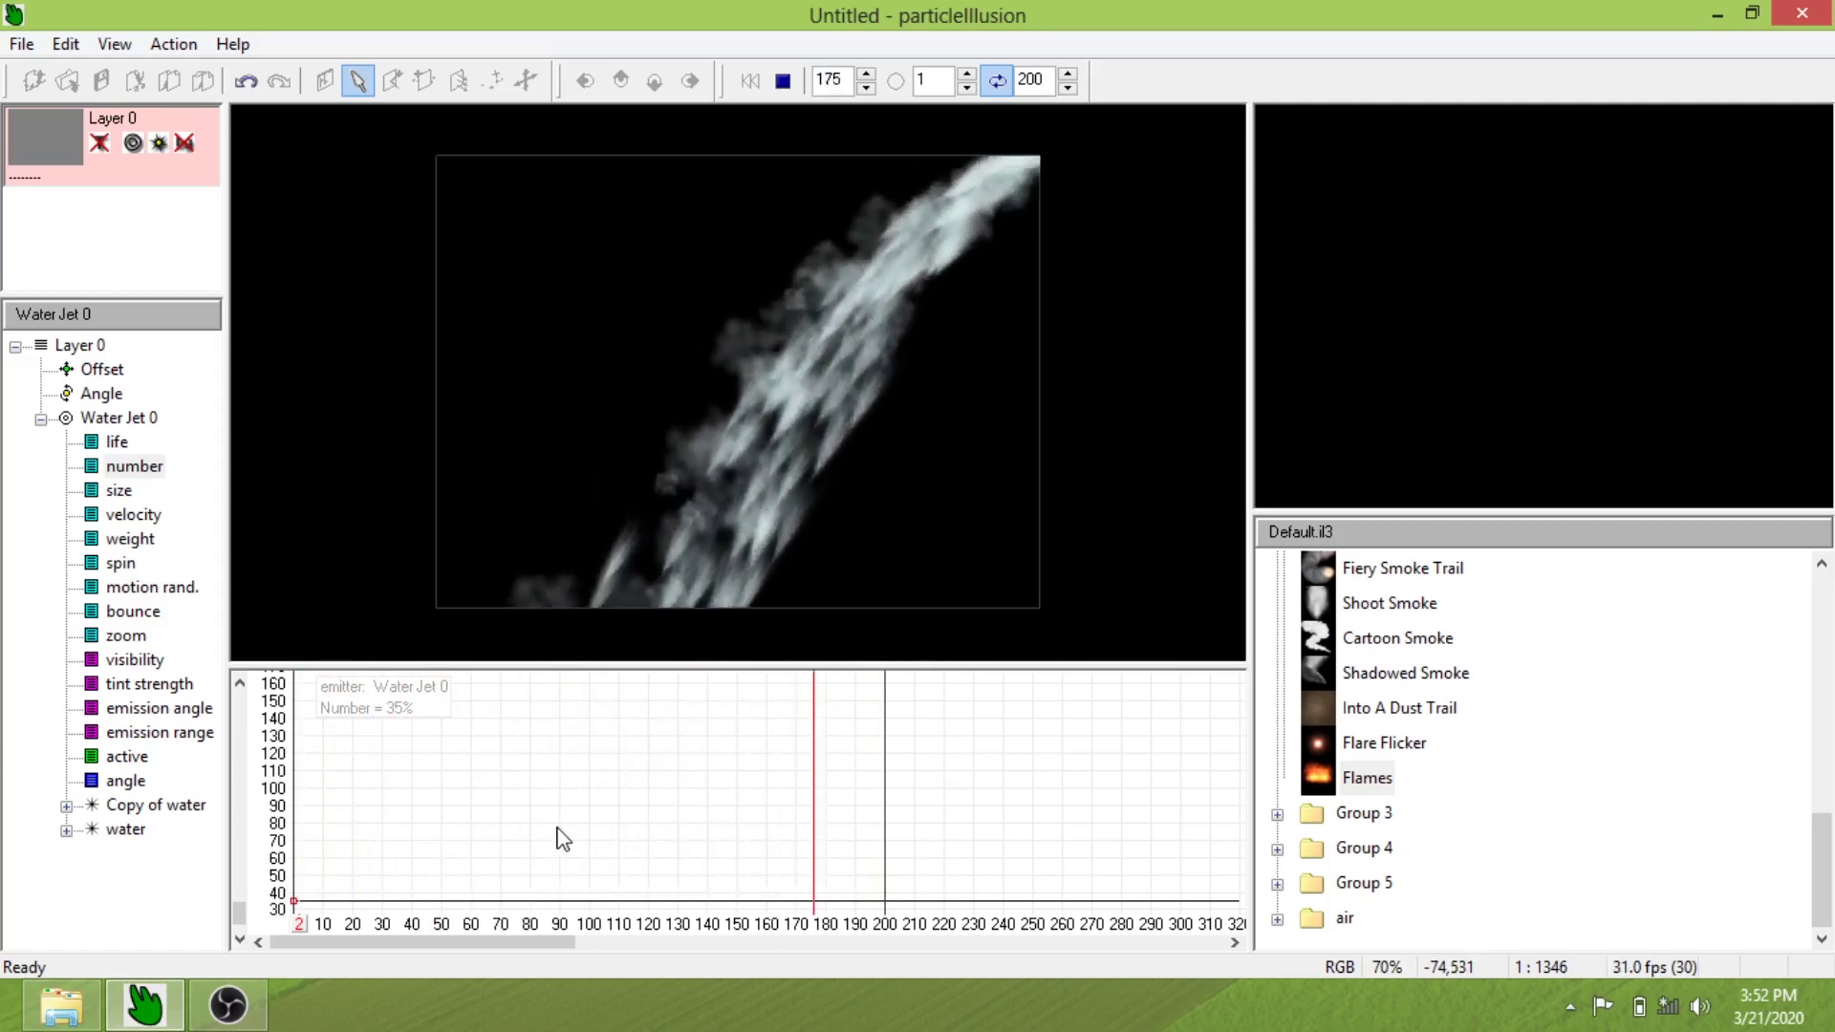
Key the Water Jet's number to peak near 143% at frame 80 and drop to about 20% by frame 150
click(532, 904)
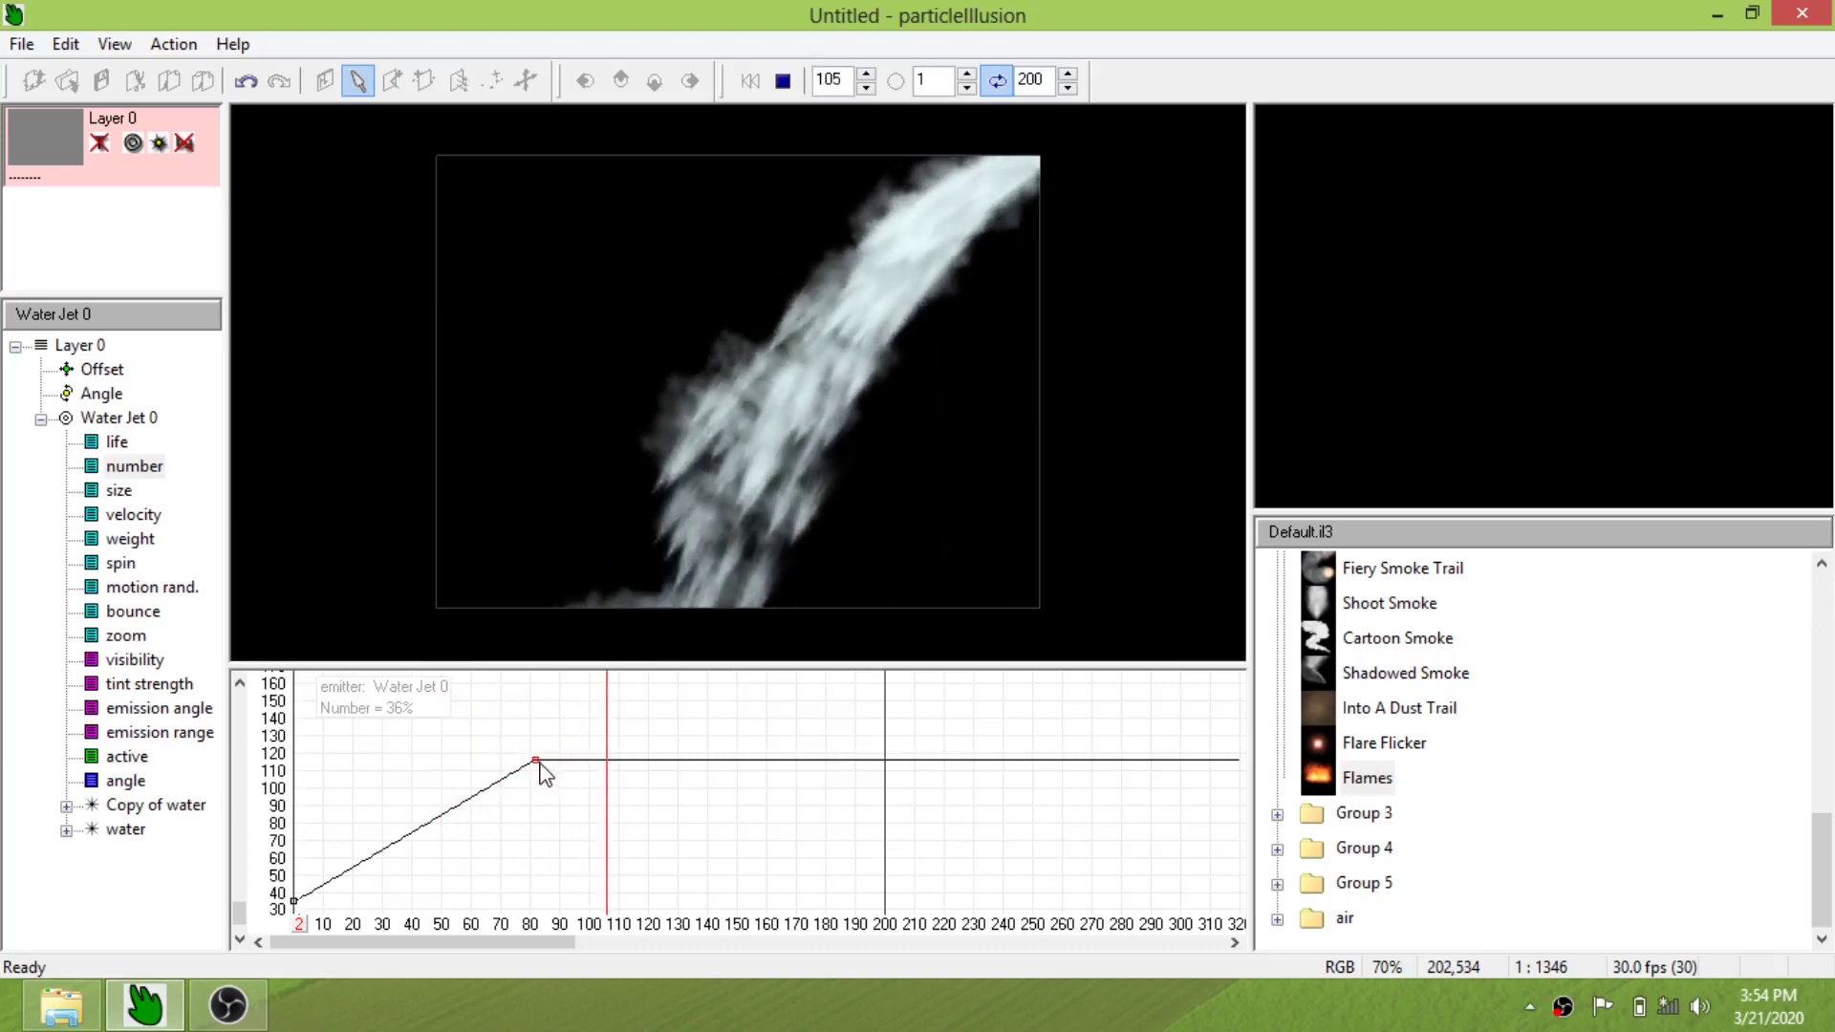
drag(537, 762, 538, 712)
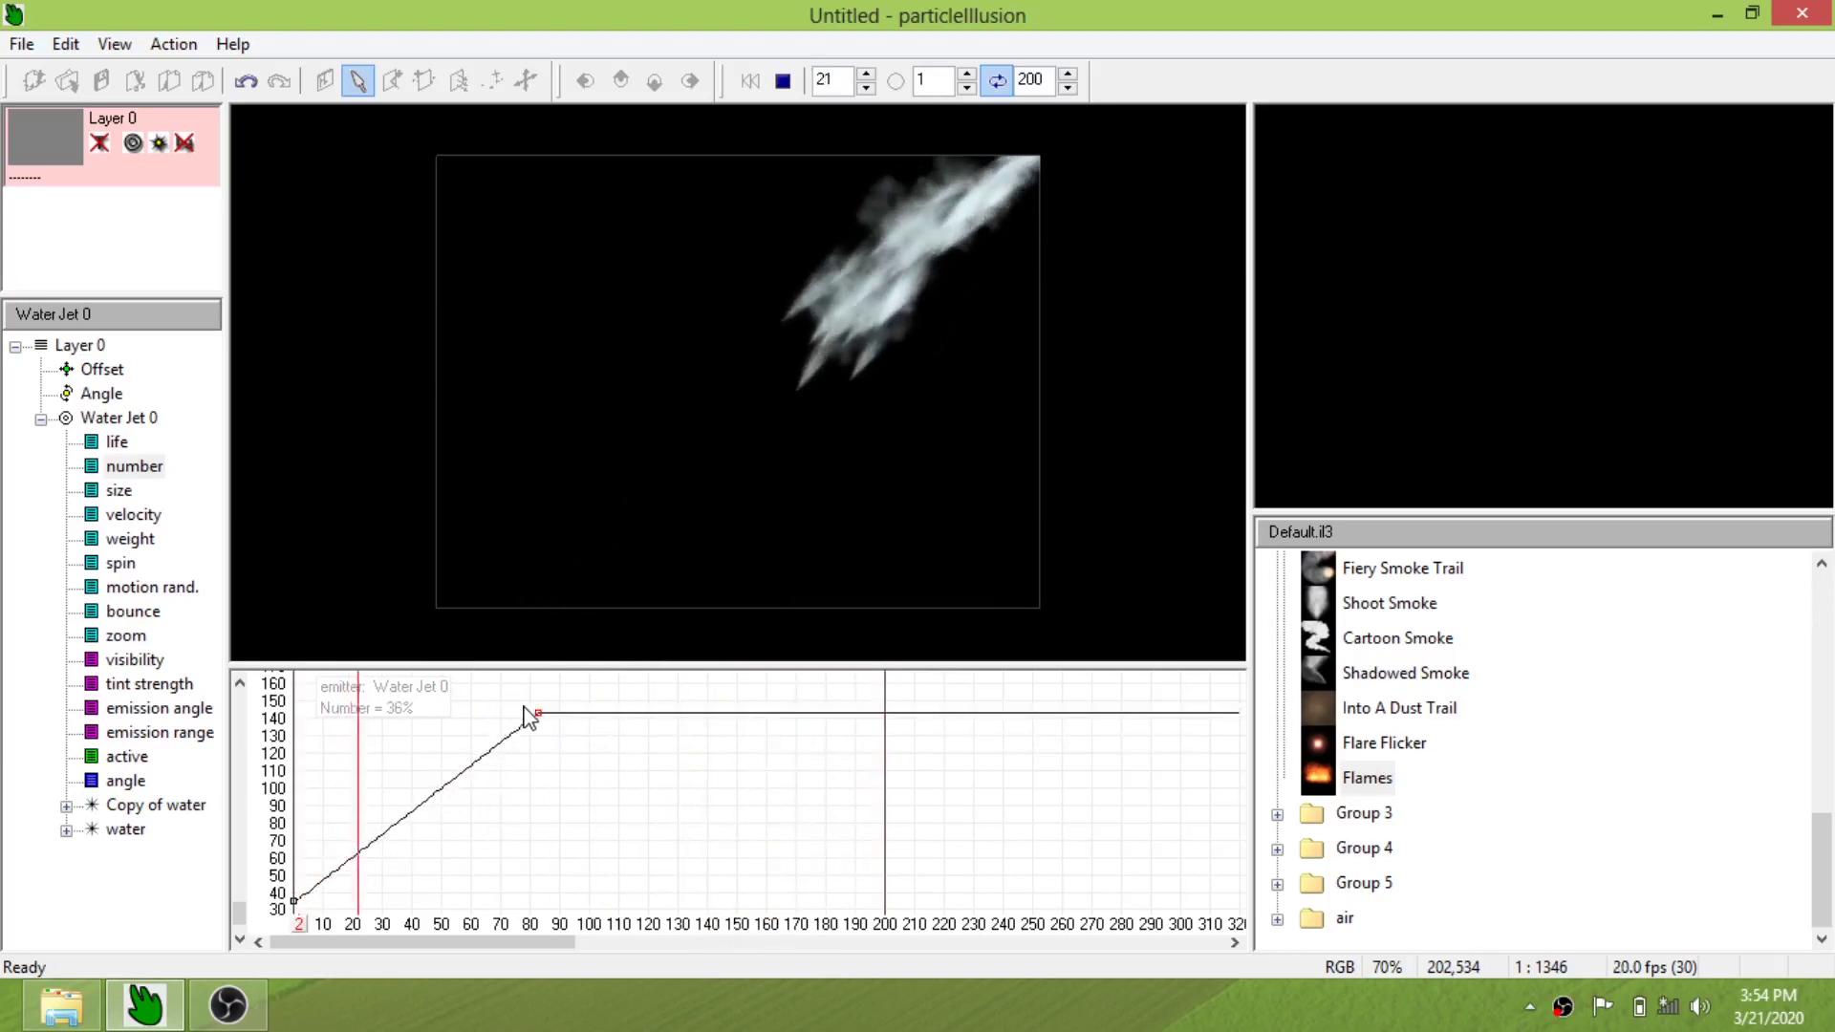
click(696, 715)
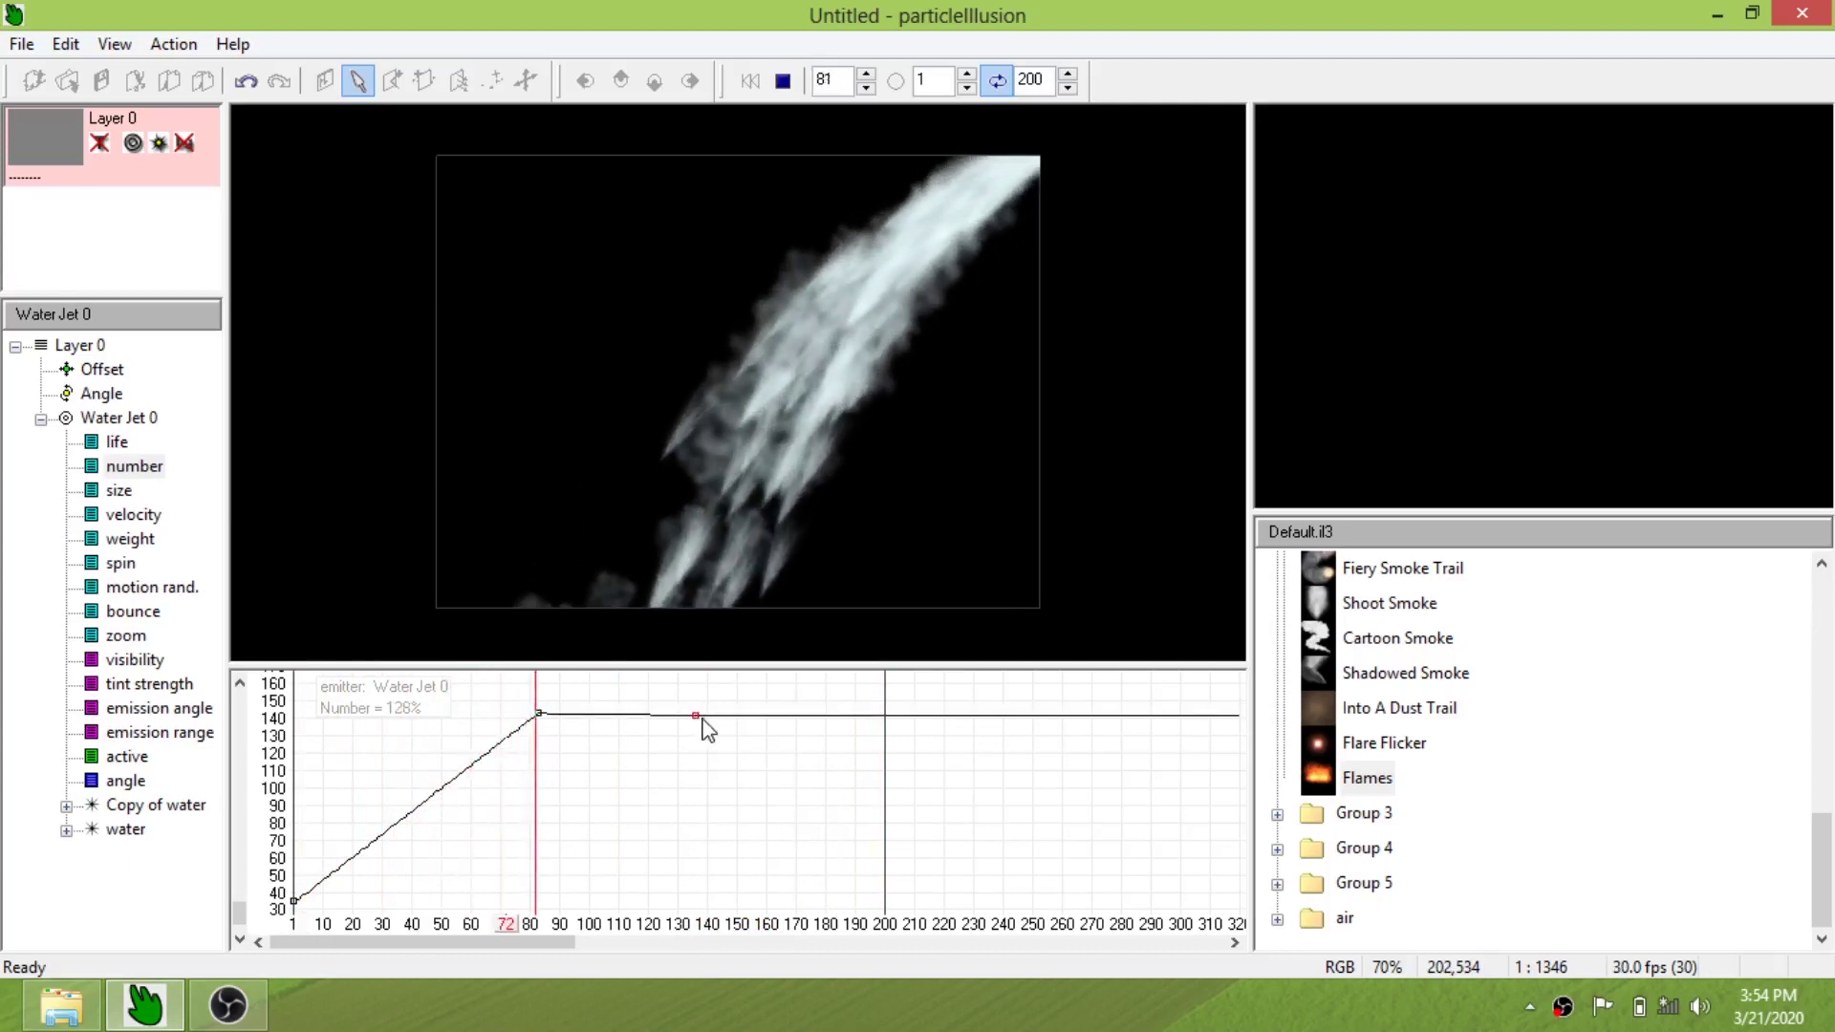
mouse_move(696, 716)
mouse_down()
mouse_move(690, 889)
mouse_move(721, 908)
mouse_up()
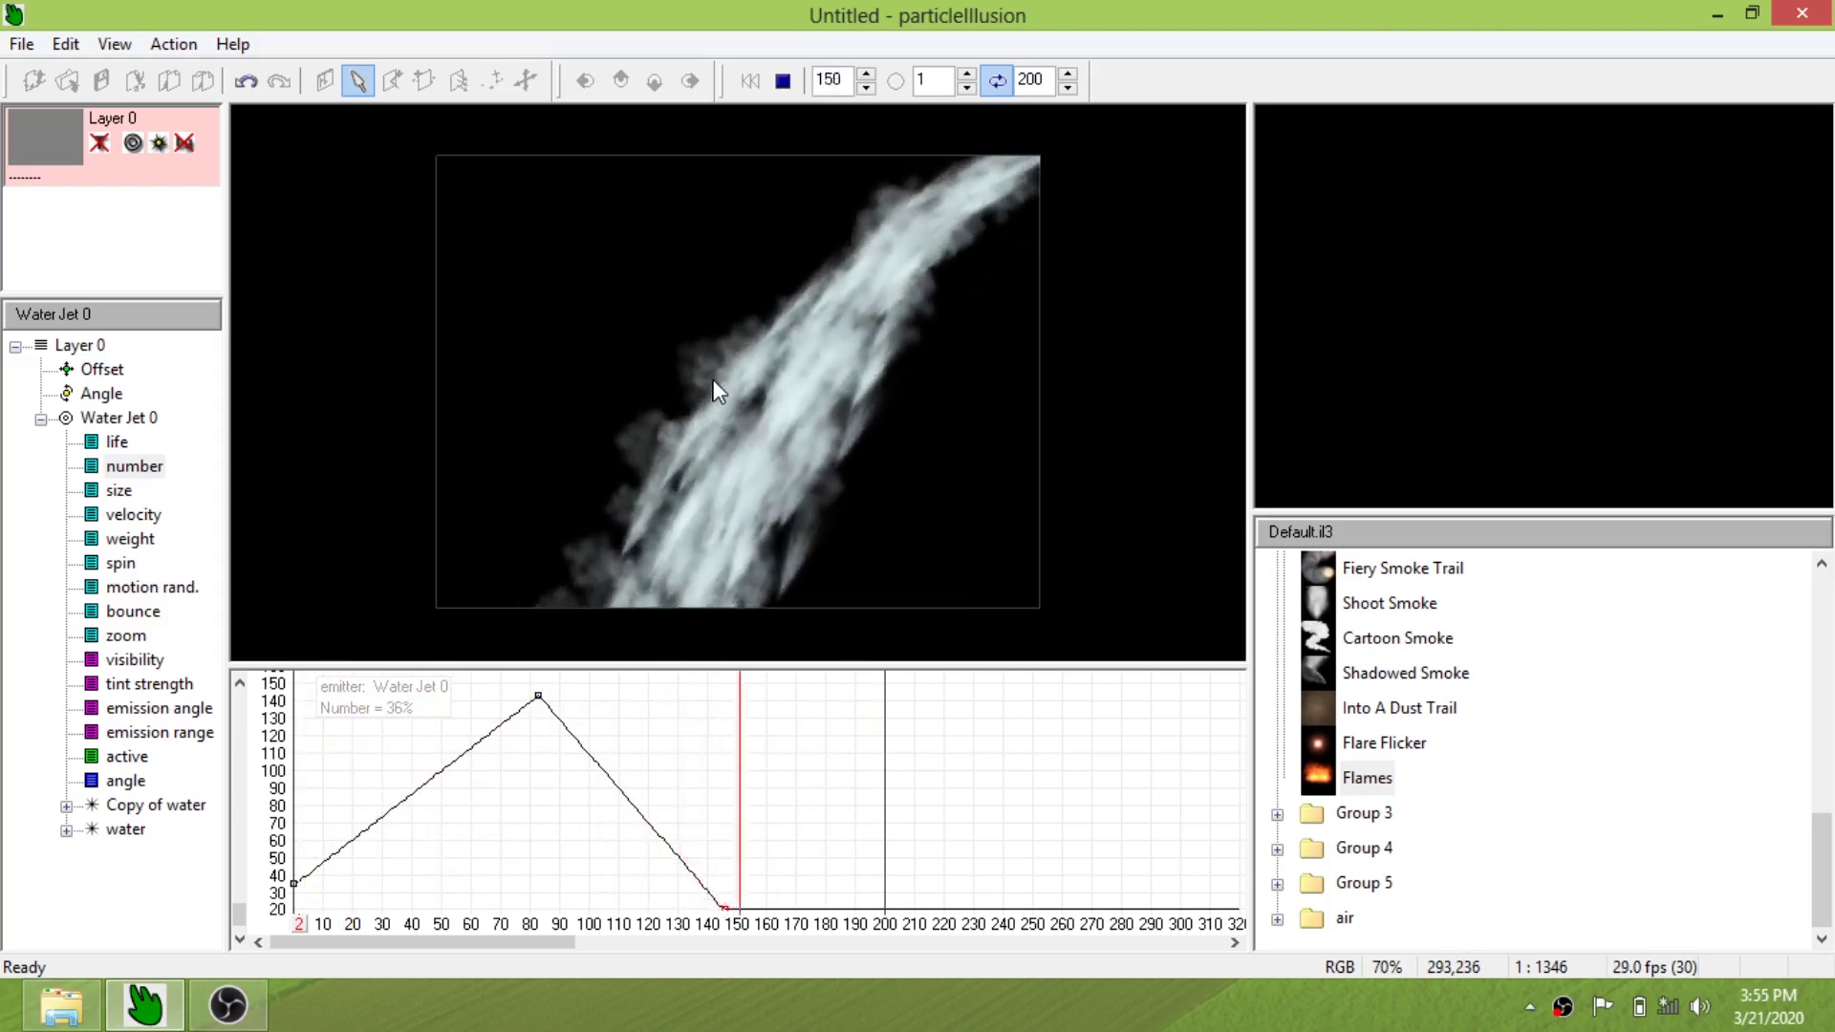
key(Down)
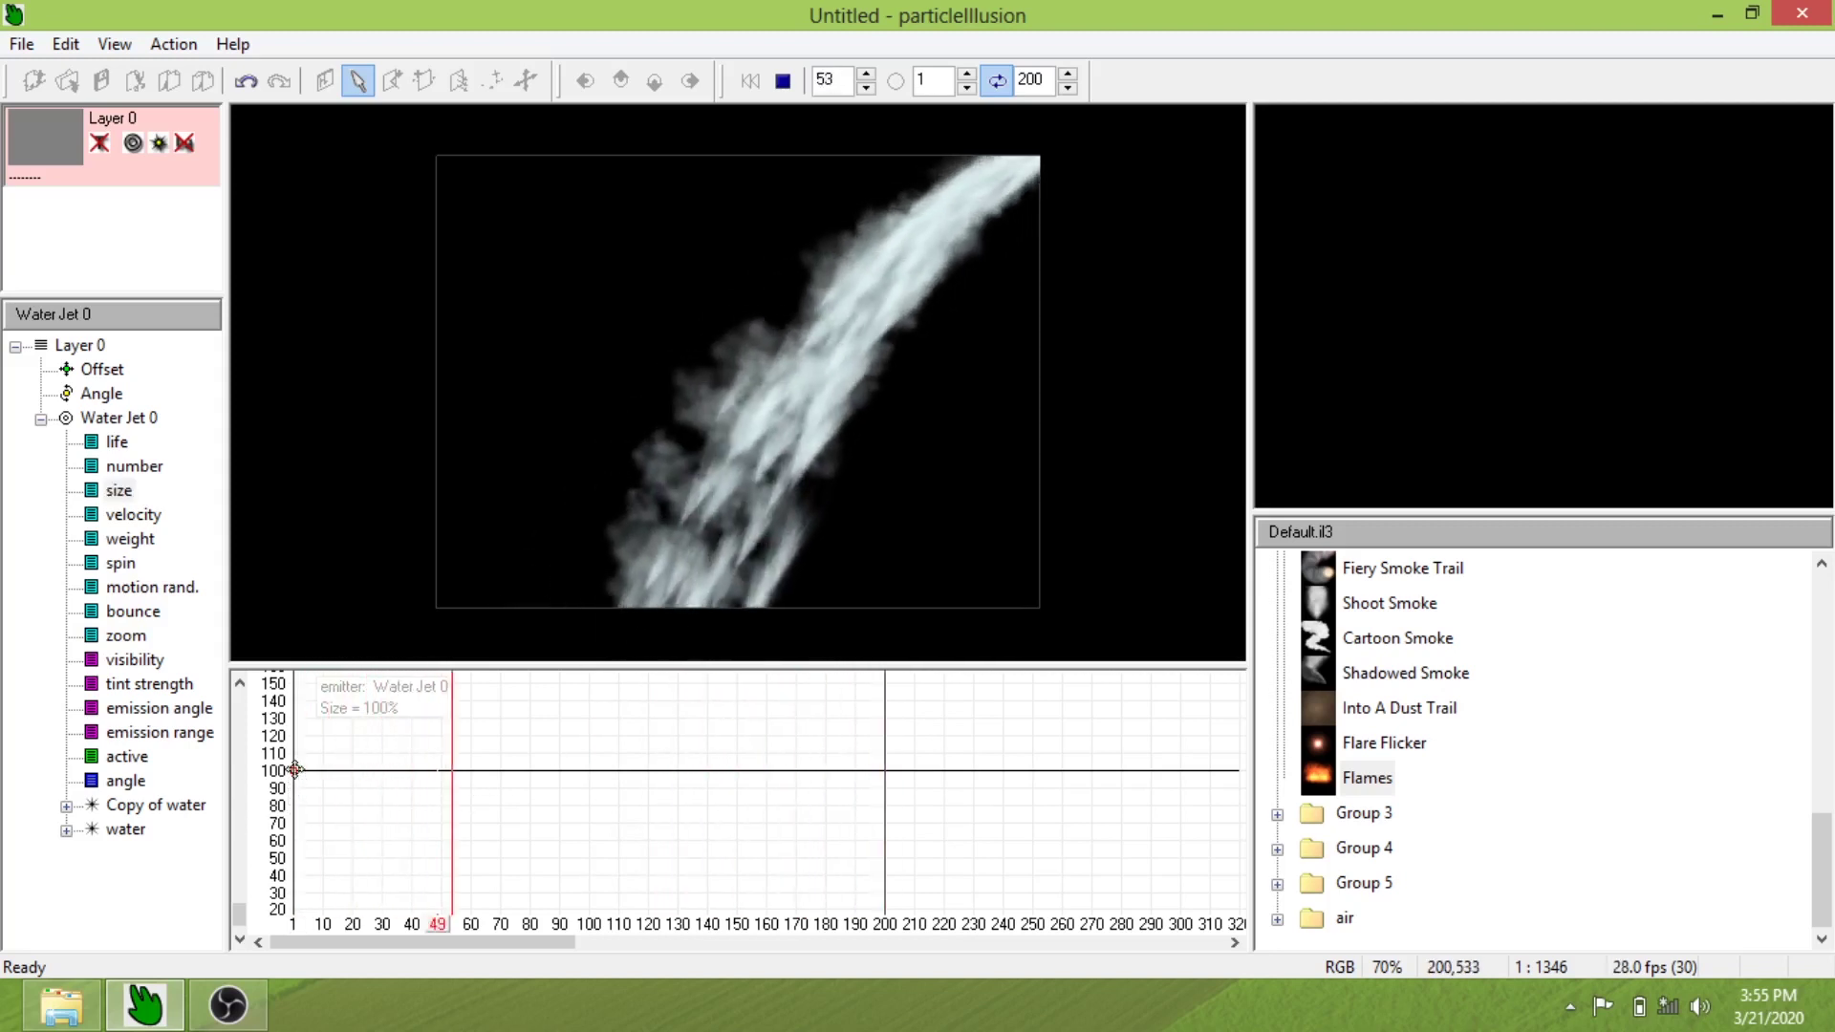
Key the Water Jet's size from about 43% up to 110% partway, then lower it at a later key
drag(294, 772, 293, 929)
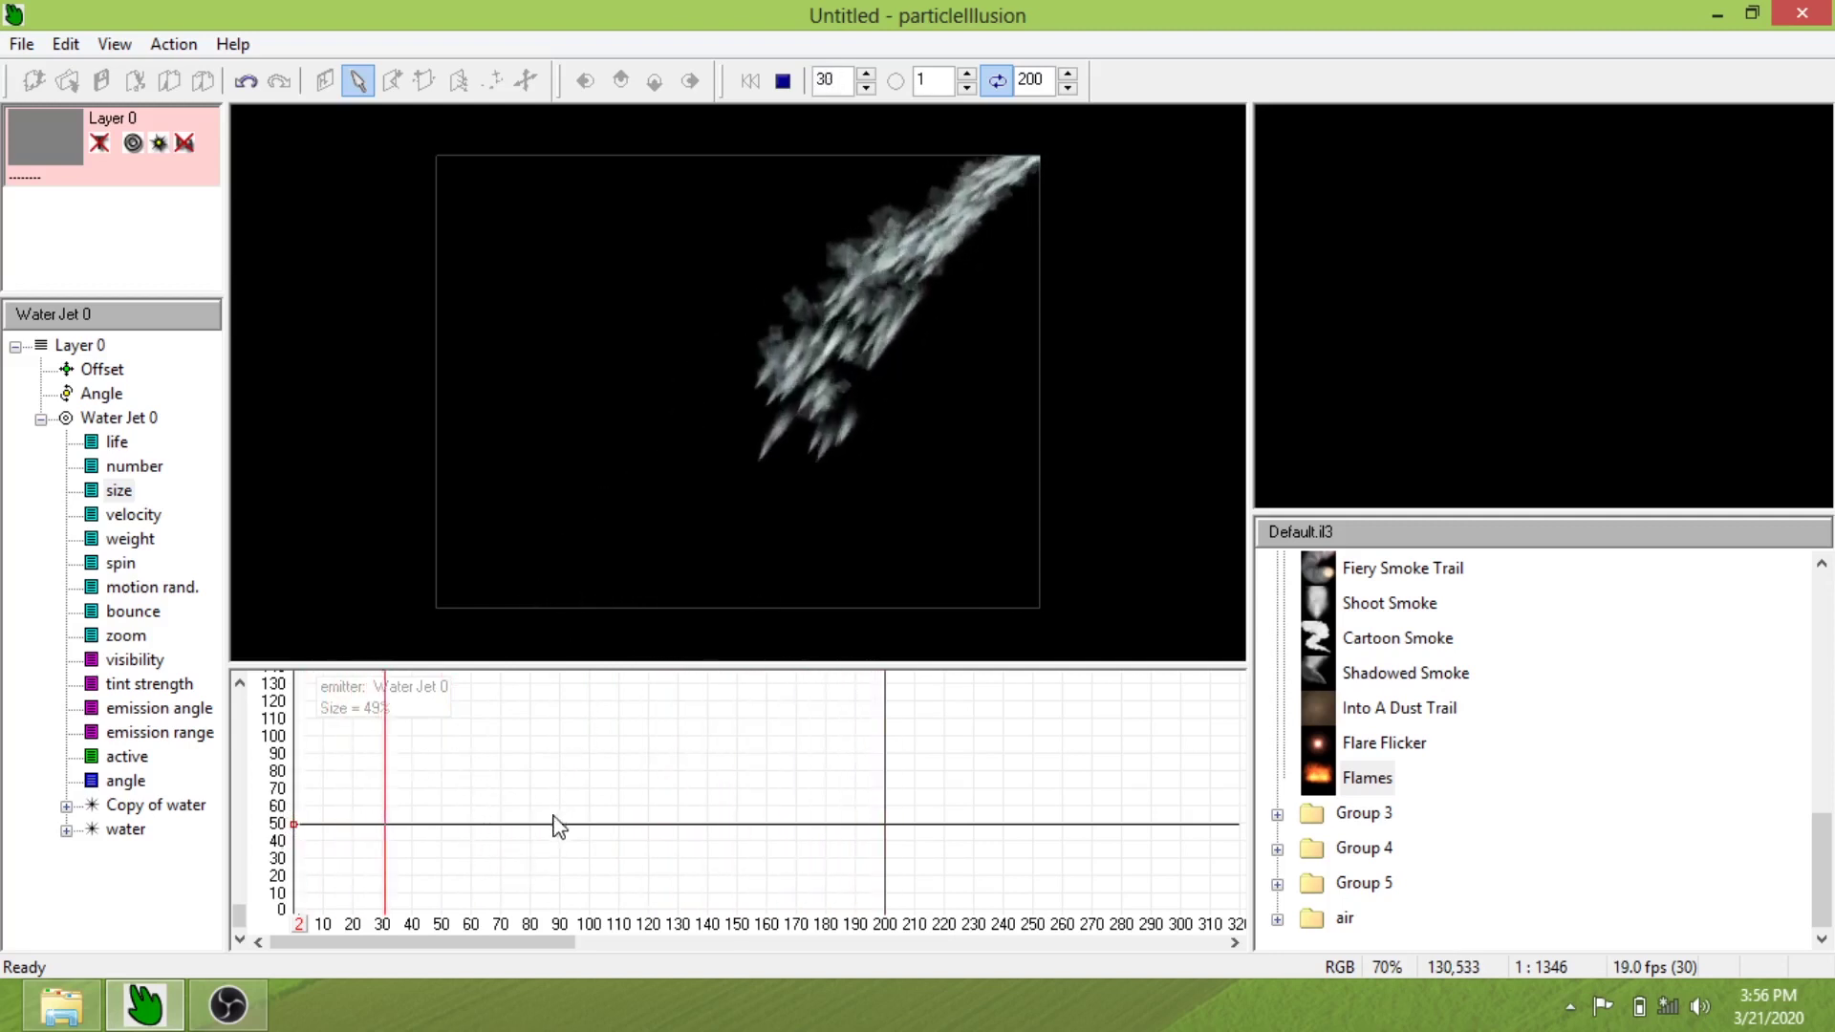
click(674, 824)
drag(675, 820, 676, 719)
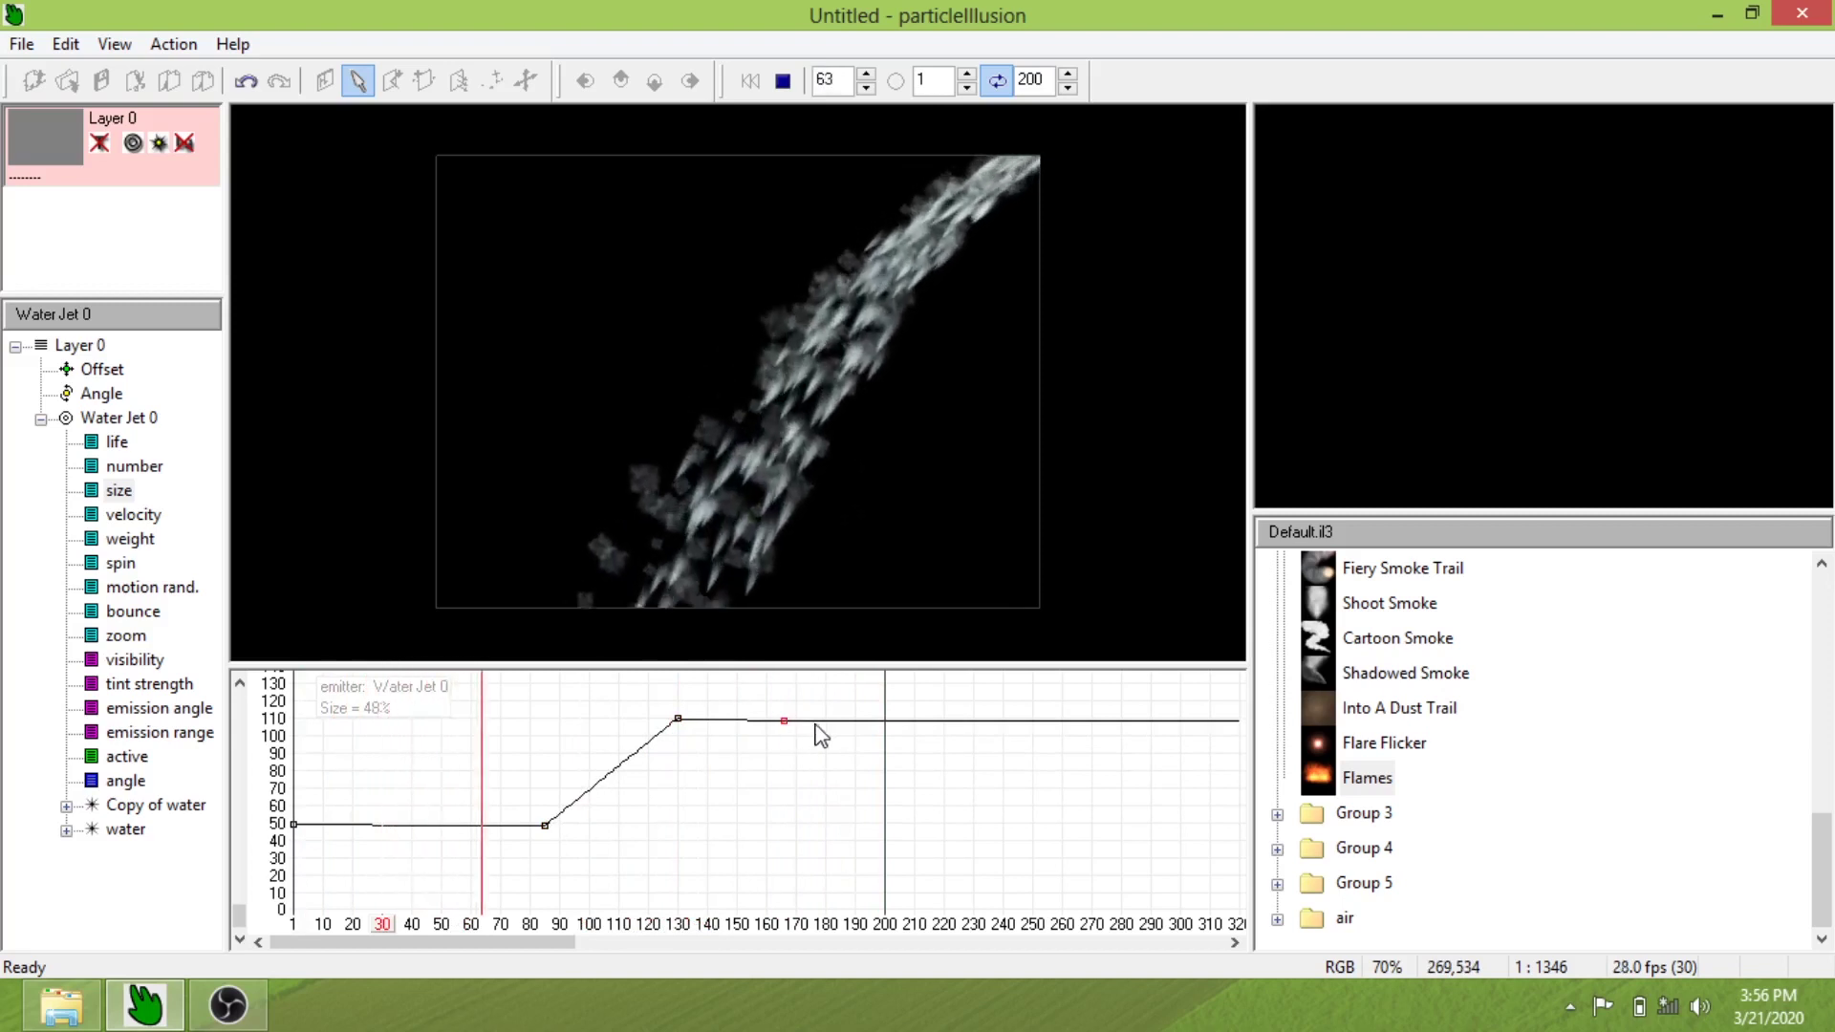
drag(820, 721, 828, 836)
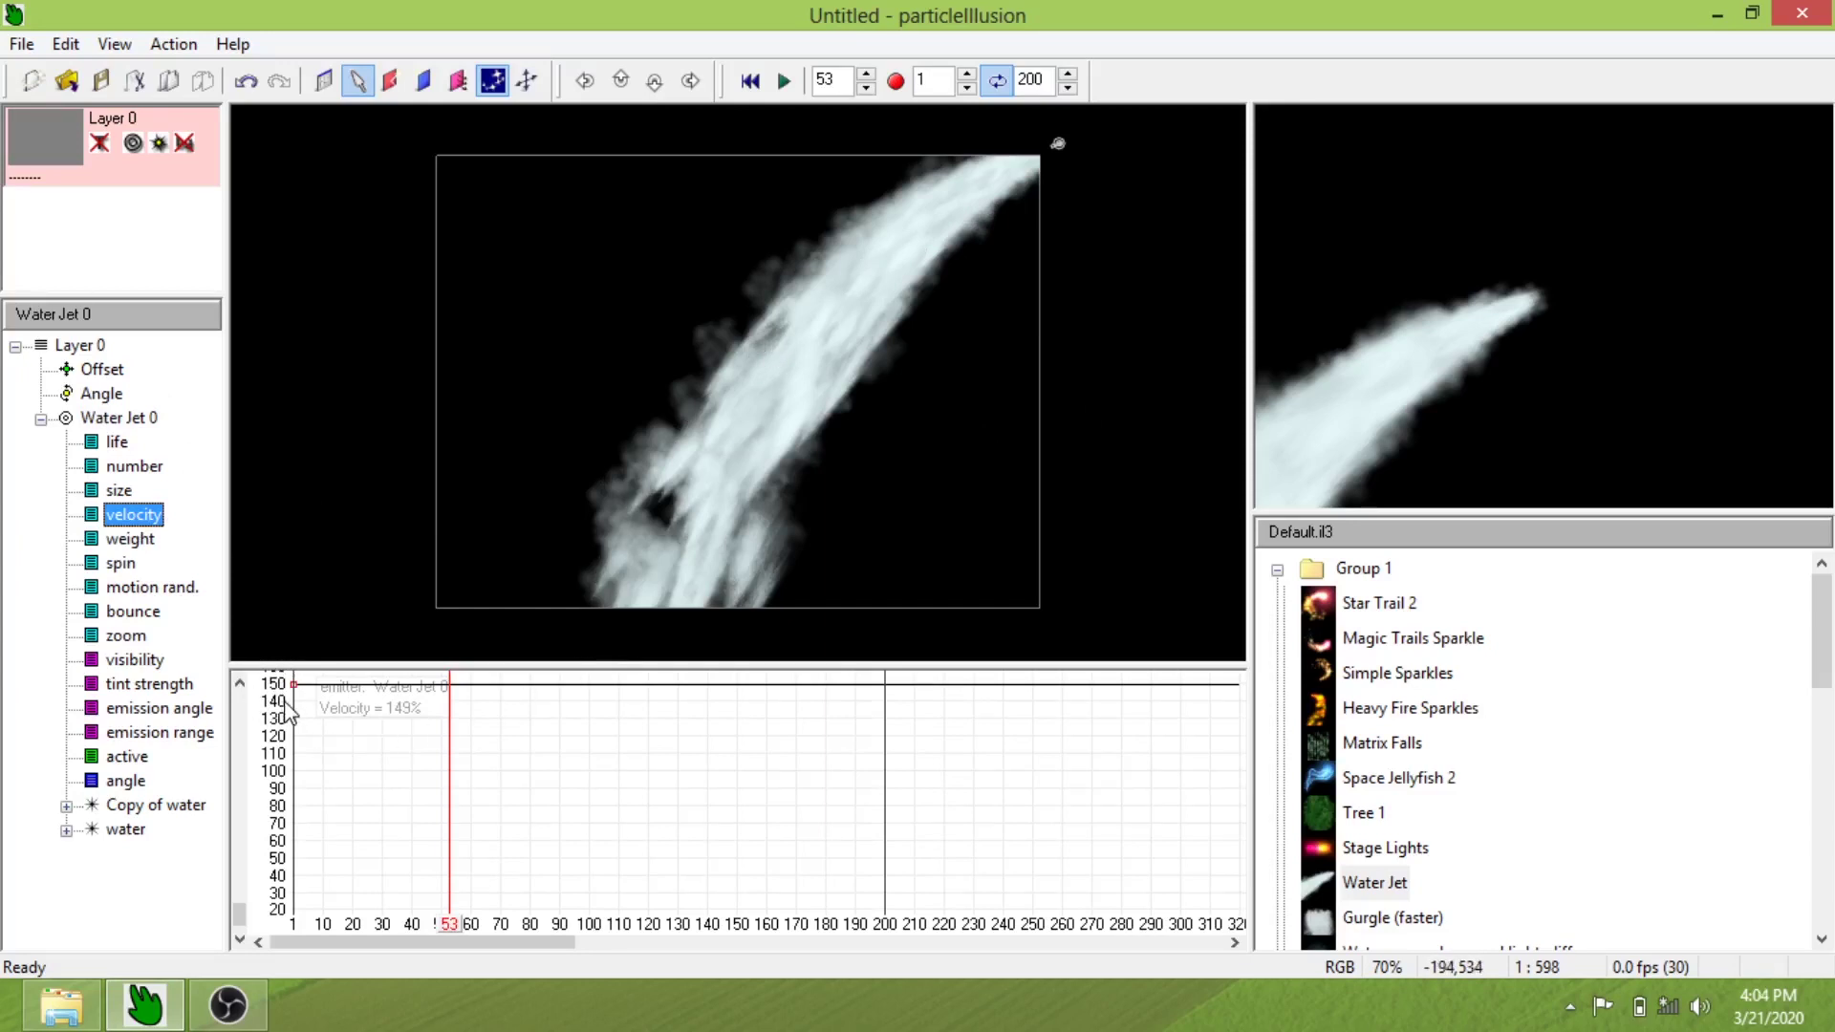
Raise Water Jet 0's velocity to about 226% and preview the farther-reaching stream
drag(292, 686, 290, 762)
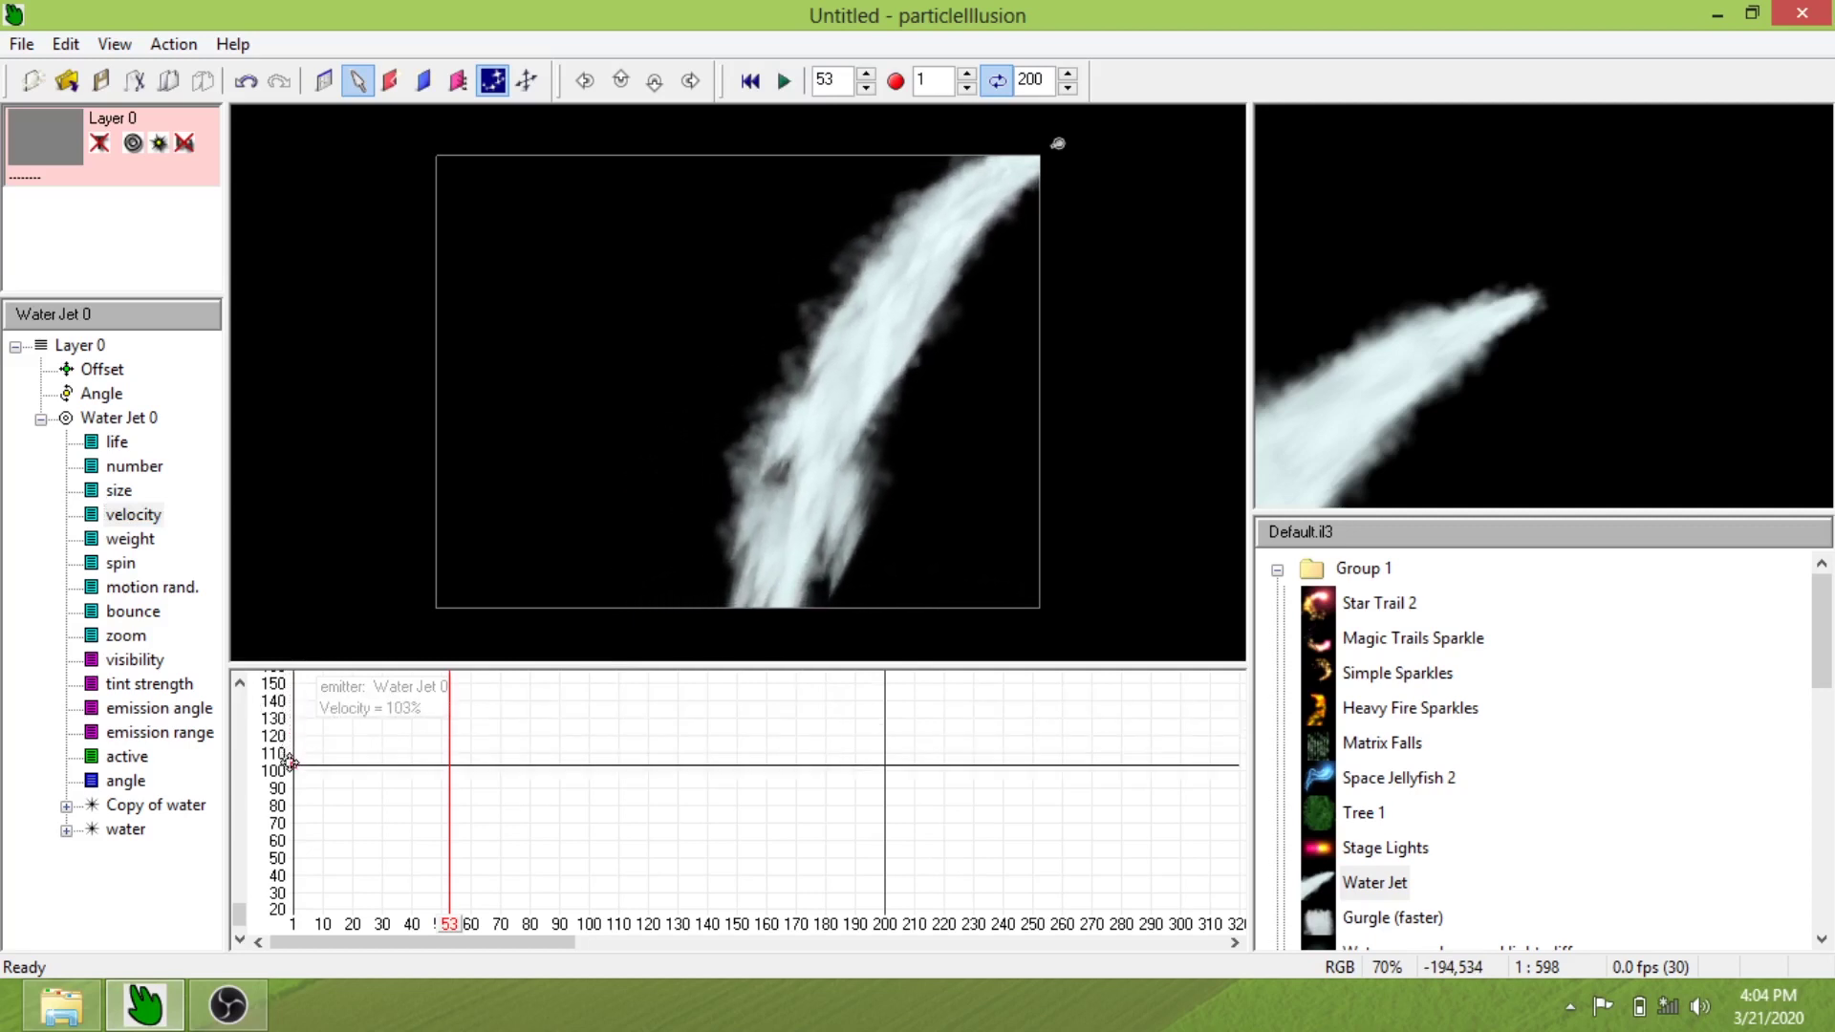
click(786, 84)
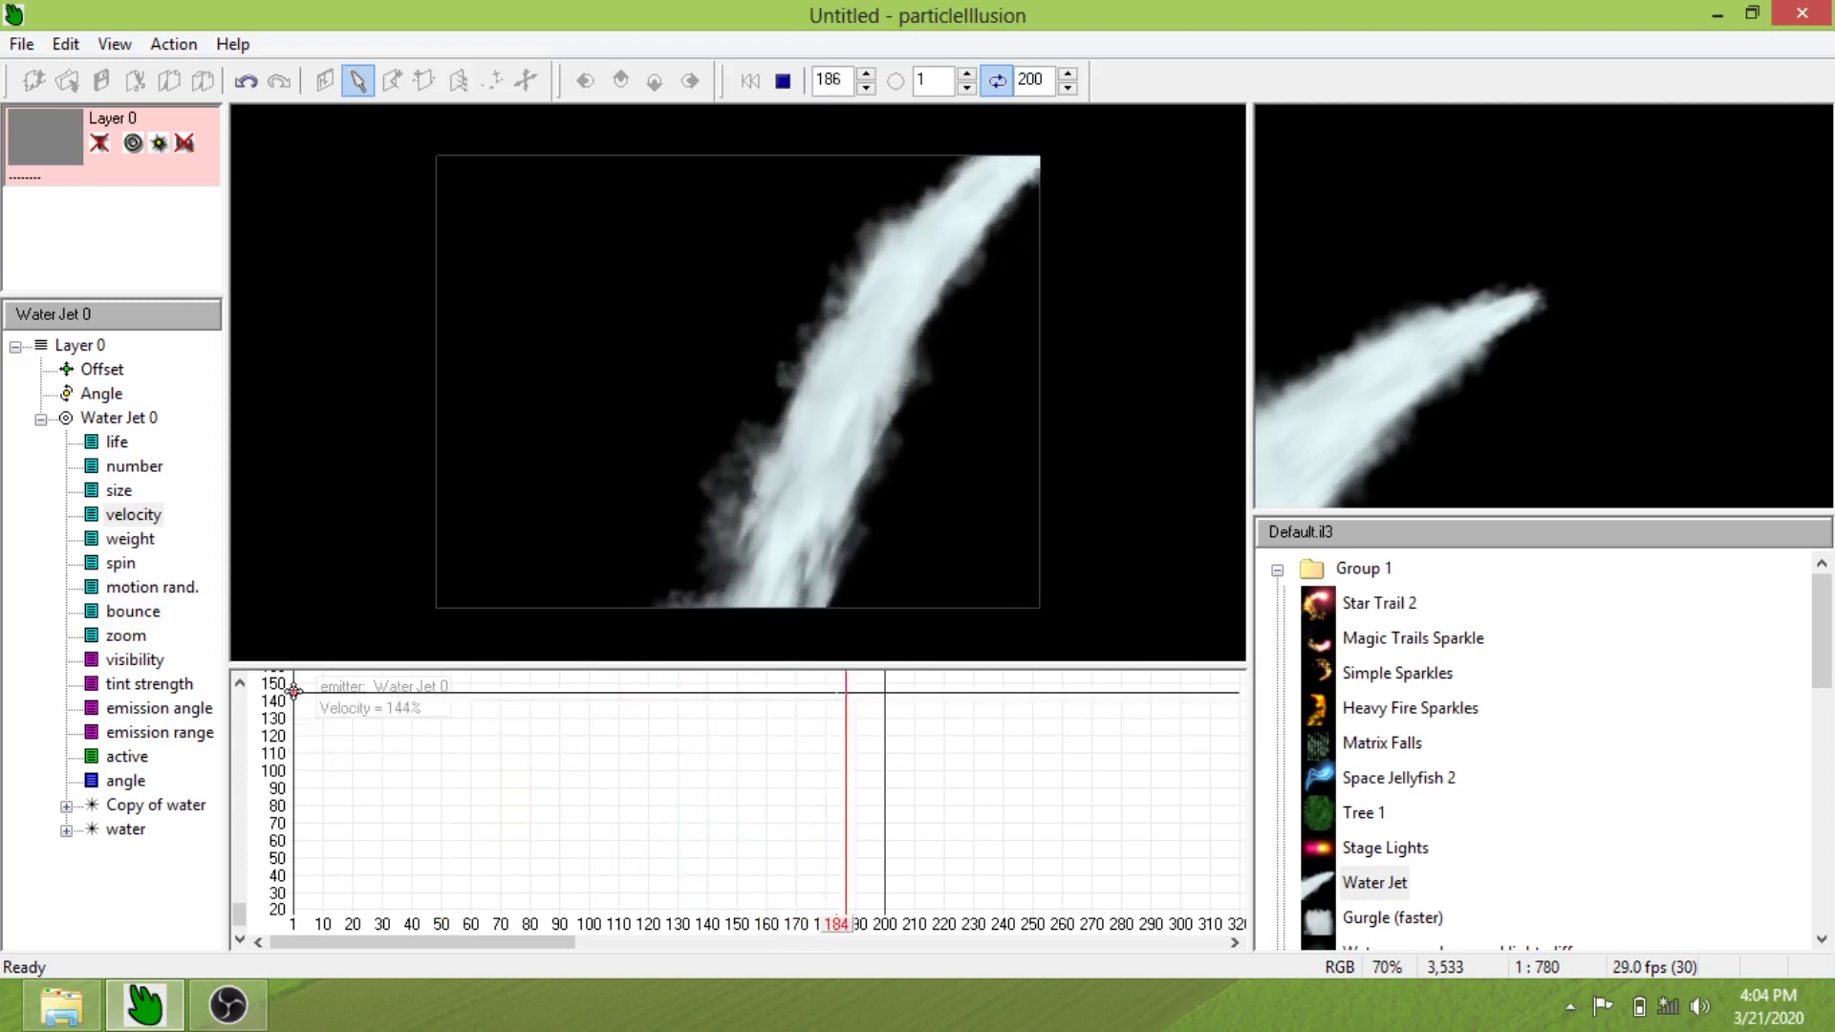
drag(293, 669, 293, 659)
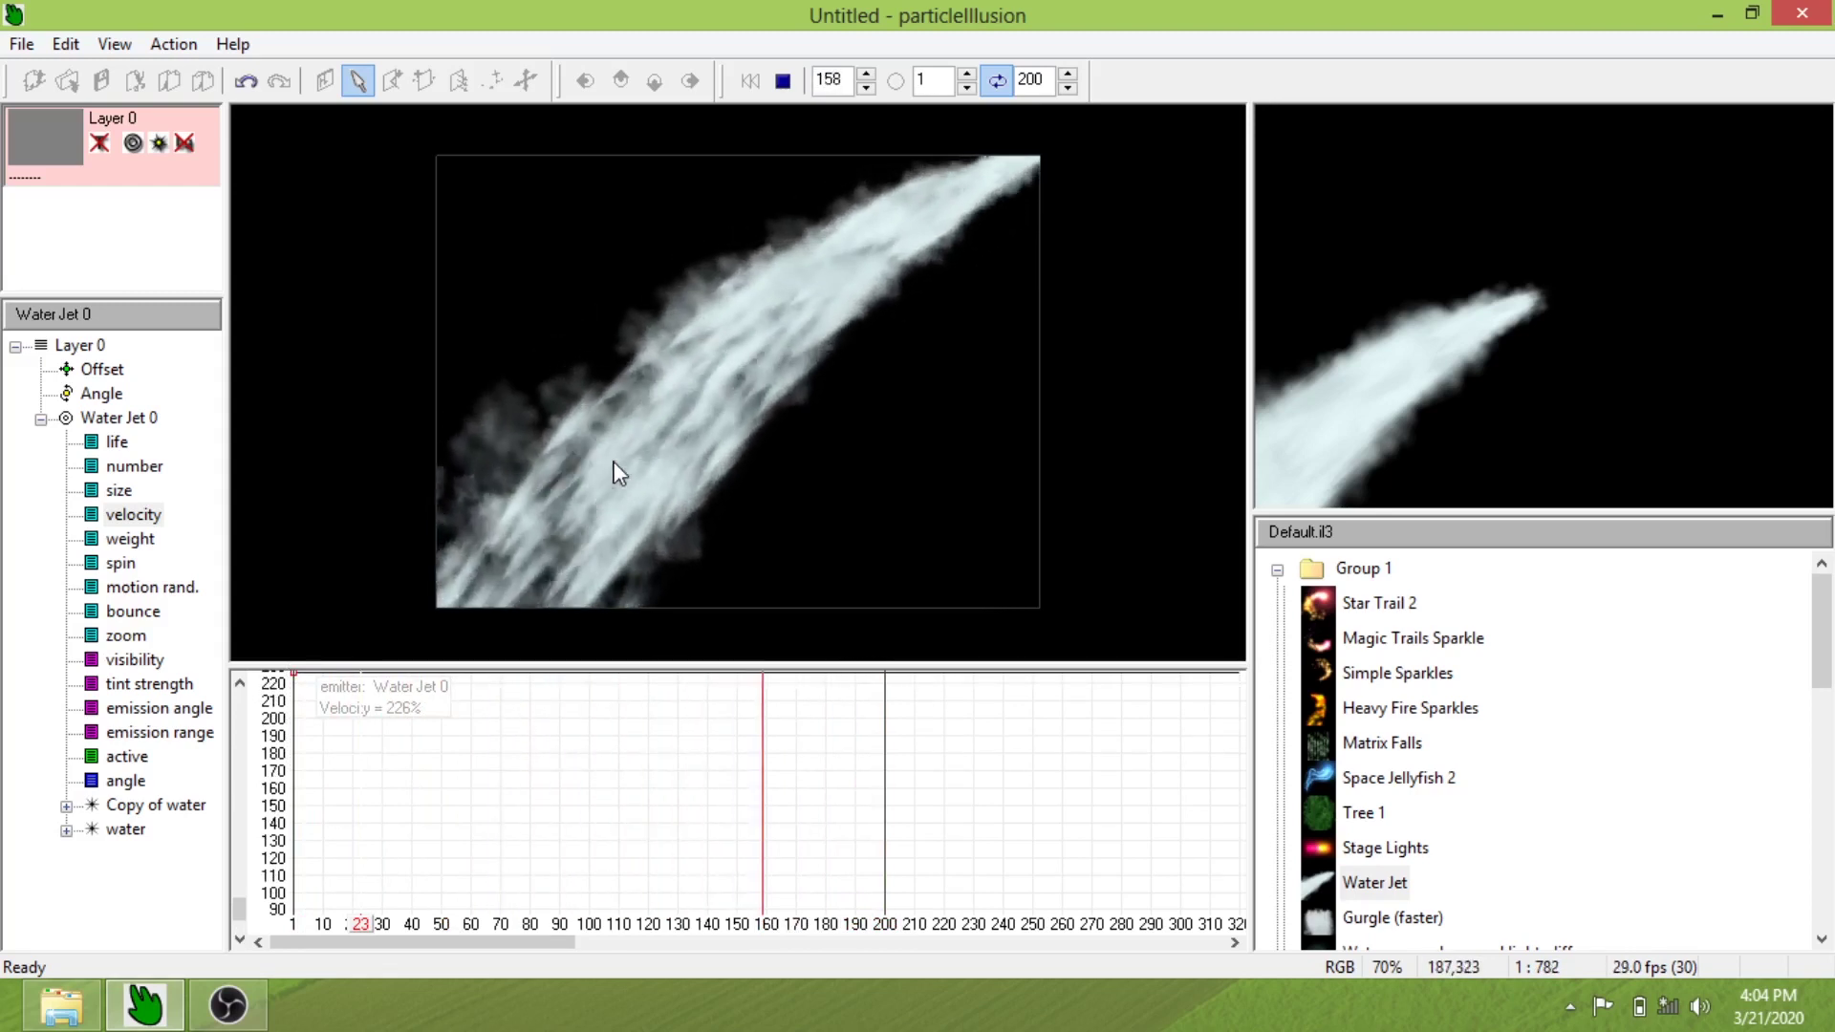
key(space)
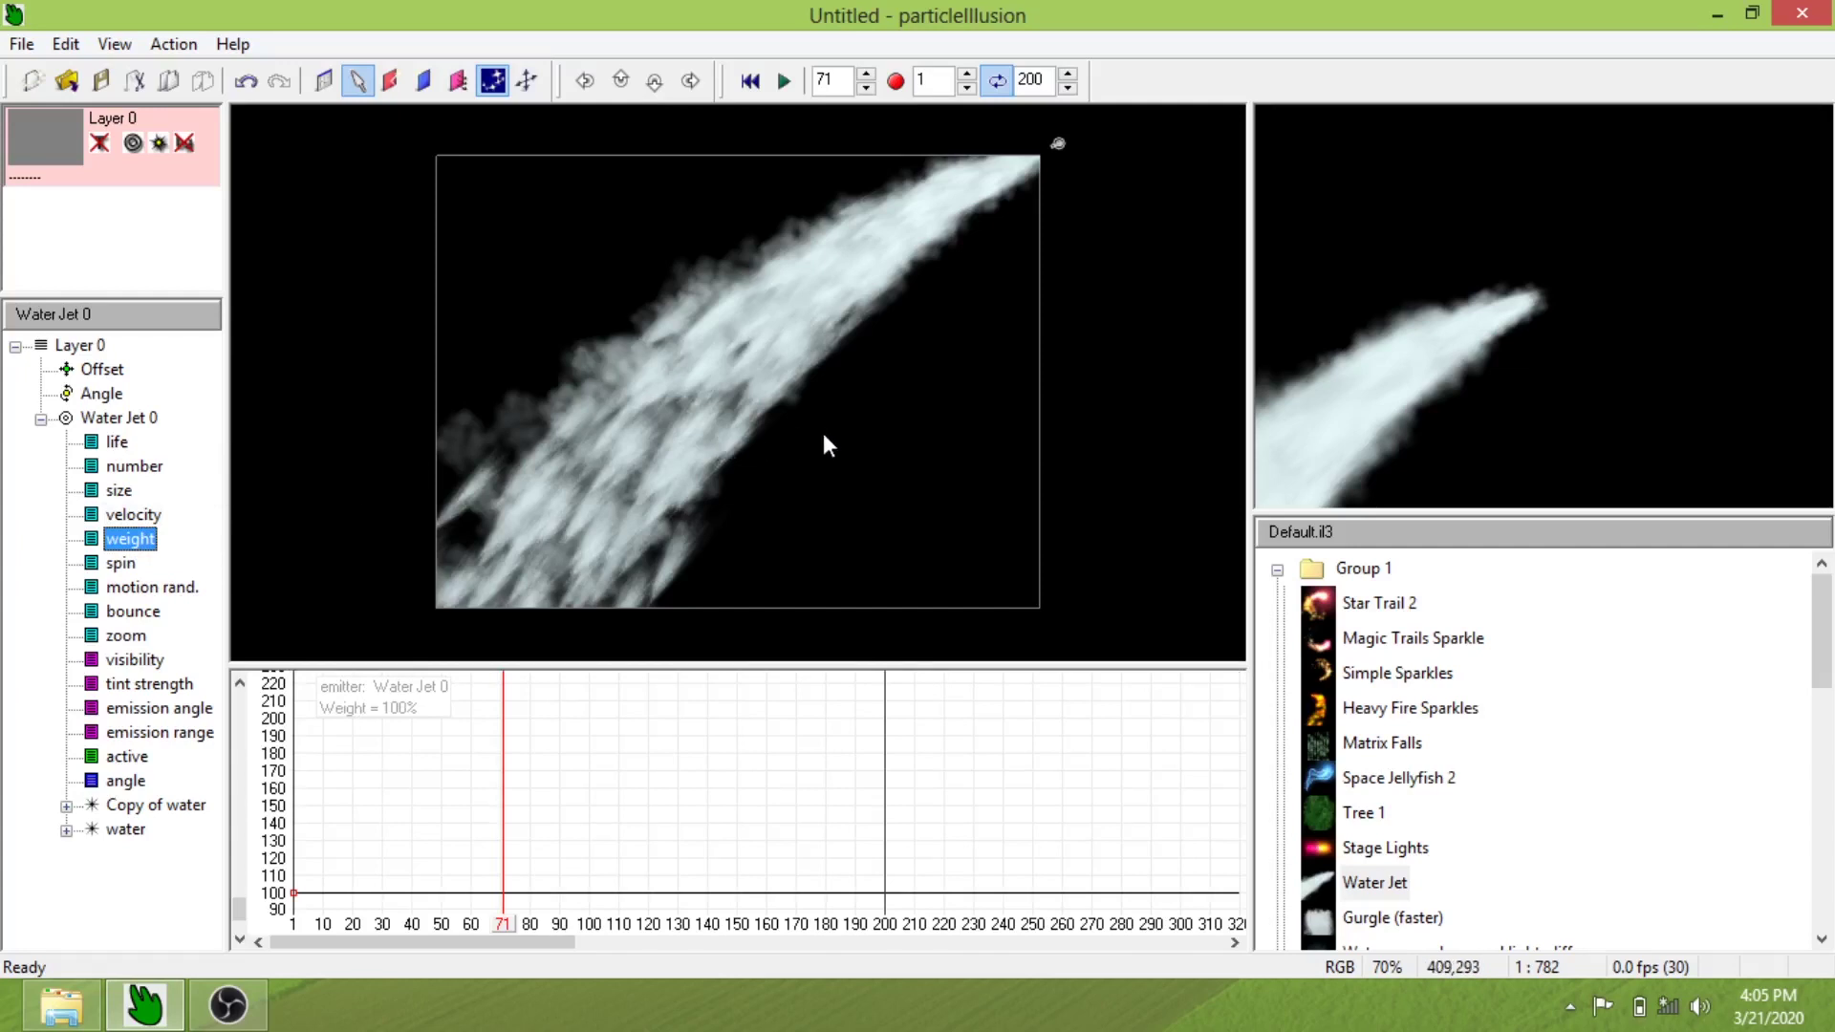
Play the animation and drag the Water Jet's weight curve up to about 110%
click(784, 80)
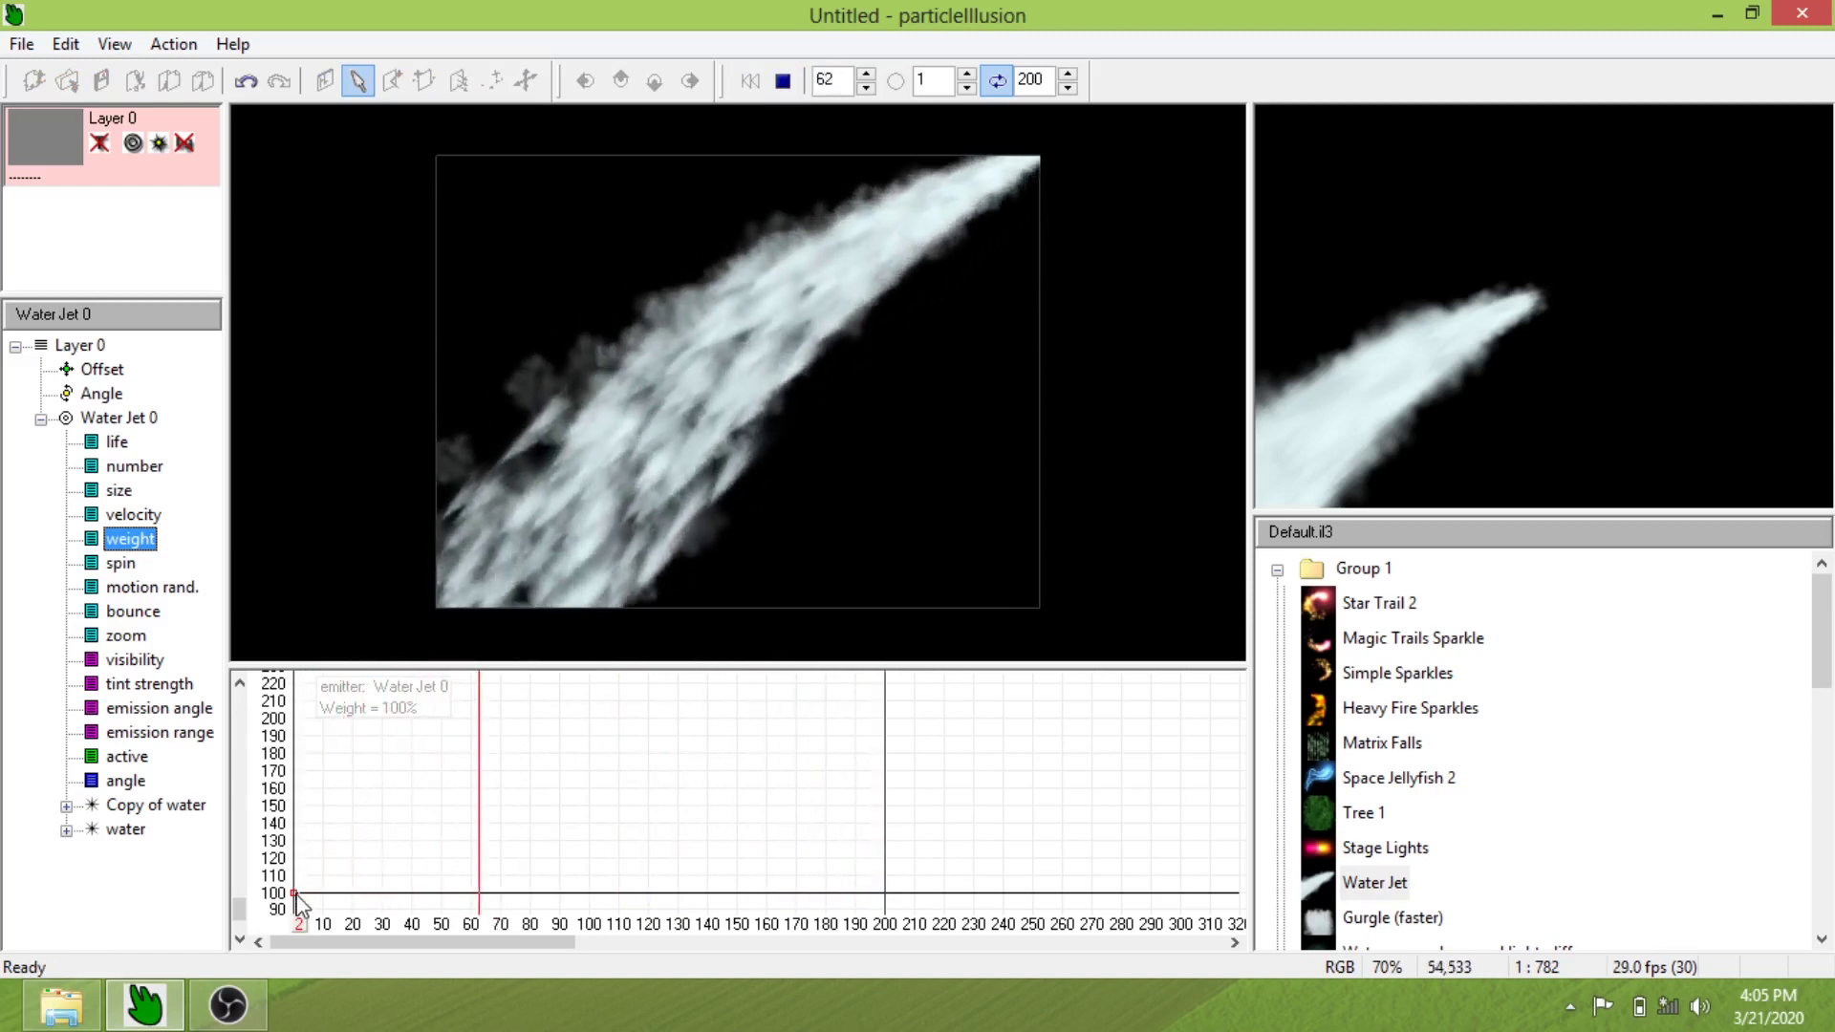
mouse_move(295, 893)
mouse_down()
mouse_move(301, 724)
mouse_move(417, 697)
mouse_up()
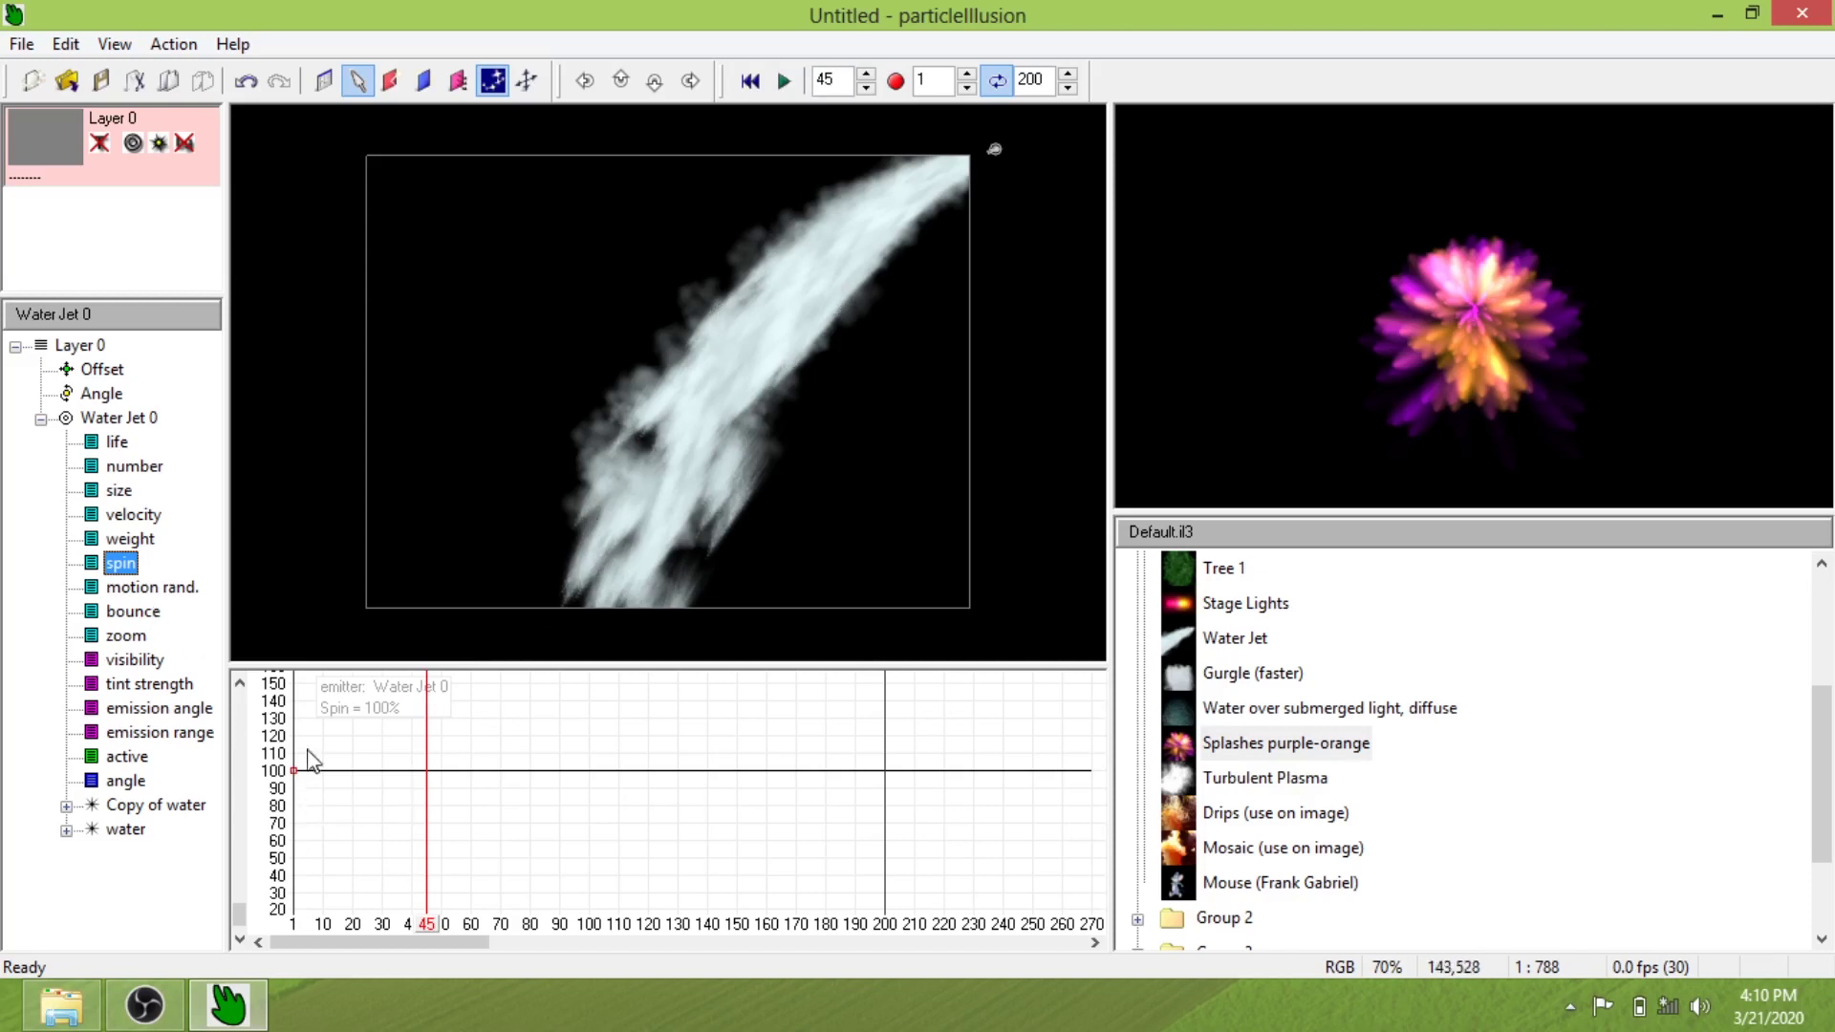
Drag the Water Jet's spin curve briefly up, then down below 50%
drag(297, 777, 314, 715)
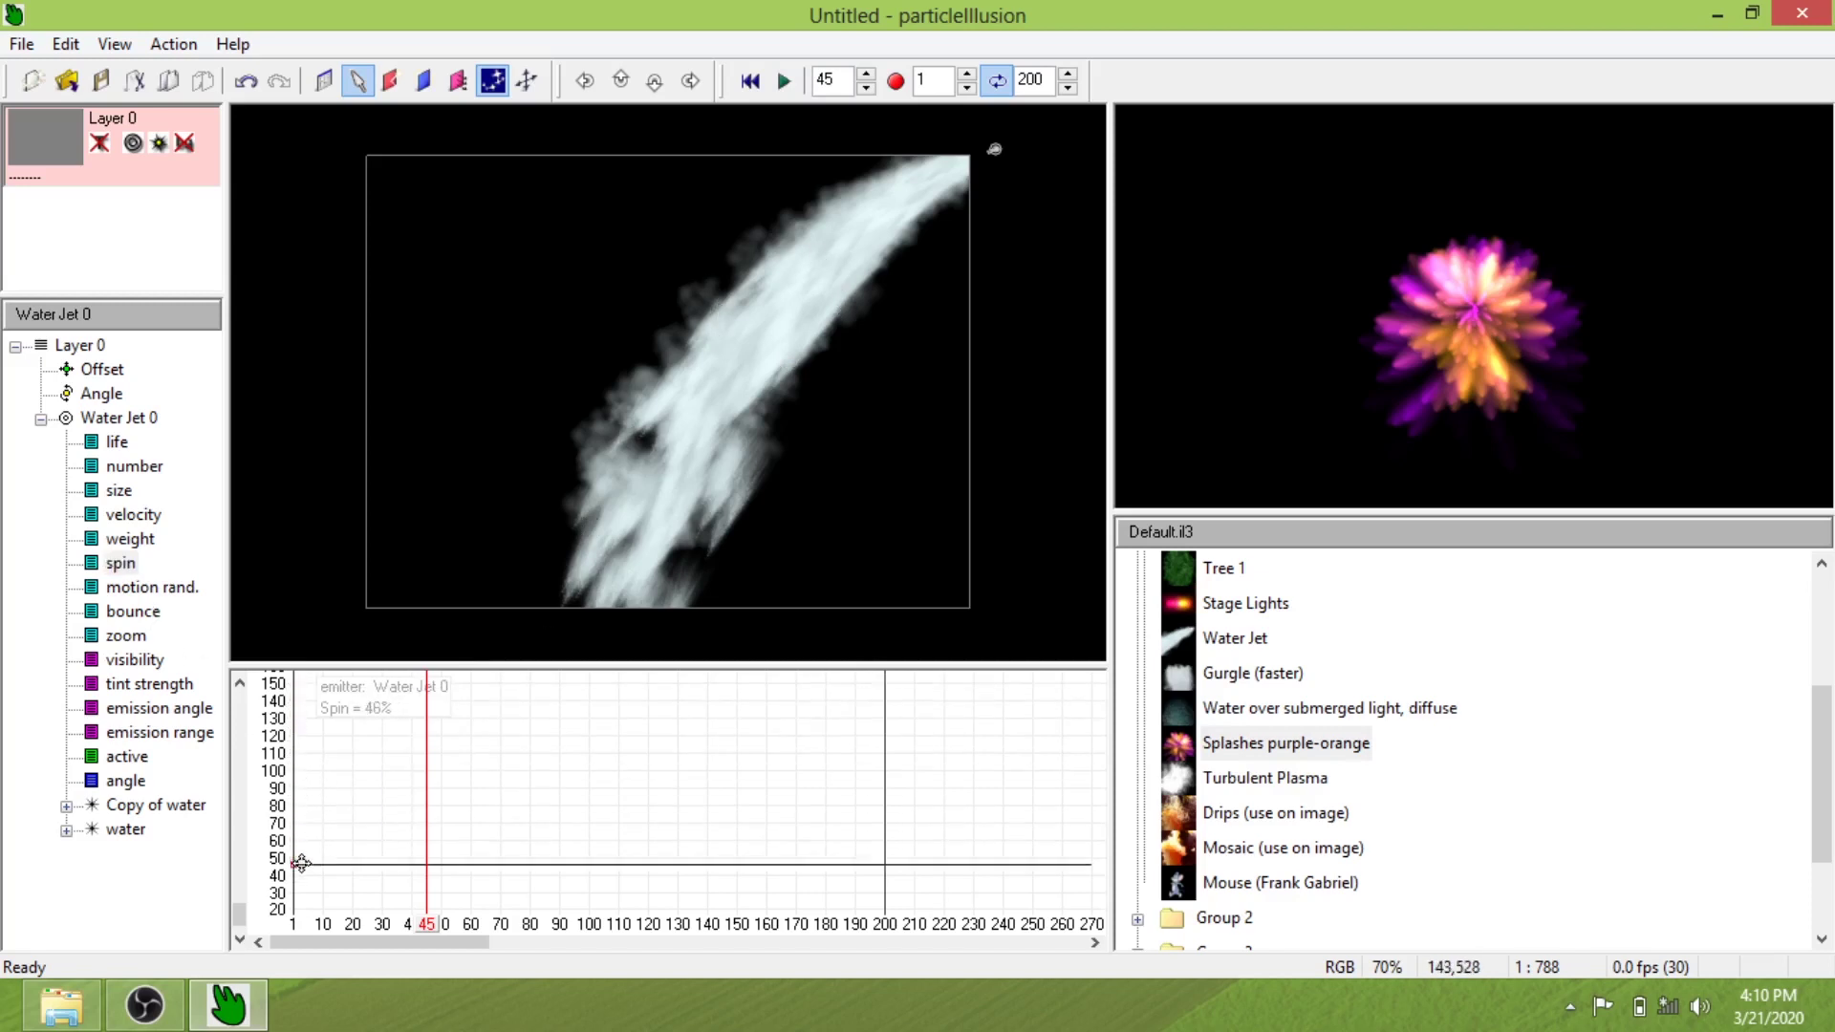
drag(314, 715, 314, 824)
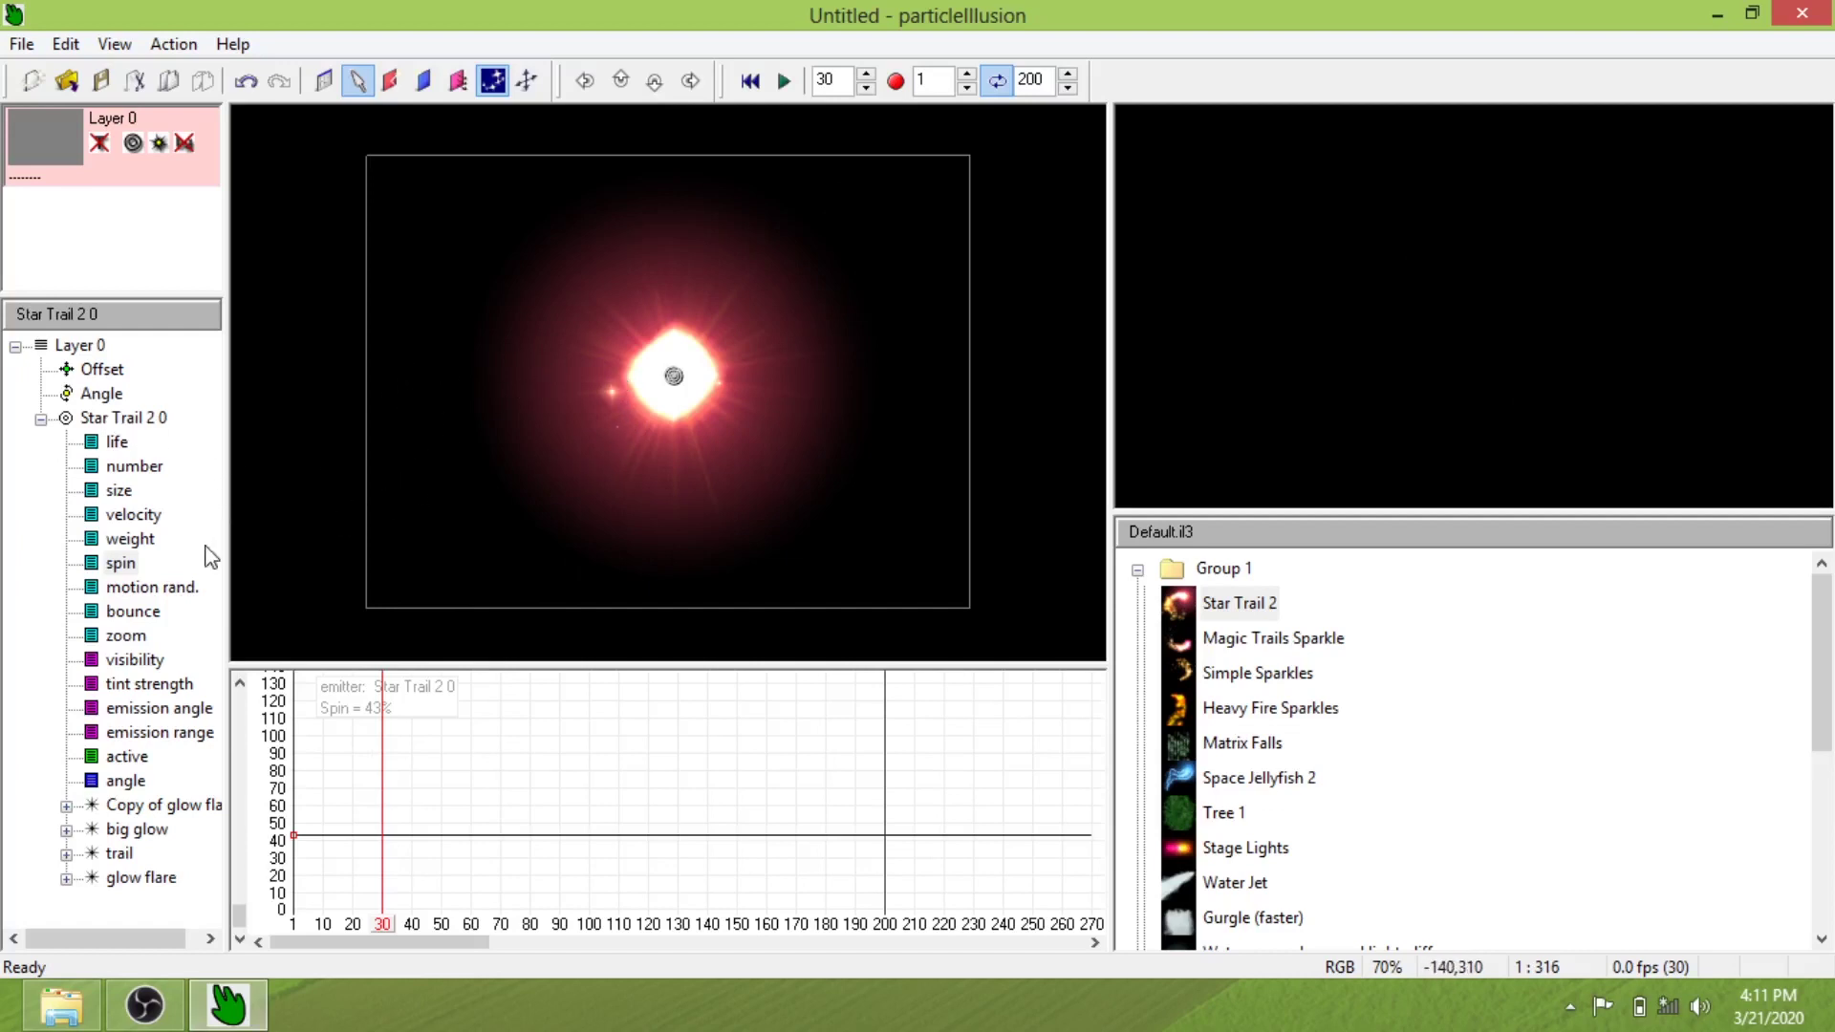
Bring up Star Trail 2's spin graph and pull its curve down to a flat 0%
click(121, 564)
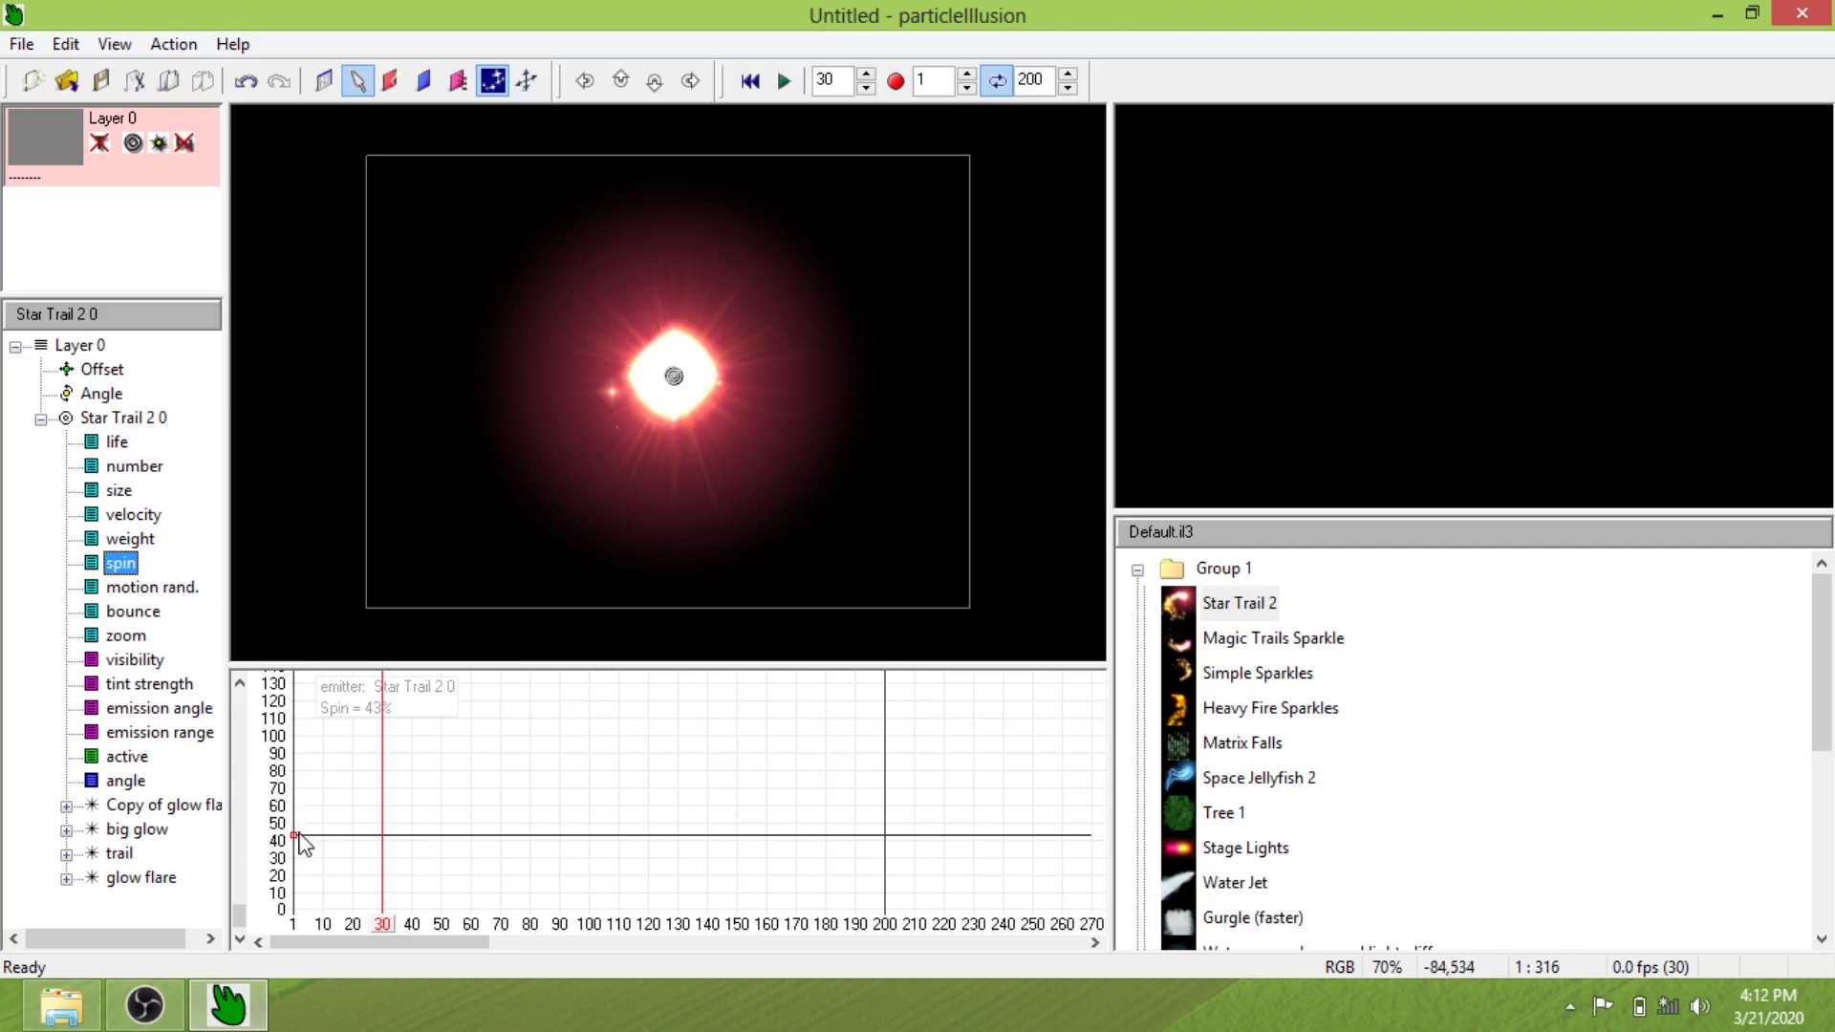
mouse_move(295, 836)
mouse_down()
mouse_move(290, 705)
mouse_move(285, 852)
mouse_move(292, 688)
mouse_move(282, 819)
mouse_move(282, 783)
mouse_up()
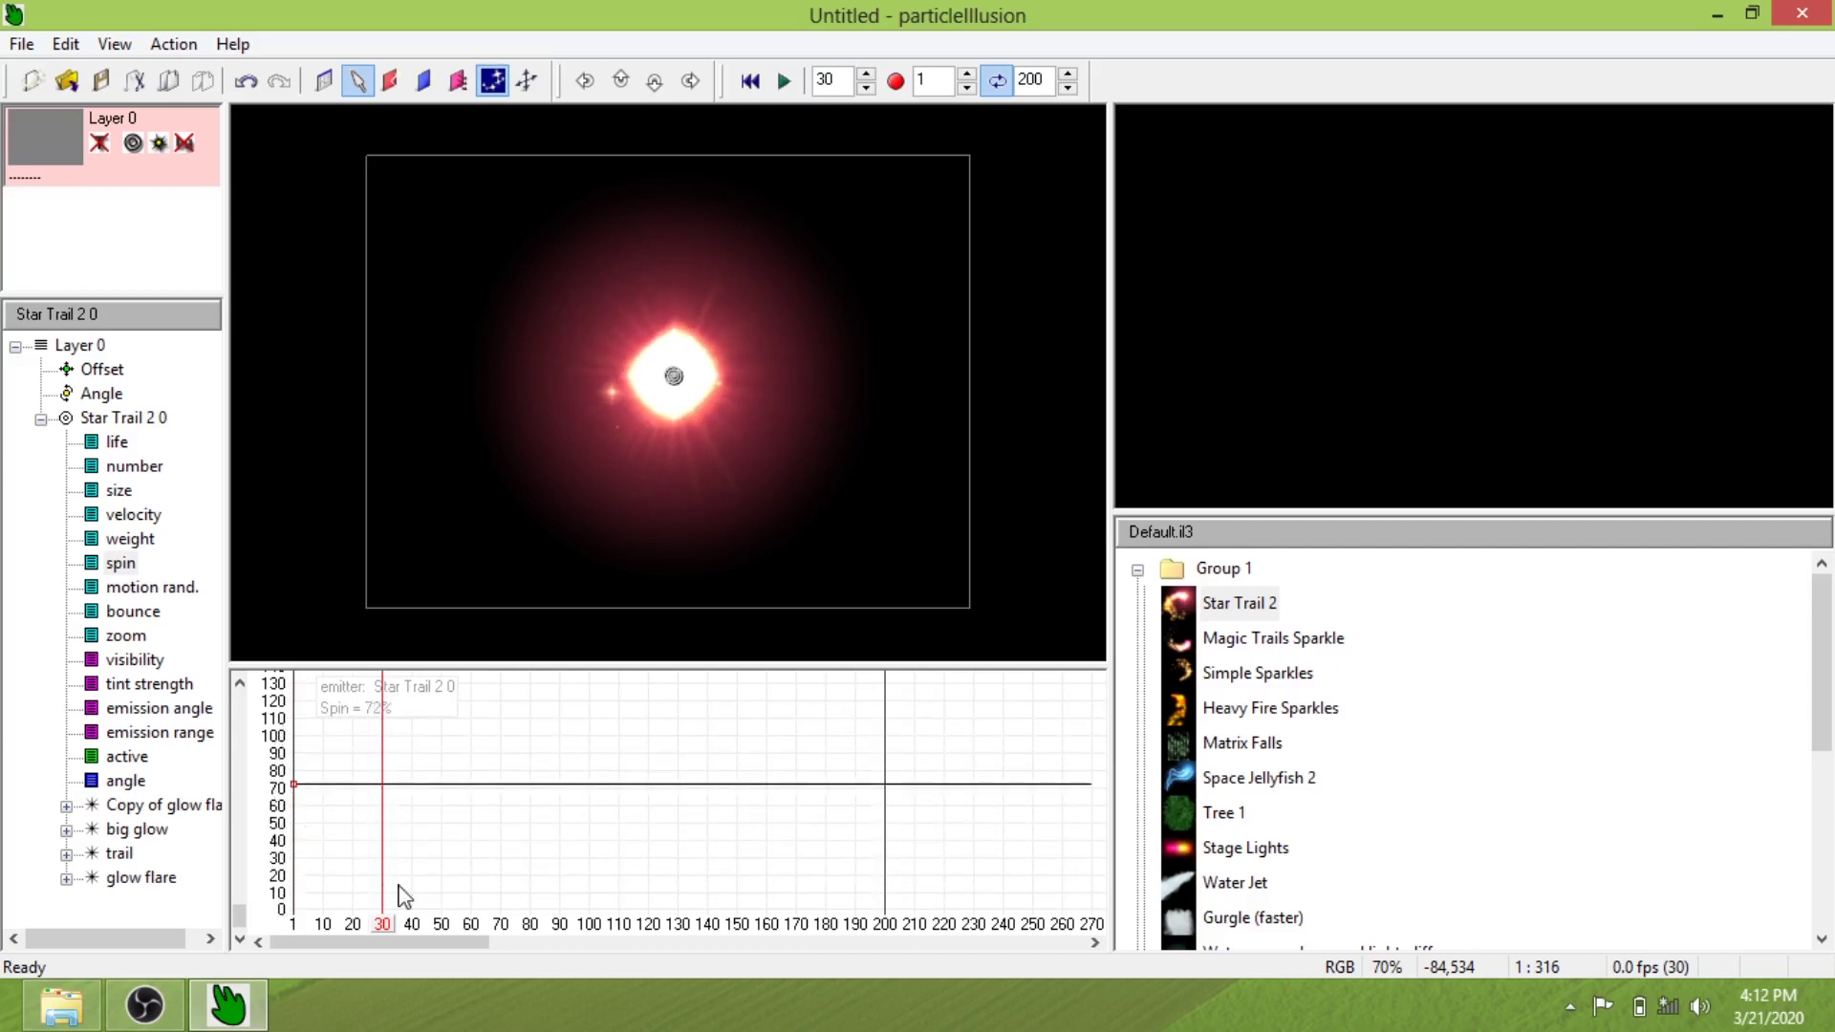
drag(404, 897, 411, 910)
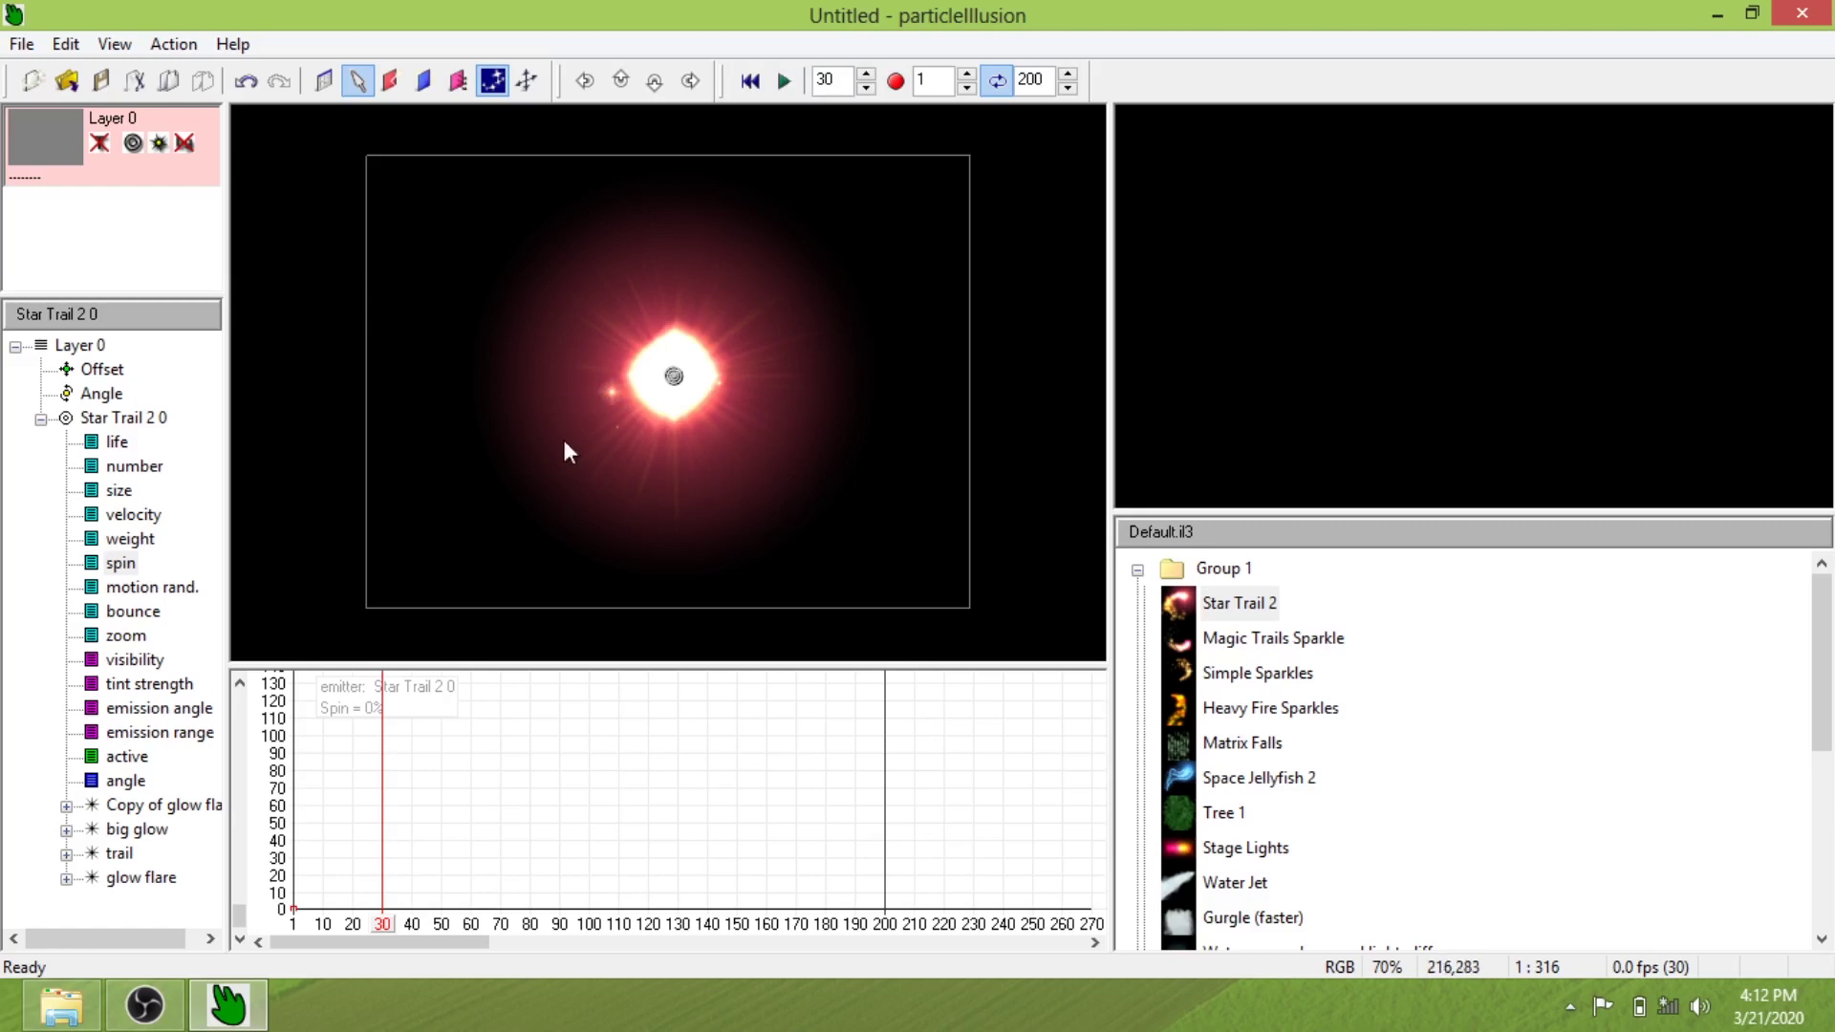
Raise Star Trail 2's motion randomness to about 606%, previewing around frame 85
click(151, 588)
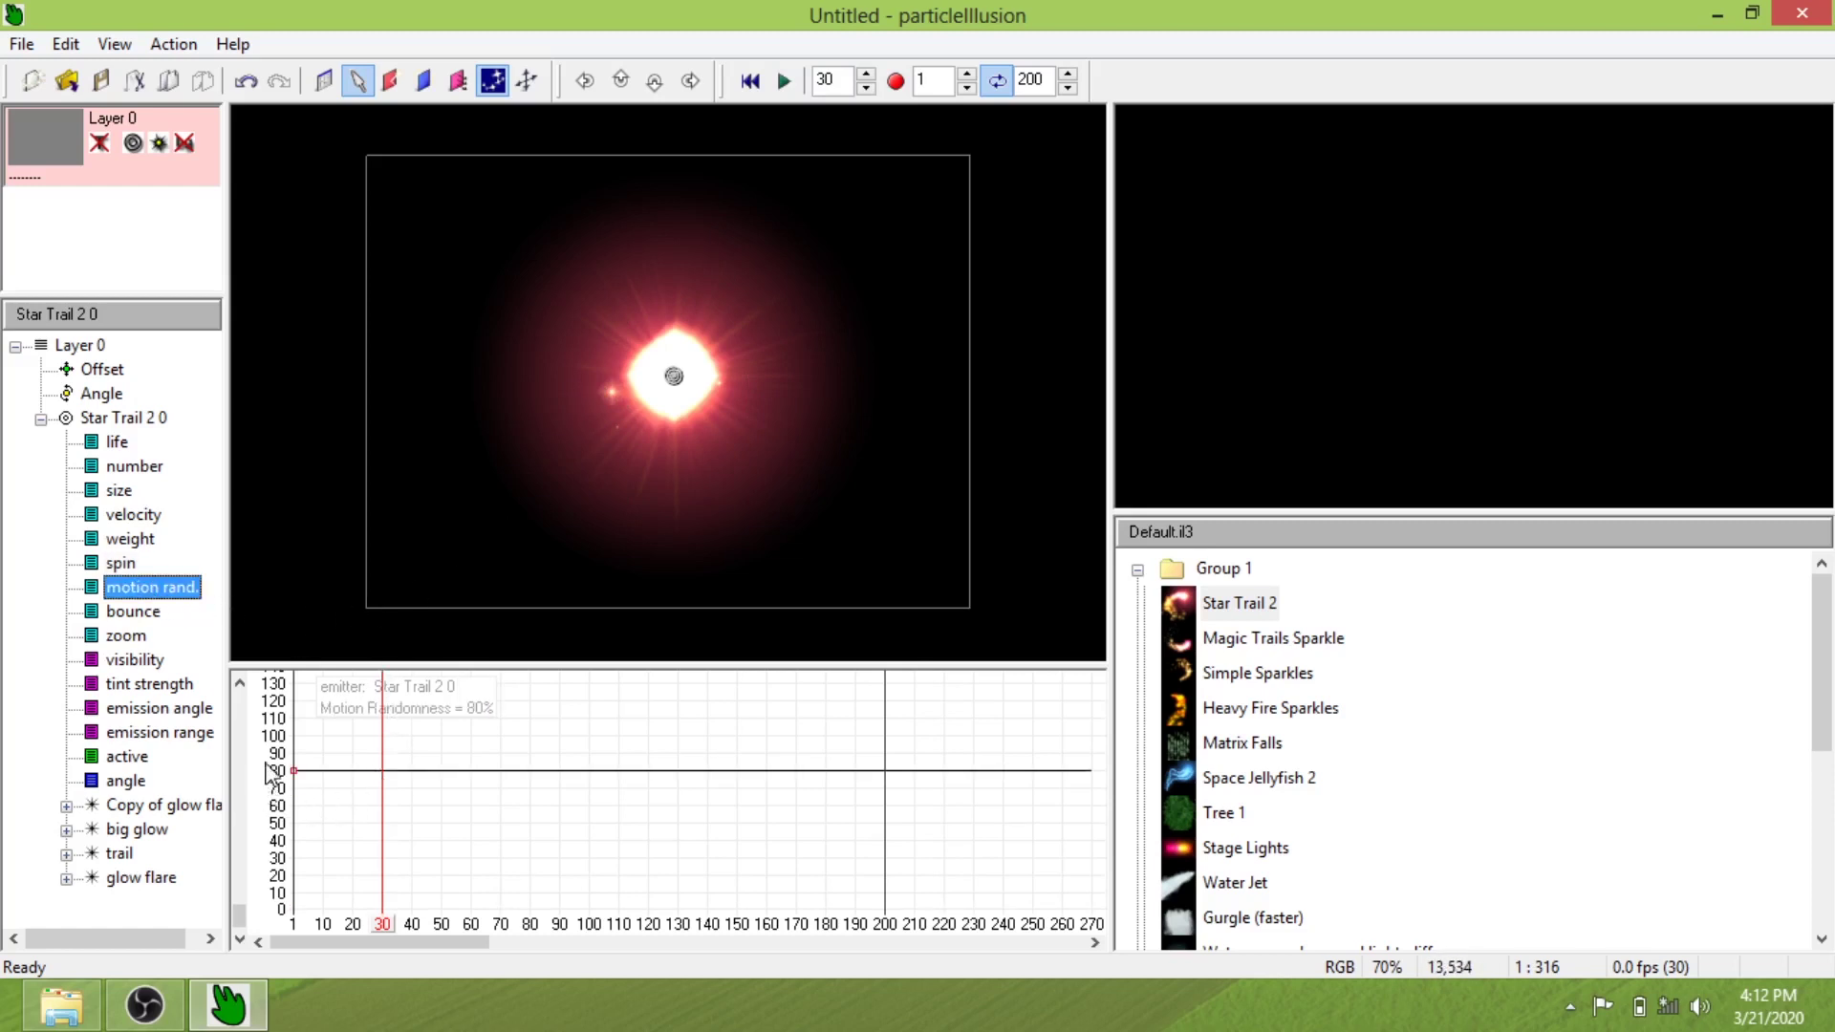
drag(388, 936, 562, 923)
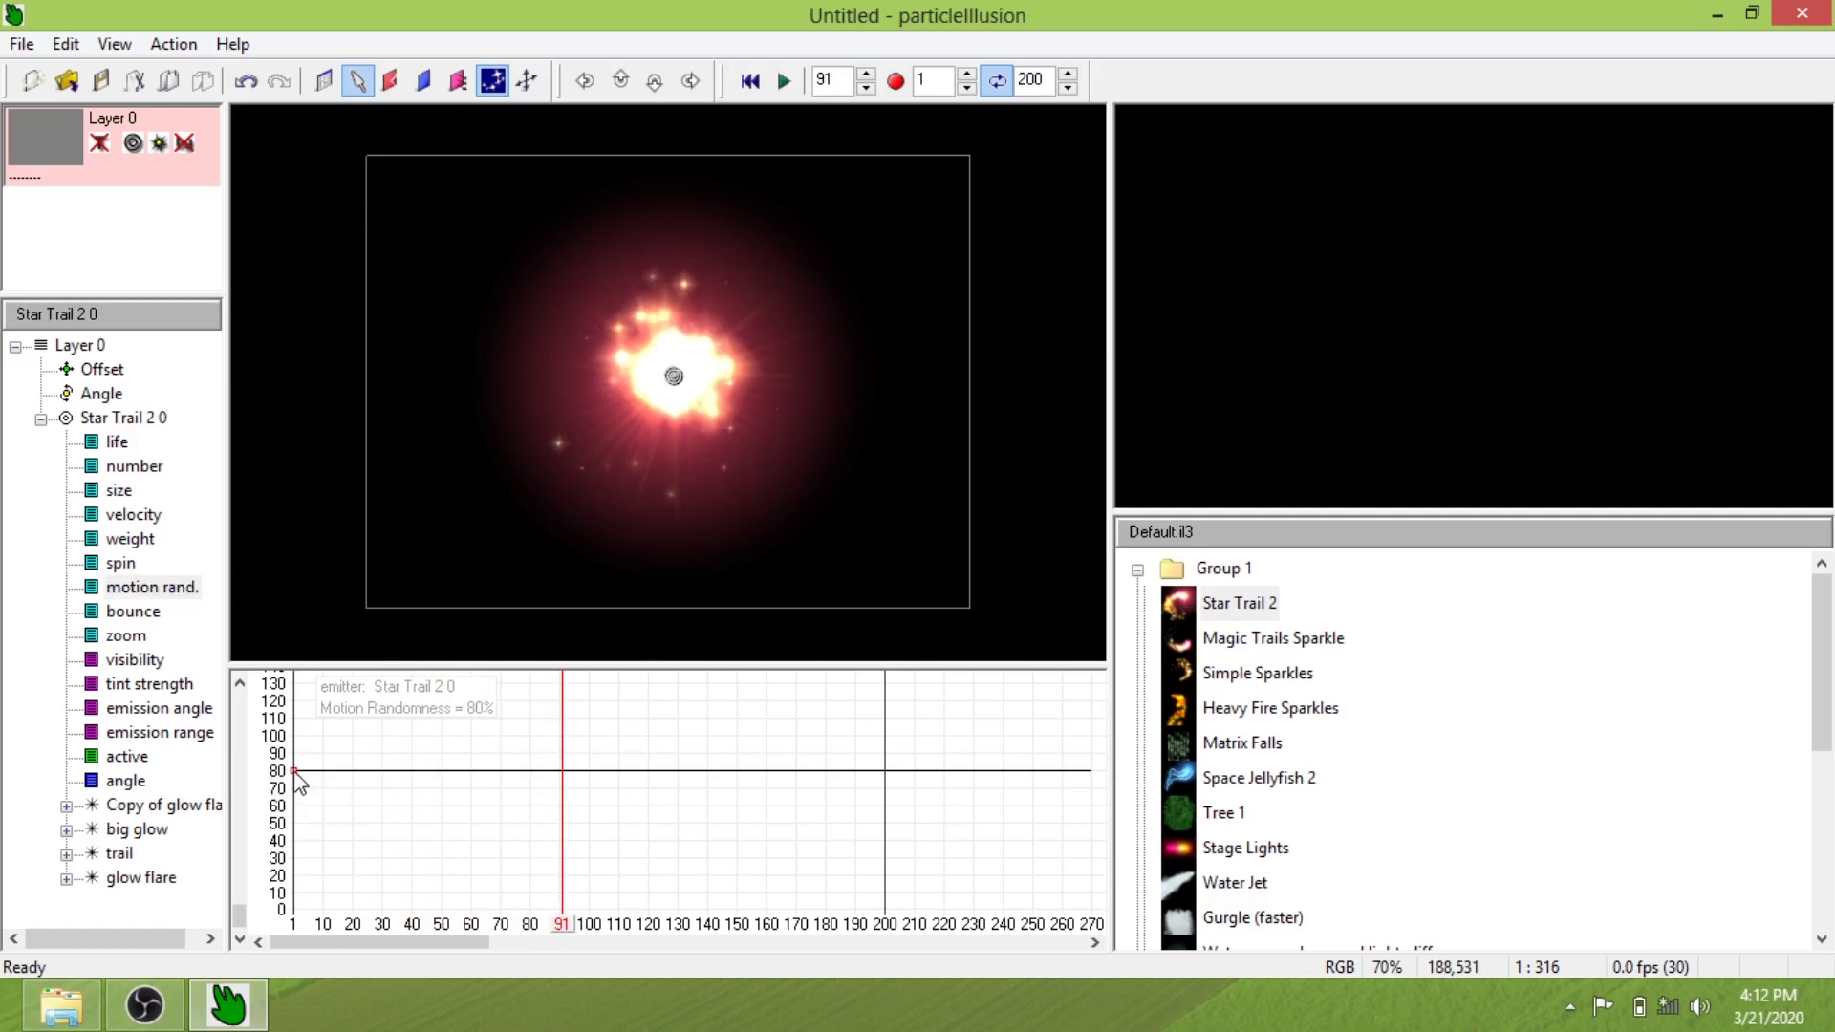
drag(295, 774, 294, 959)
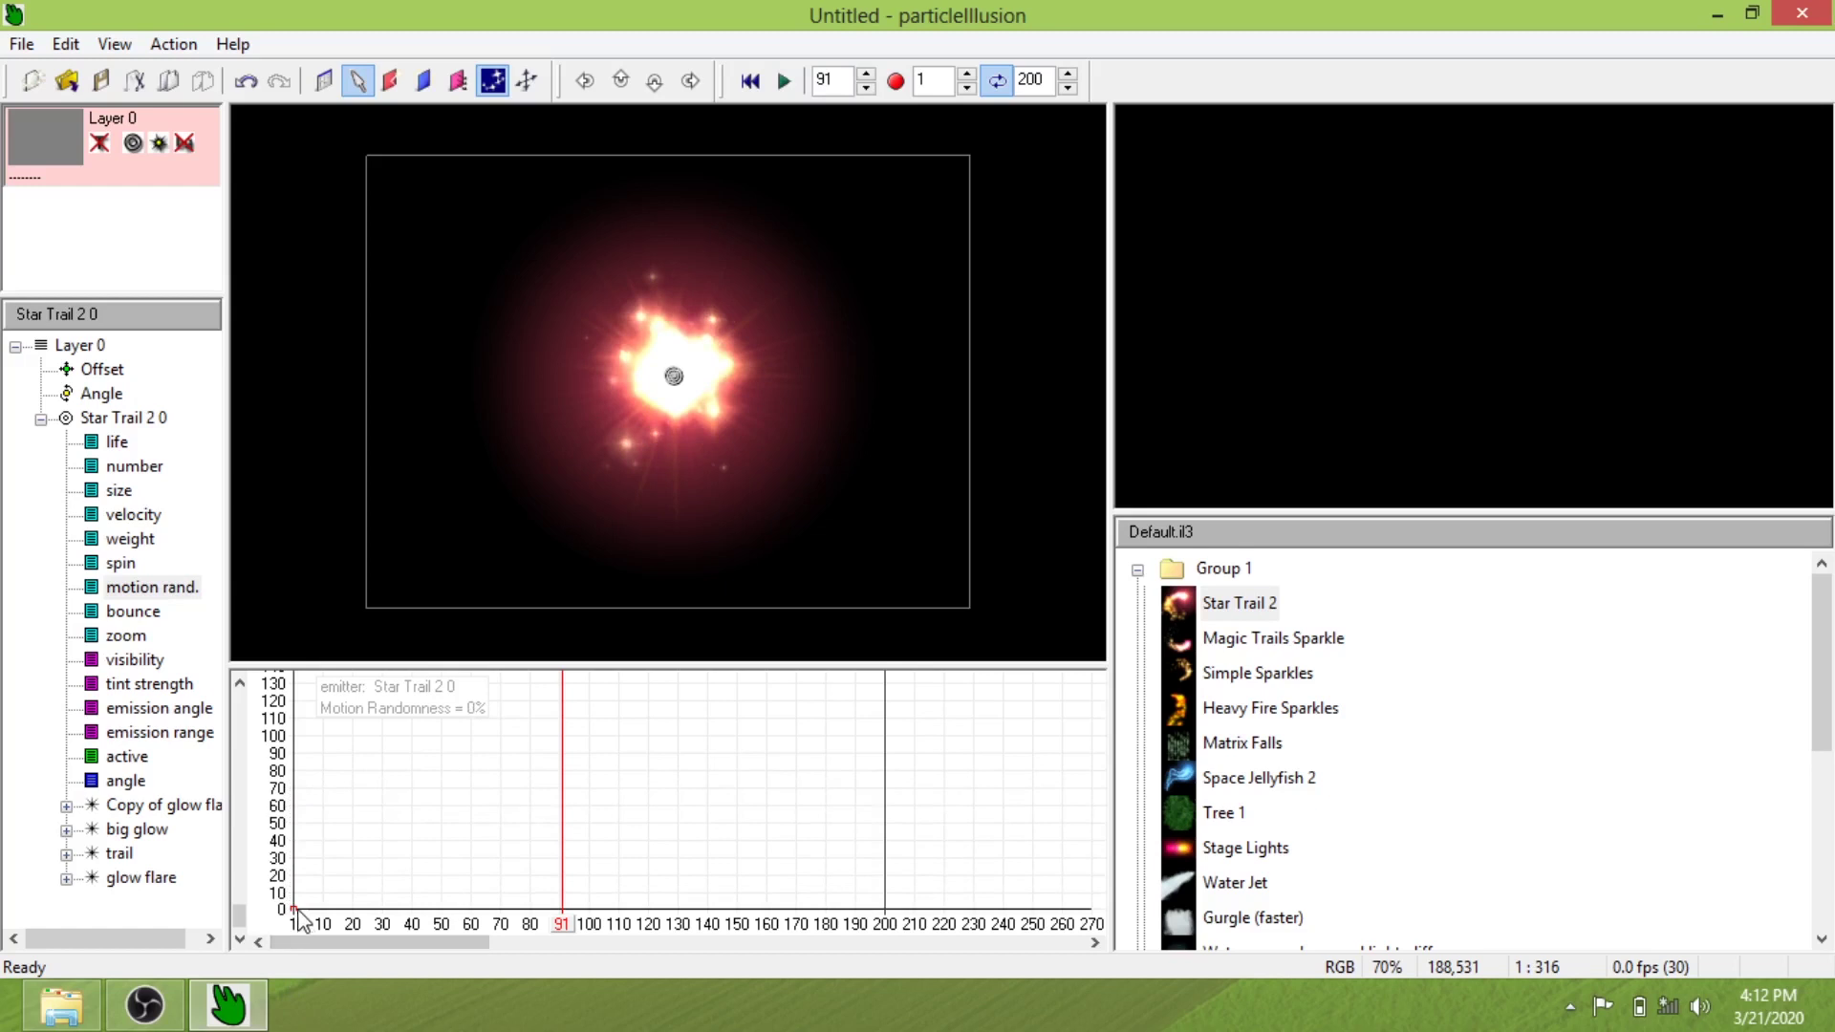
mouse_move(294, 908)
mouse_down()
mouse_move(320, 717)
mouse_move(382, 669)
mouse_up()
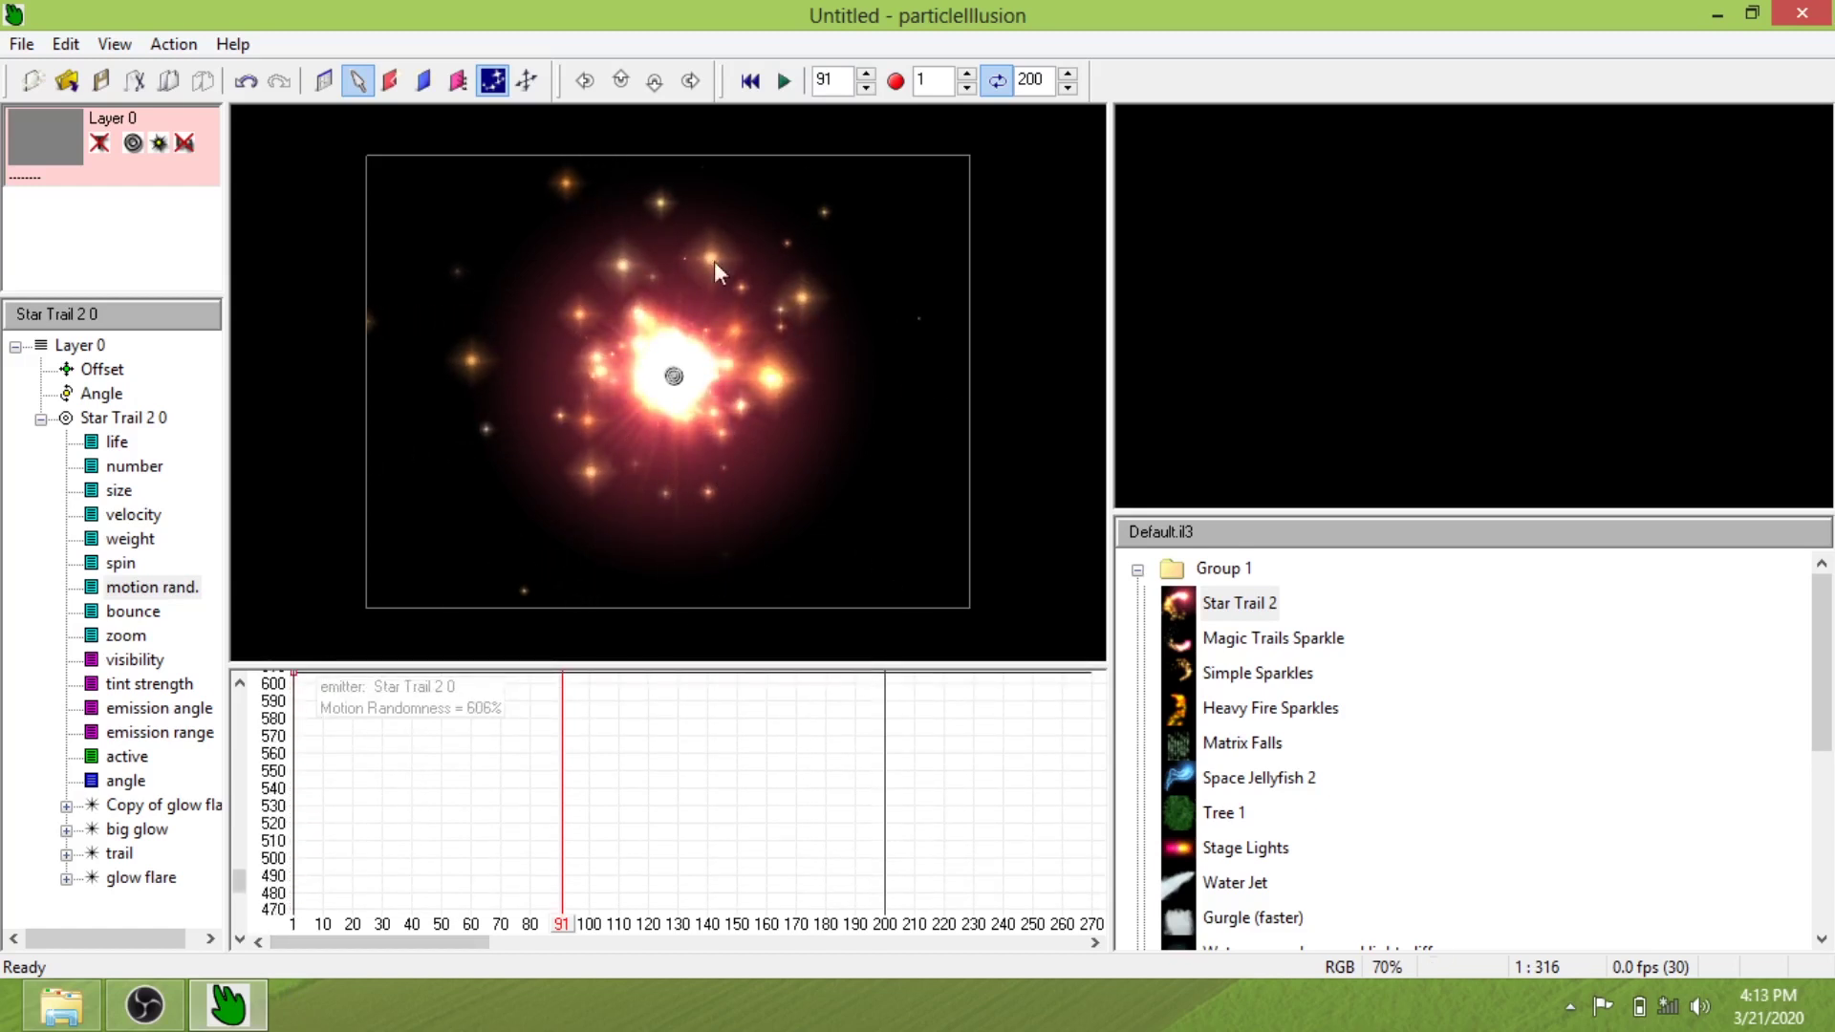
mouse_move(558, 933)
mouse_down()
mouse_move(586, 918)
mouse_move(547, 921)
mouse_up()
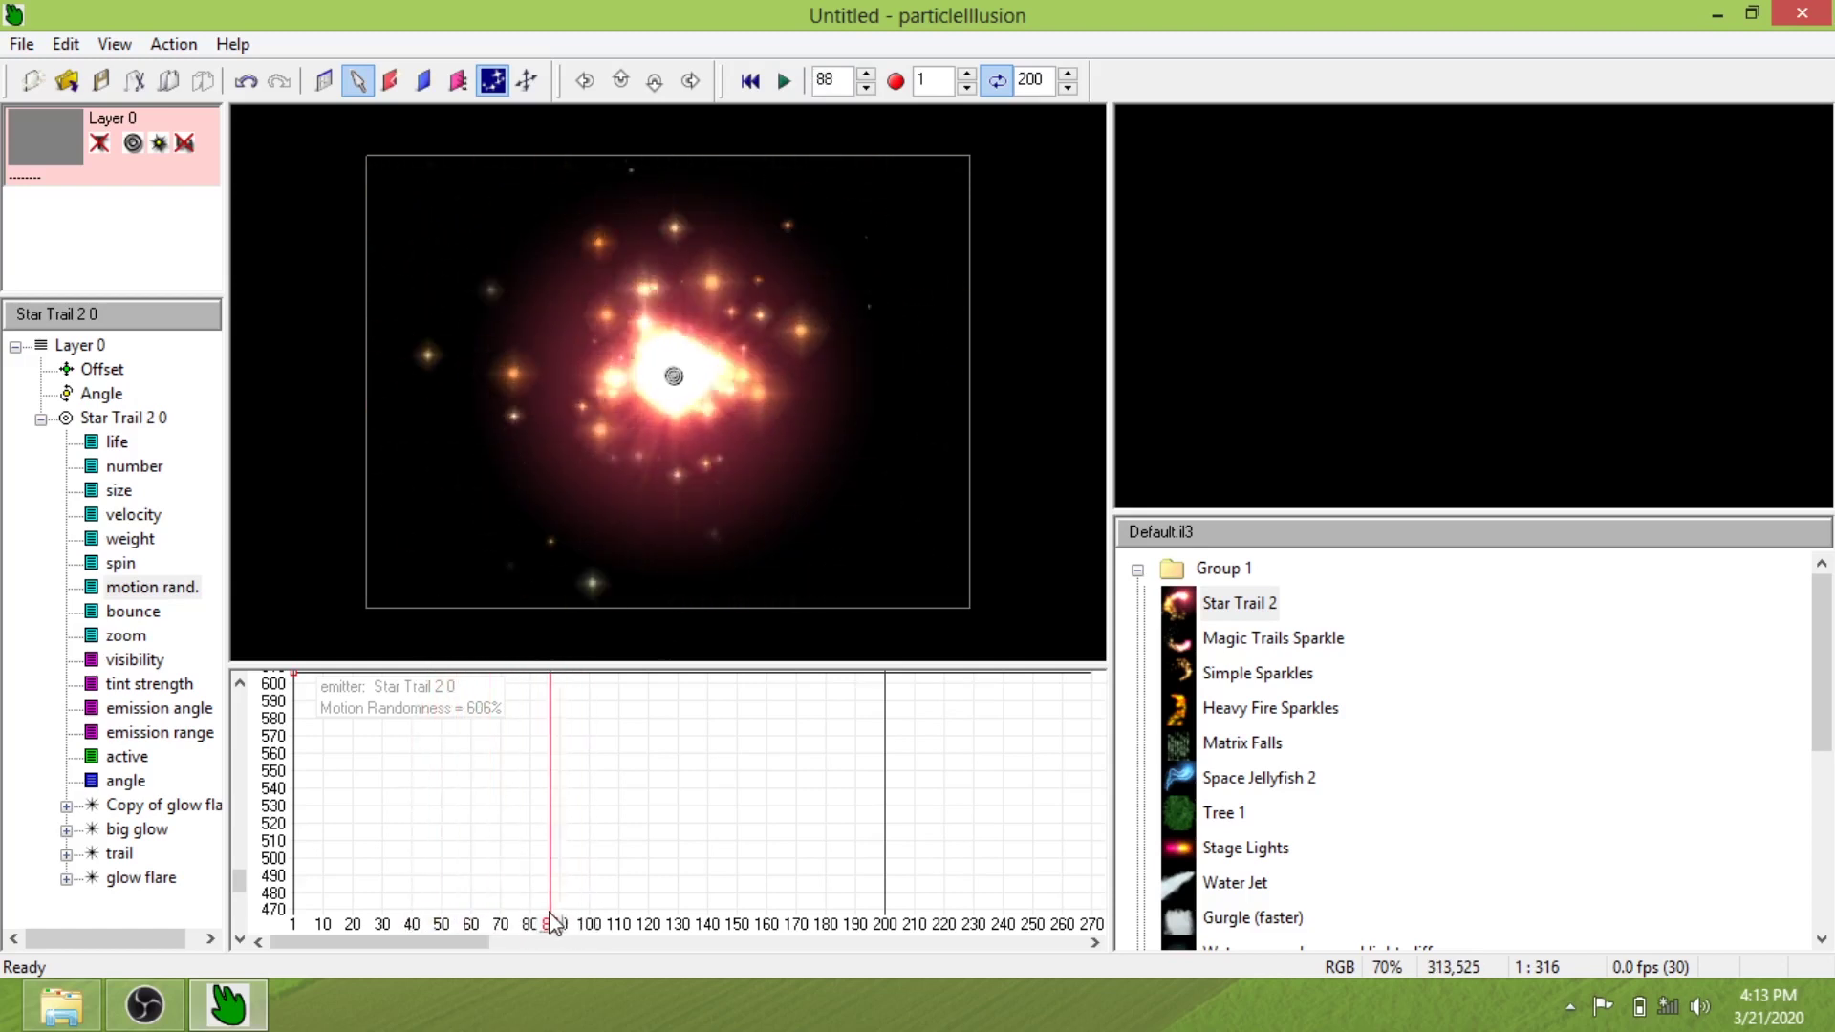
click(172, 612)
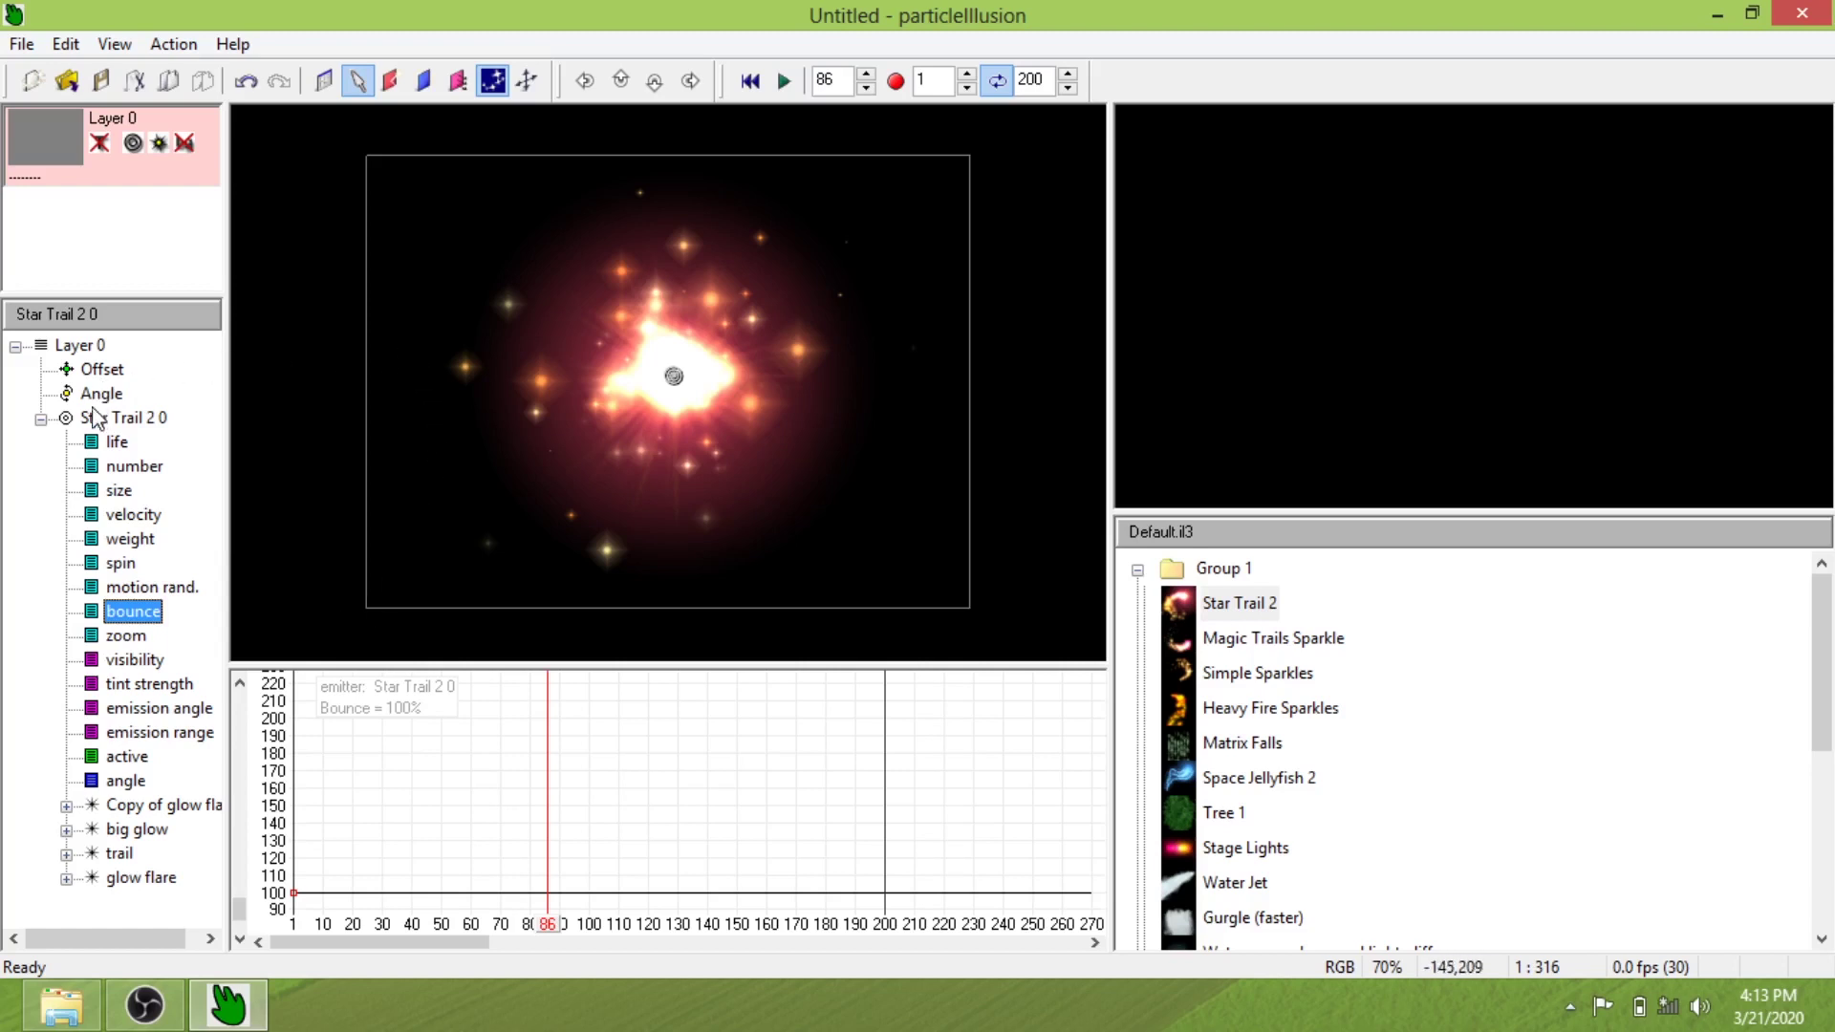
Raise Star Trail 2's bounce to a flat 123% and select Water Jet in the Default.il3 library
drag(564, 927, 487, 922)
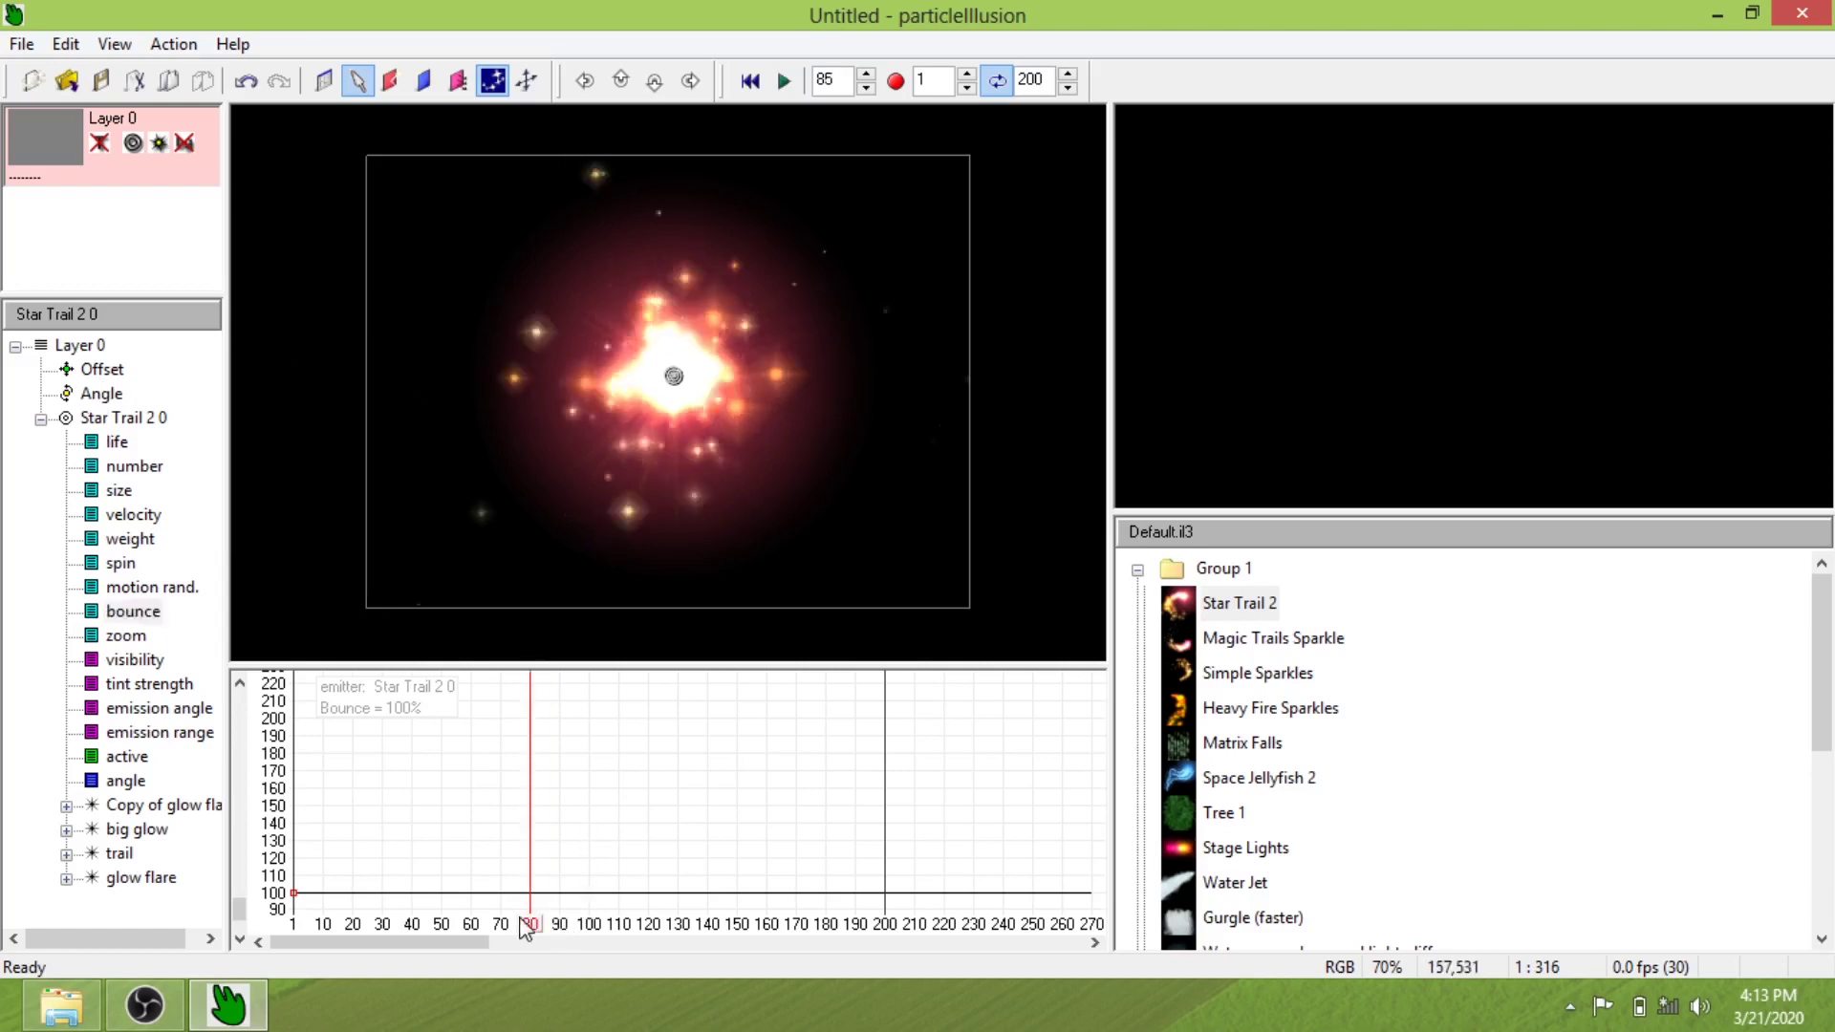
drag(295, 894, 297, 850)
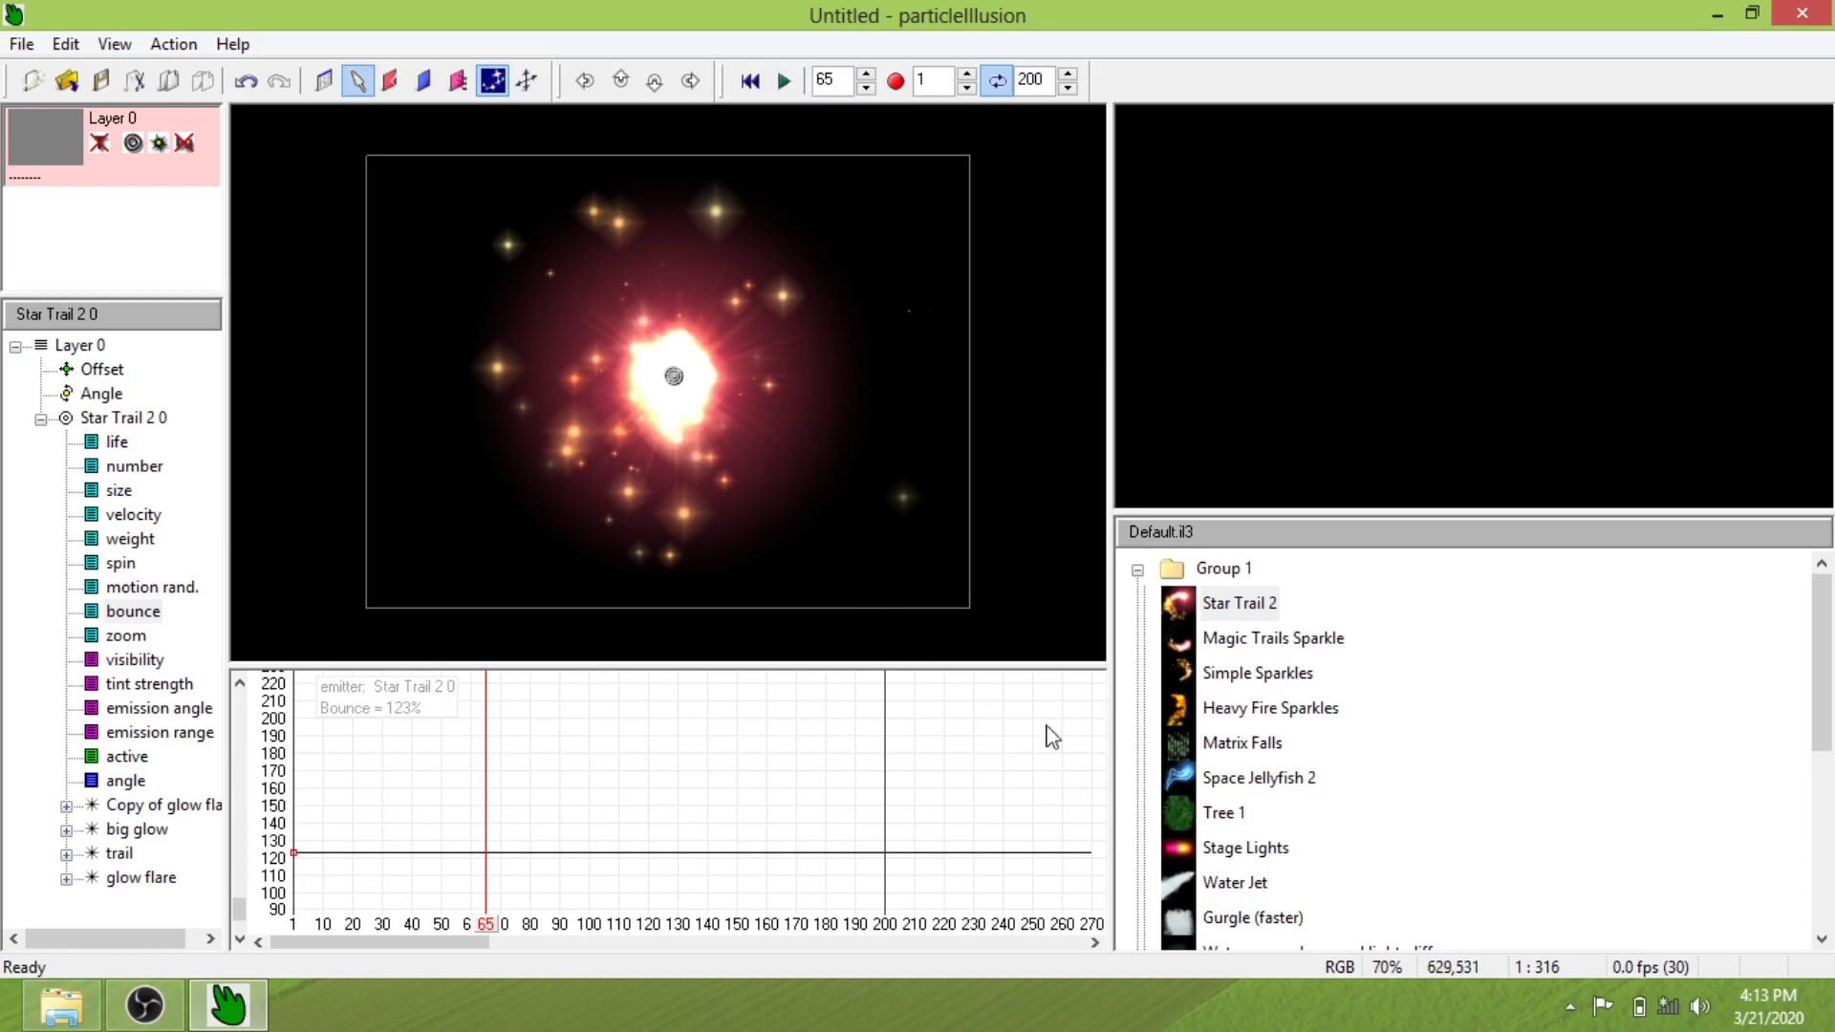
click(1195, 894)
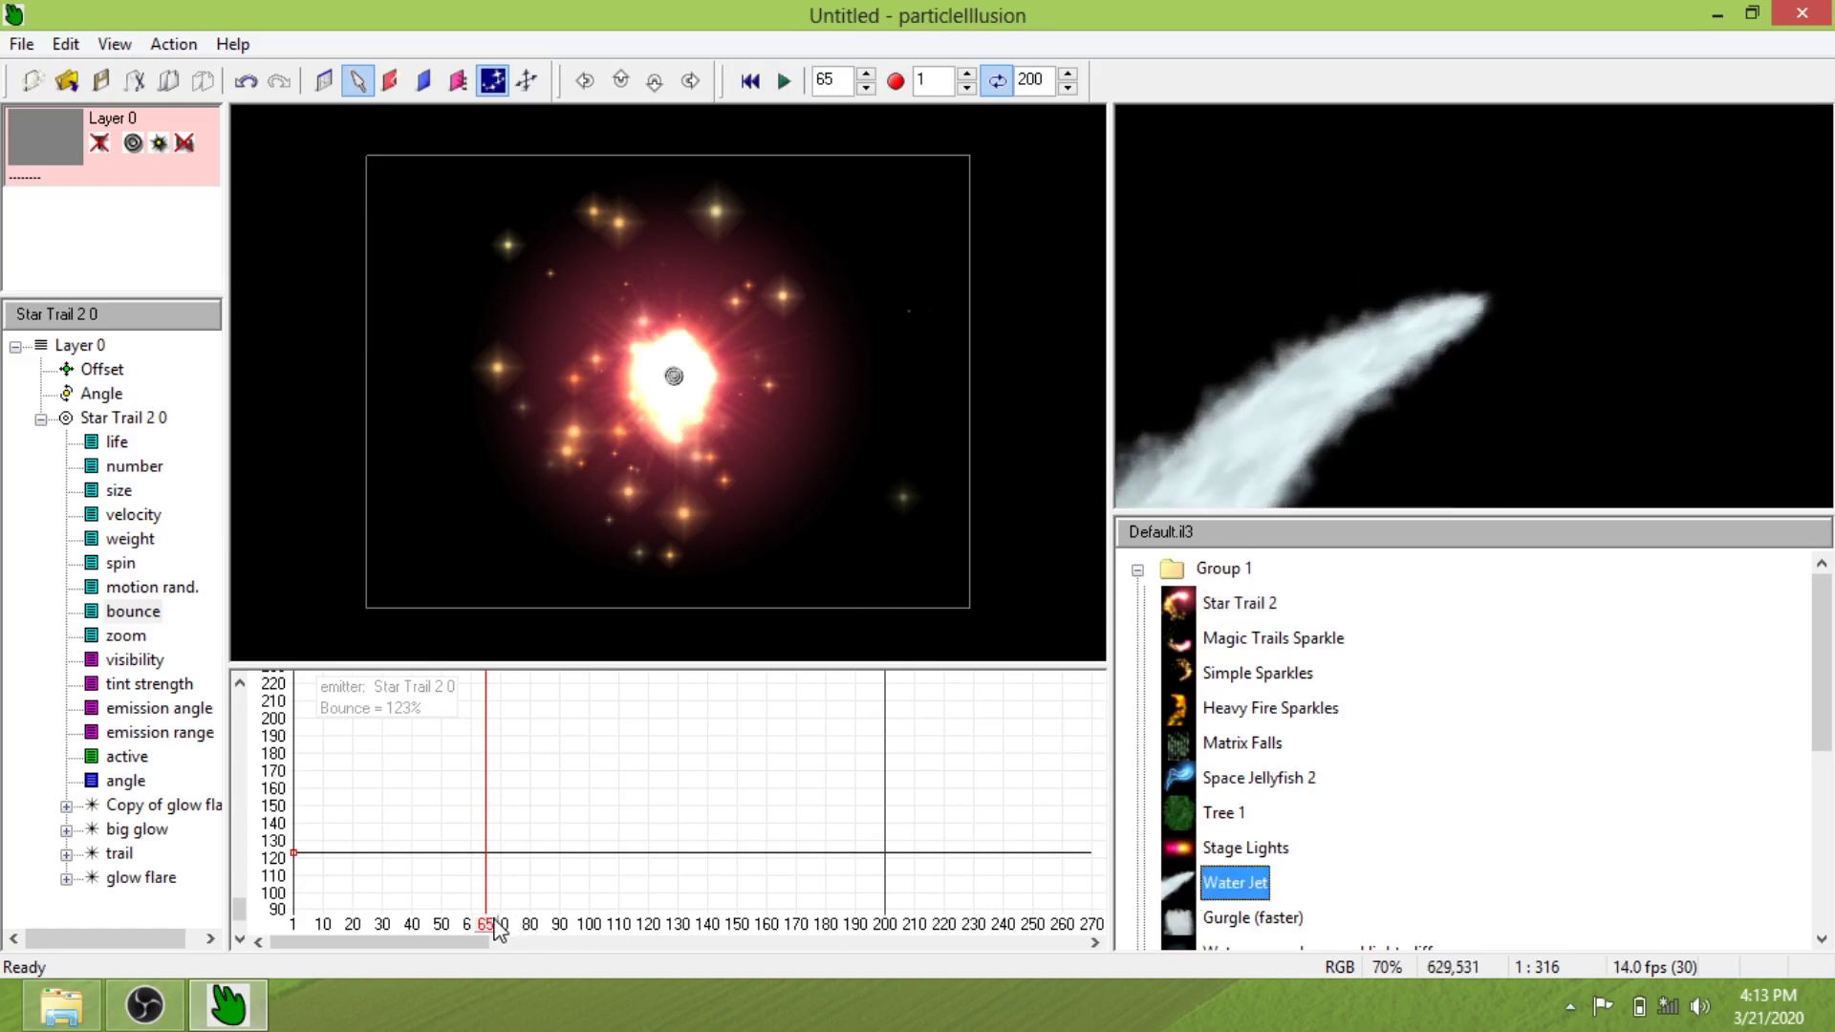
Place a Water Jet emitter at the stage's top-right corner at frame 1 and delete Star Trail 2 0
click(325, 925)
drag(325, 935, 294, 926)
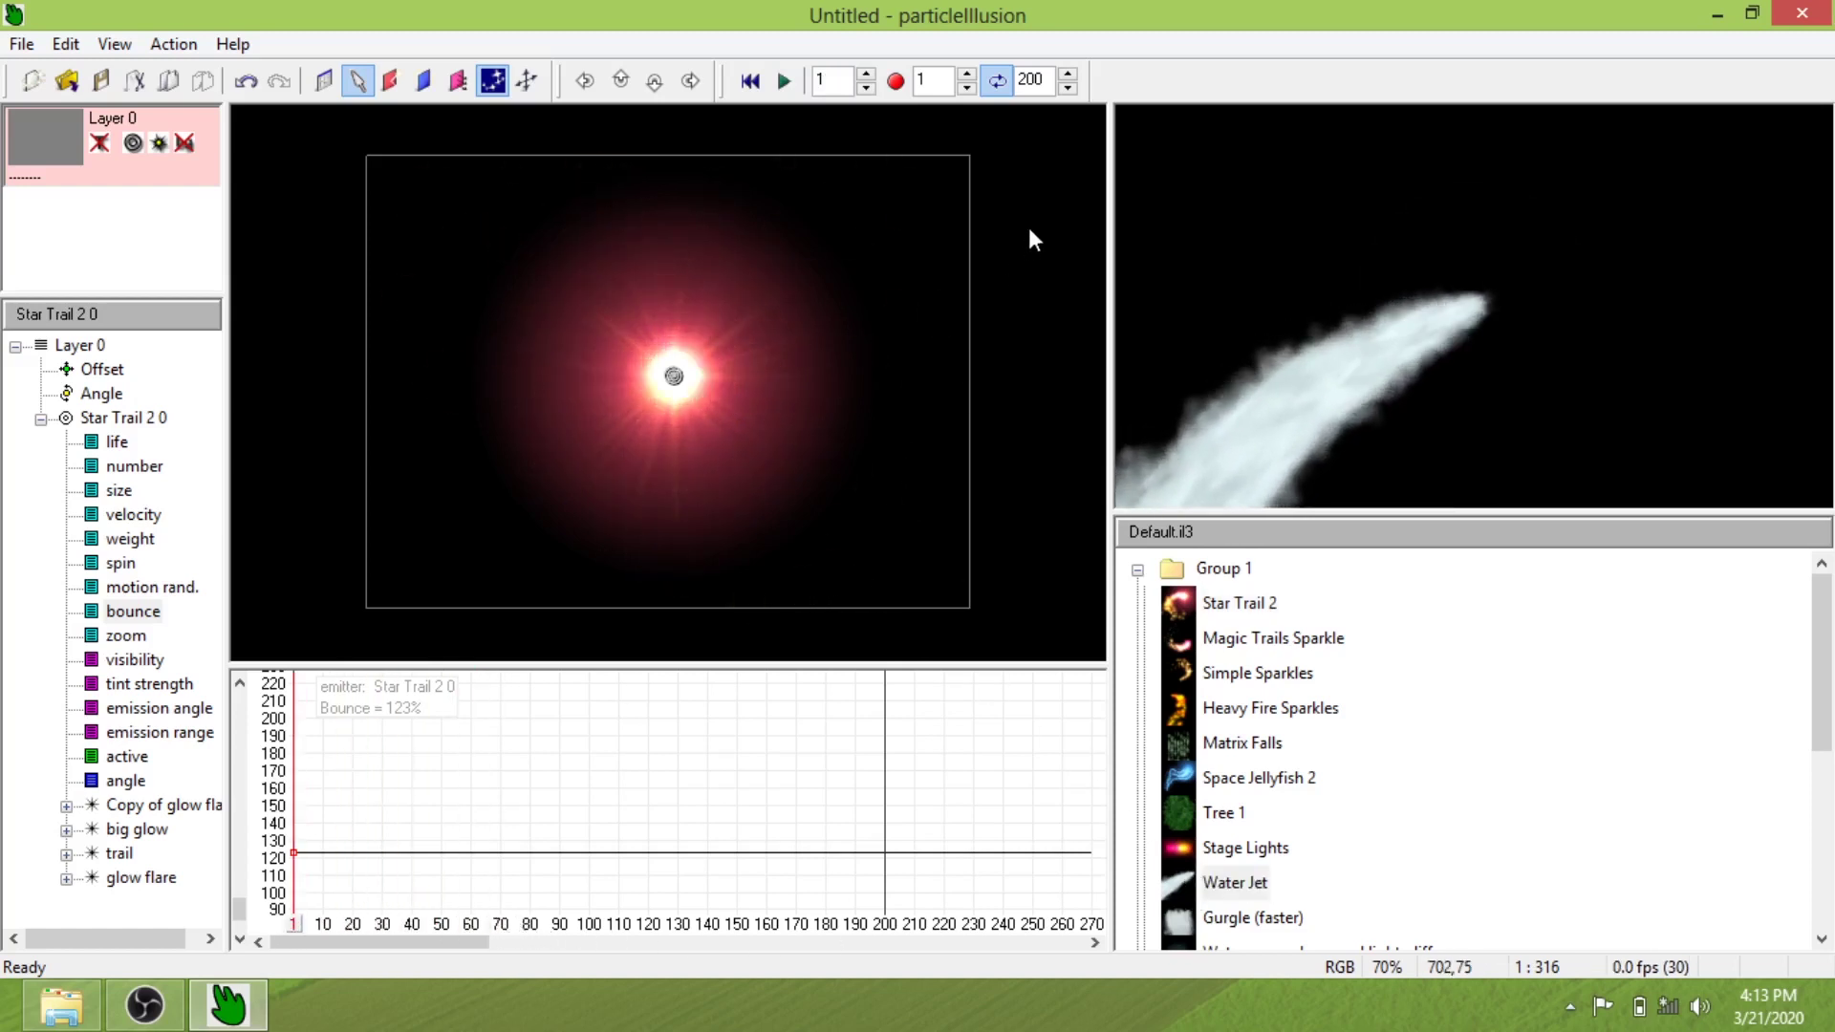
click(1002, 146)
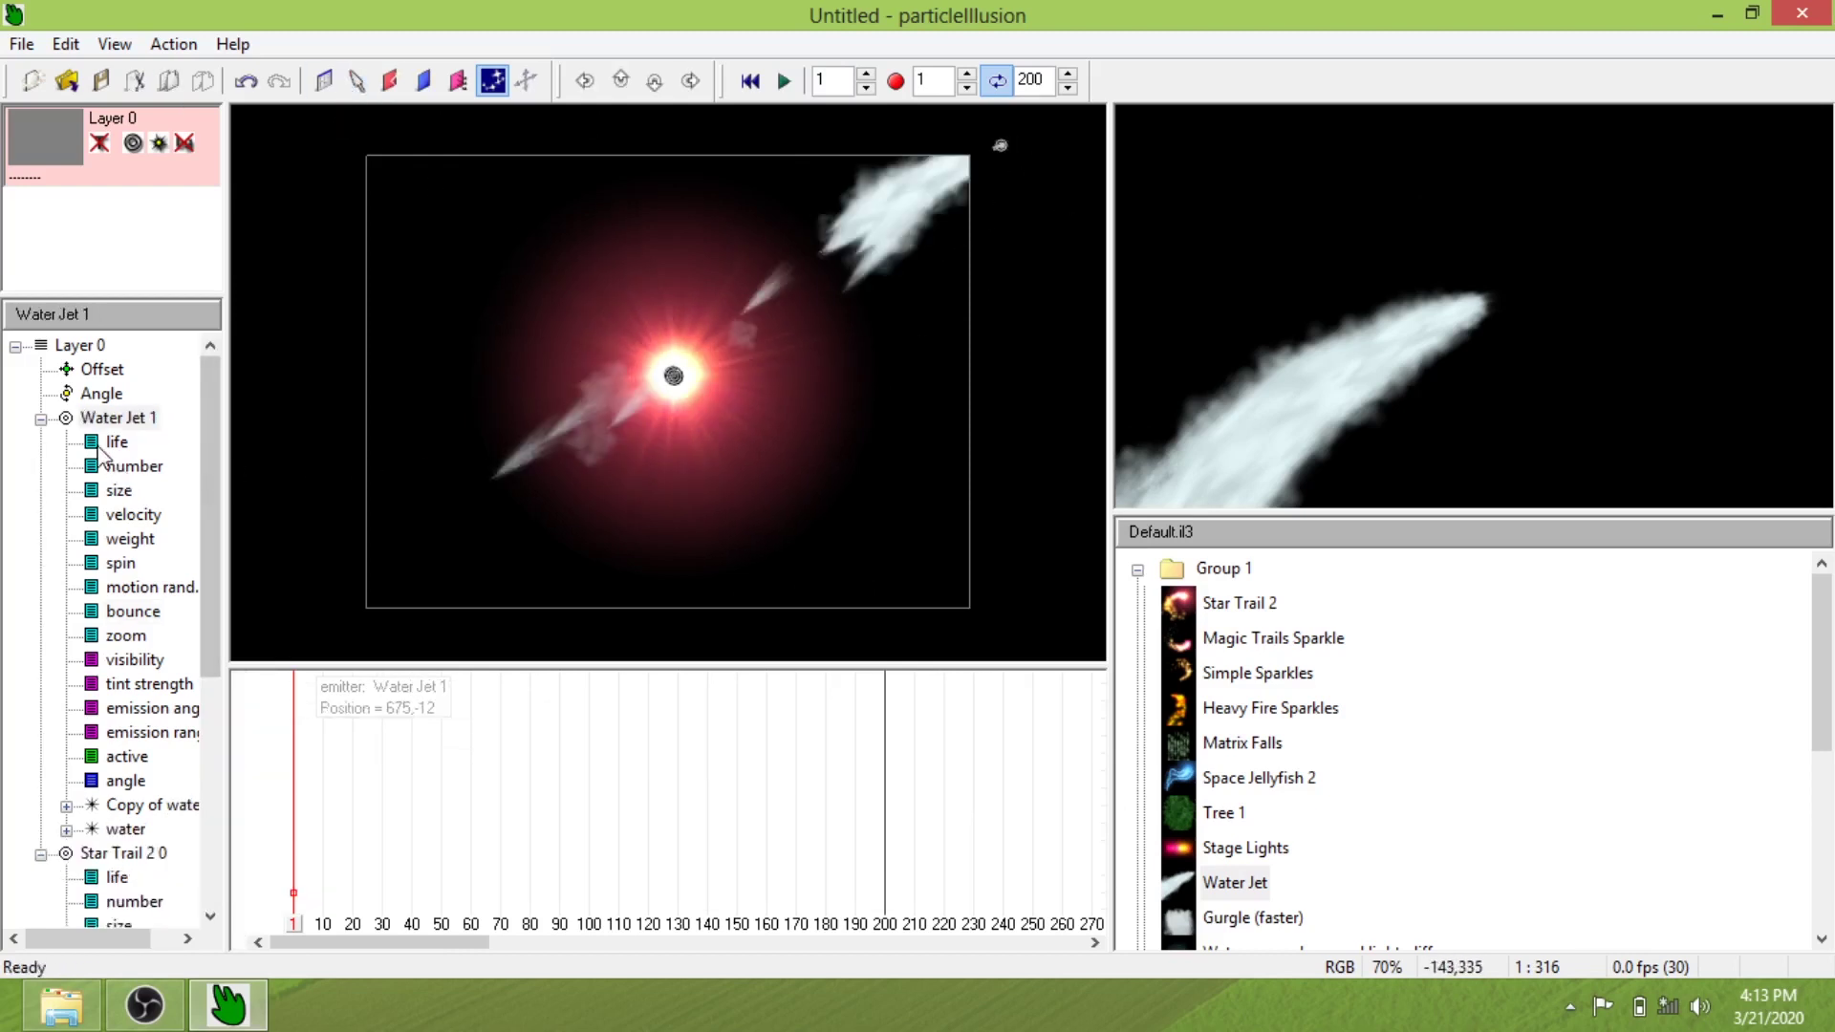
click(122, 853)
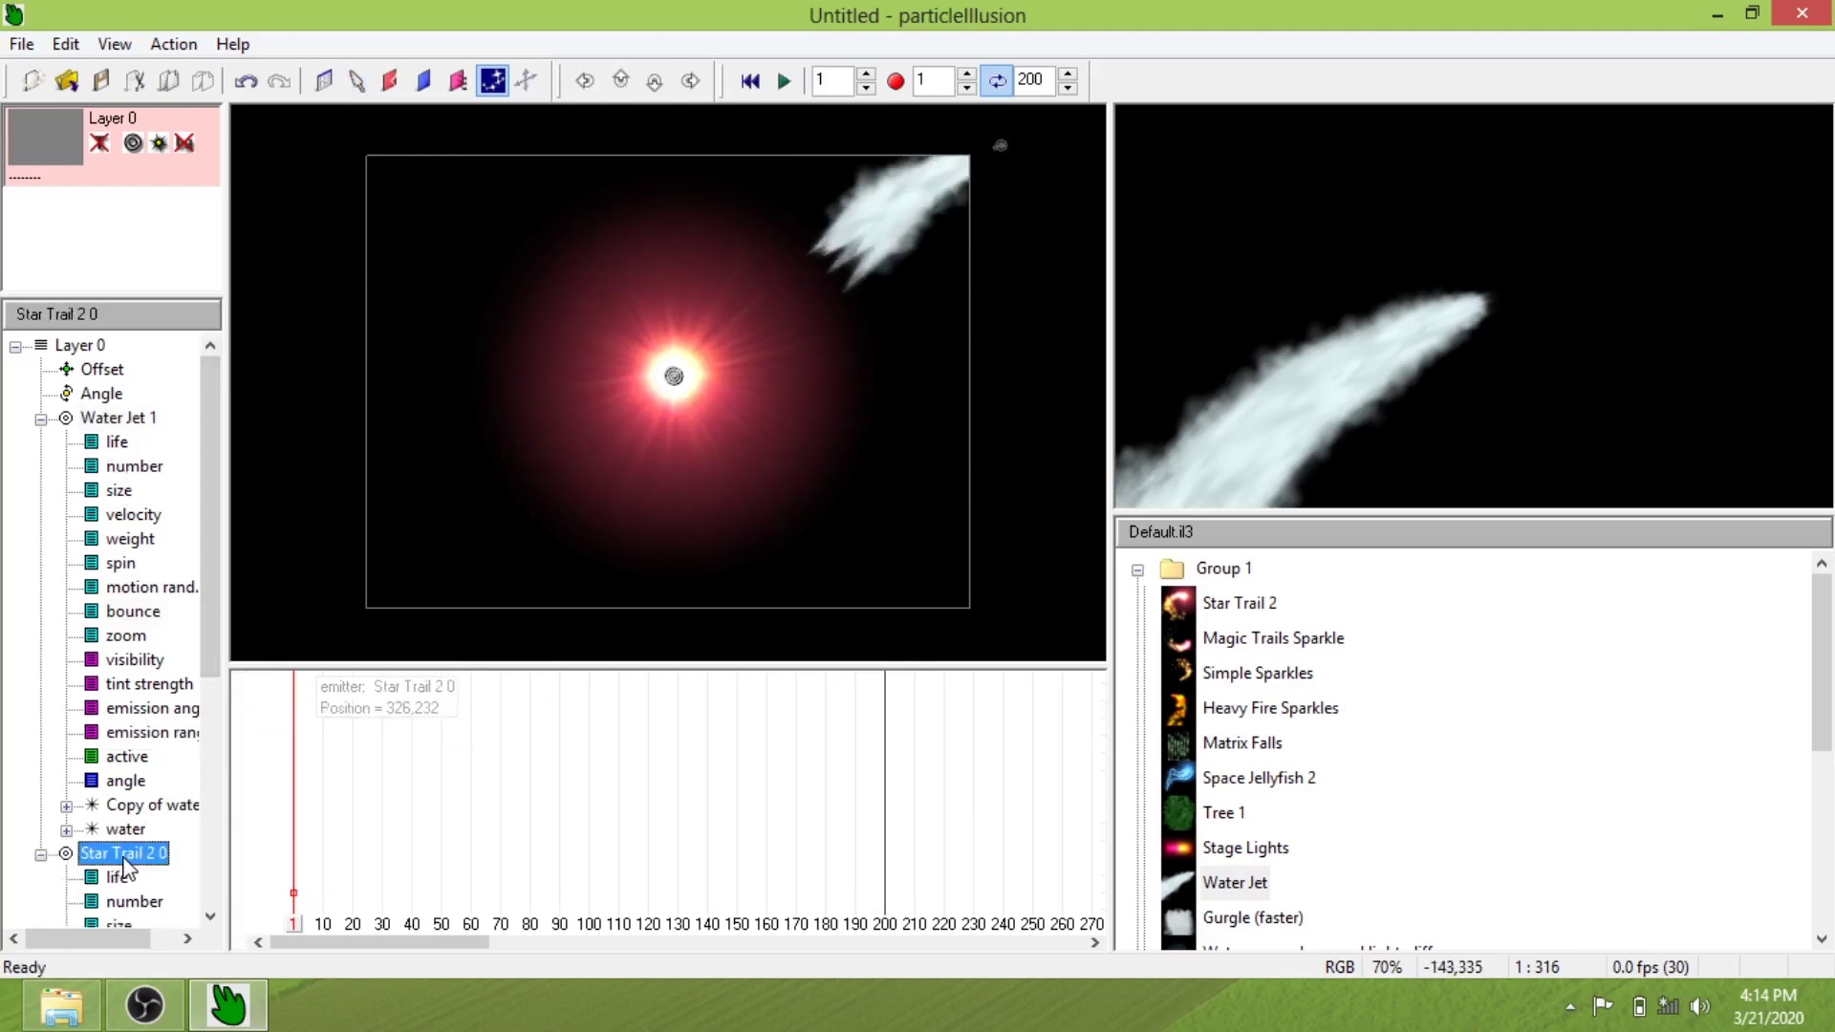
key(Delete)
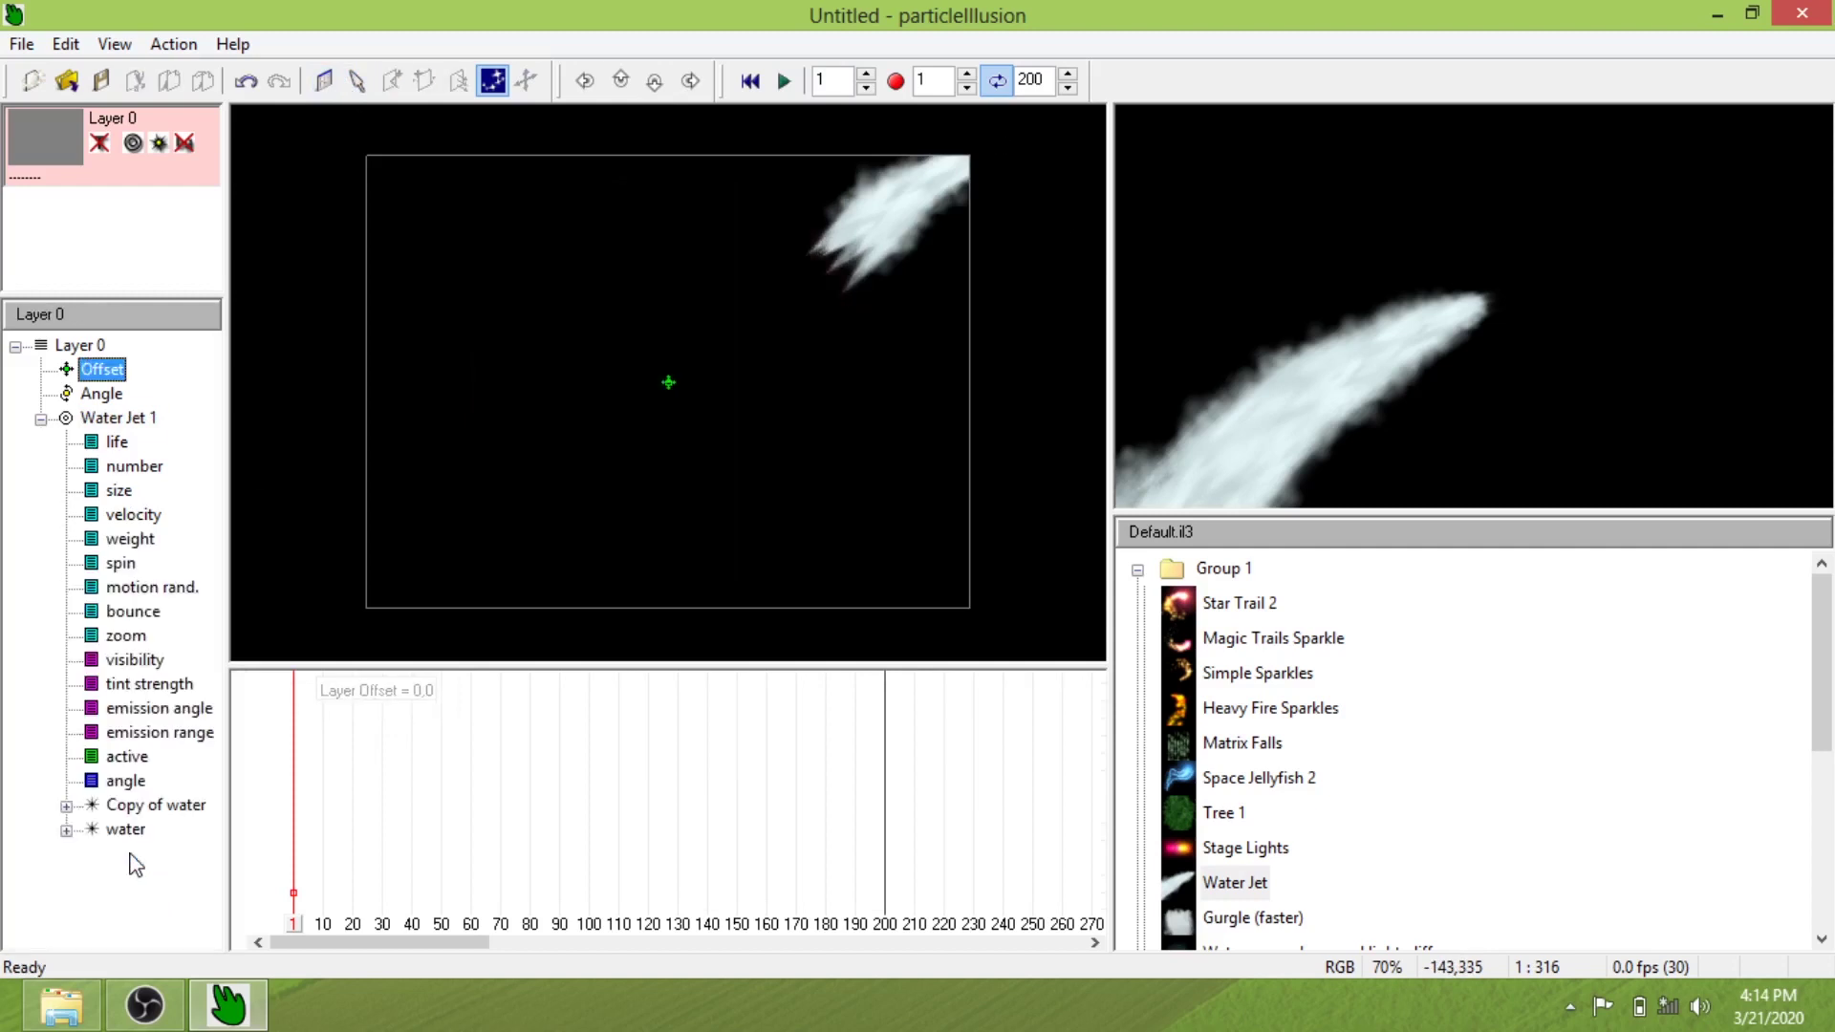
Preview Water Jet 1, bring up its bounce graph at 100%, then stop and rewind to frame 1
click(782, 81)
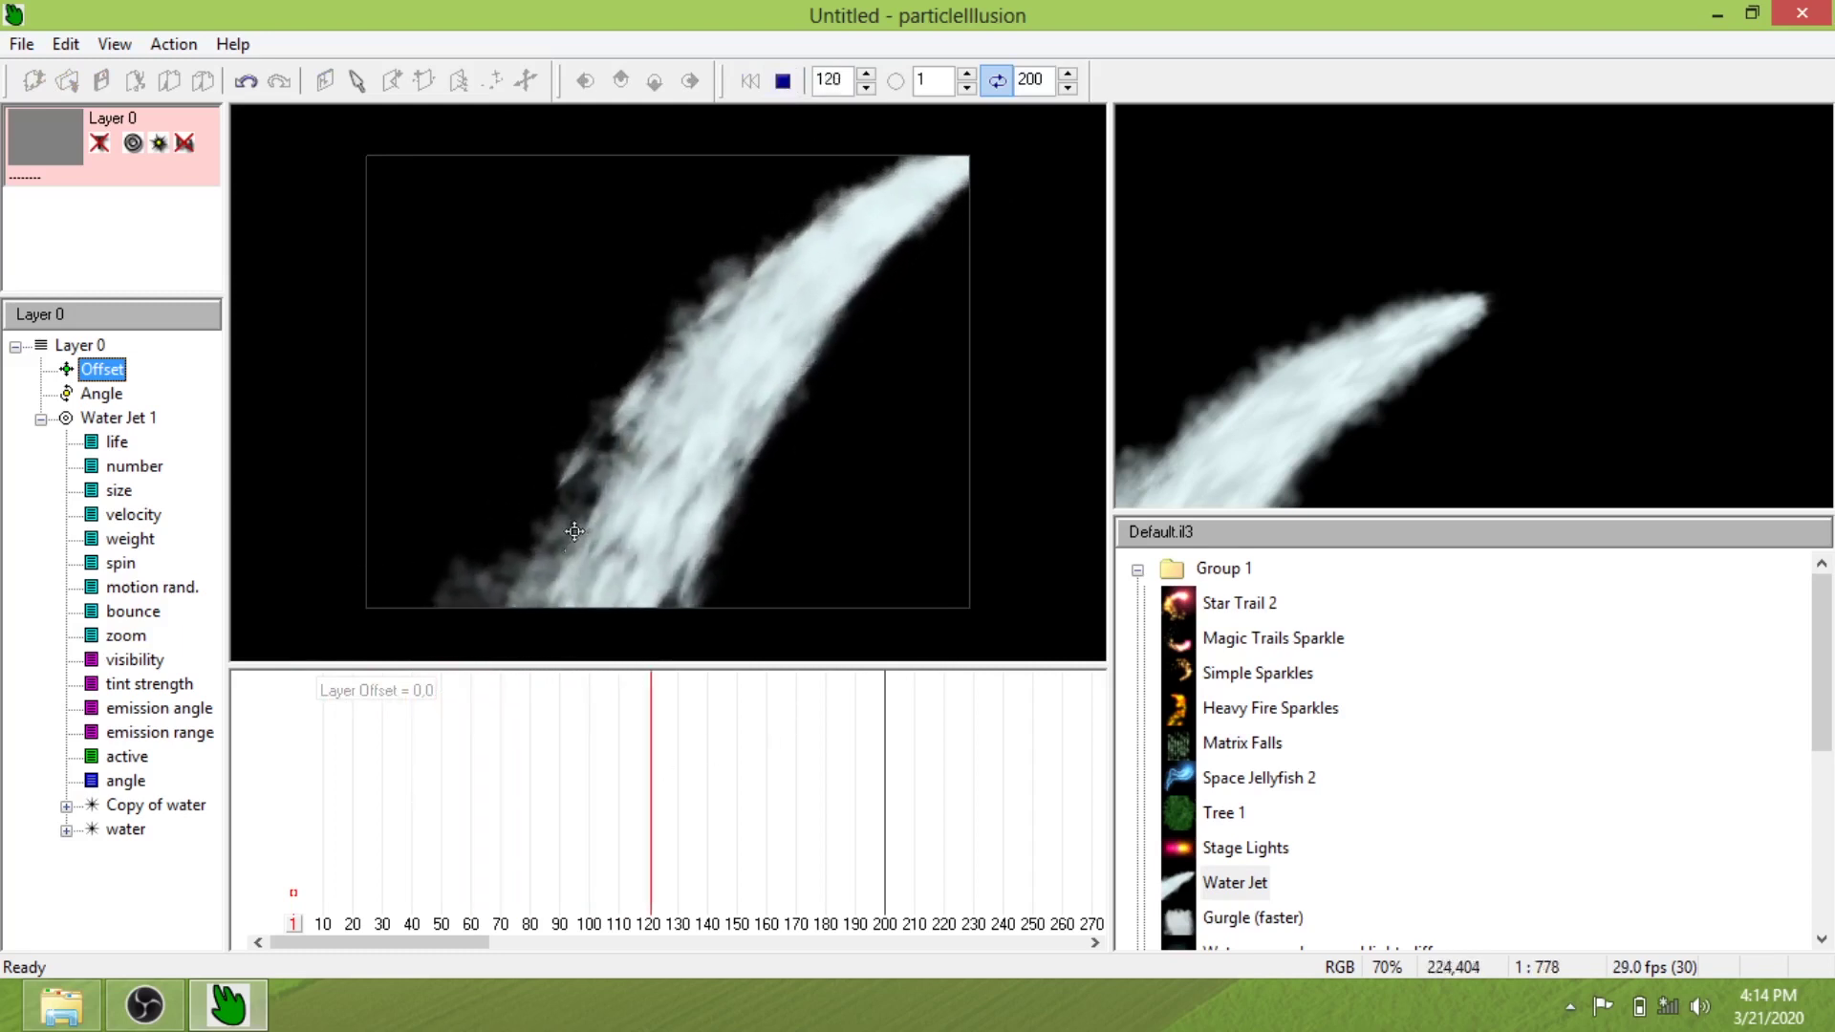
click(139, 617)
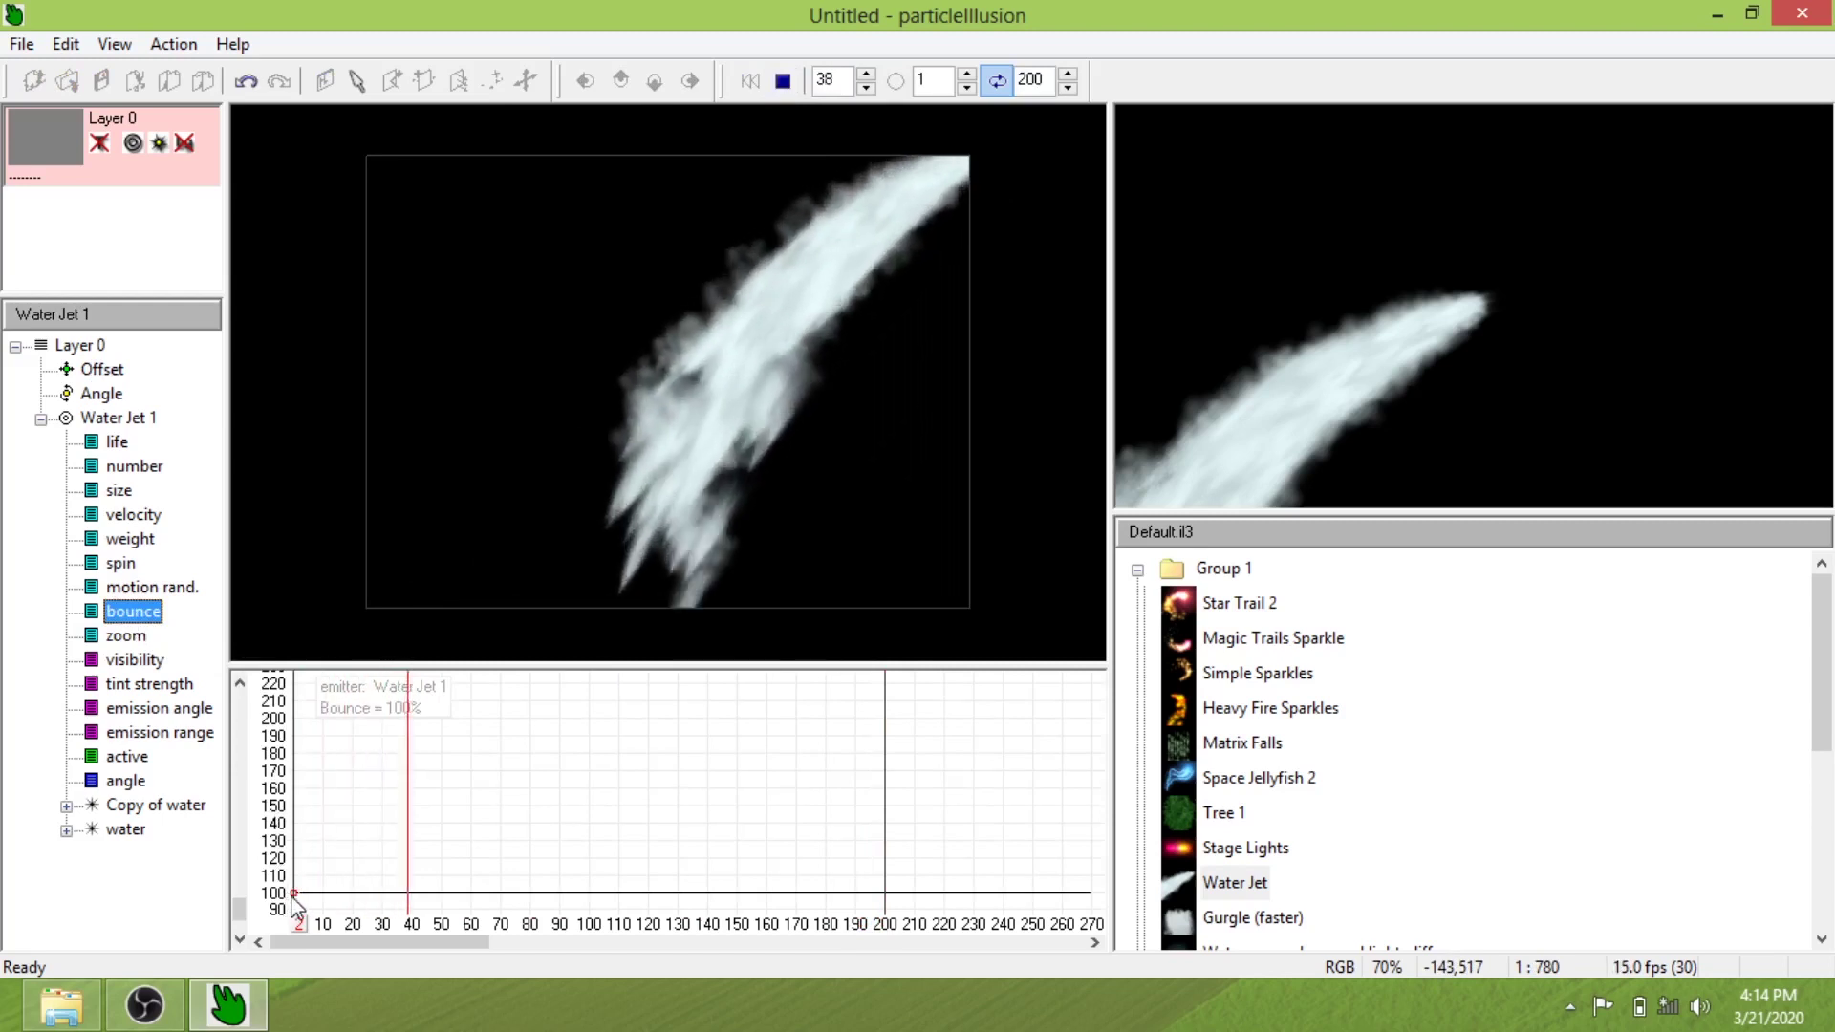
mouse_move(293, 893)
mouse_down()
mouse_move(292, 834)
mouse_move(293, 893)
mouse_up()
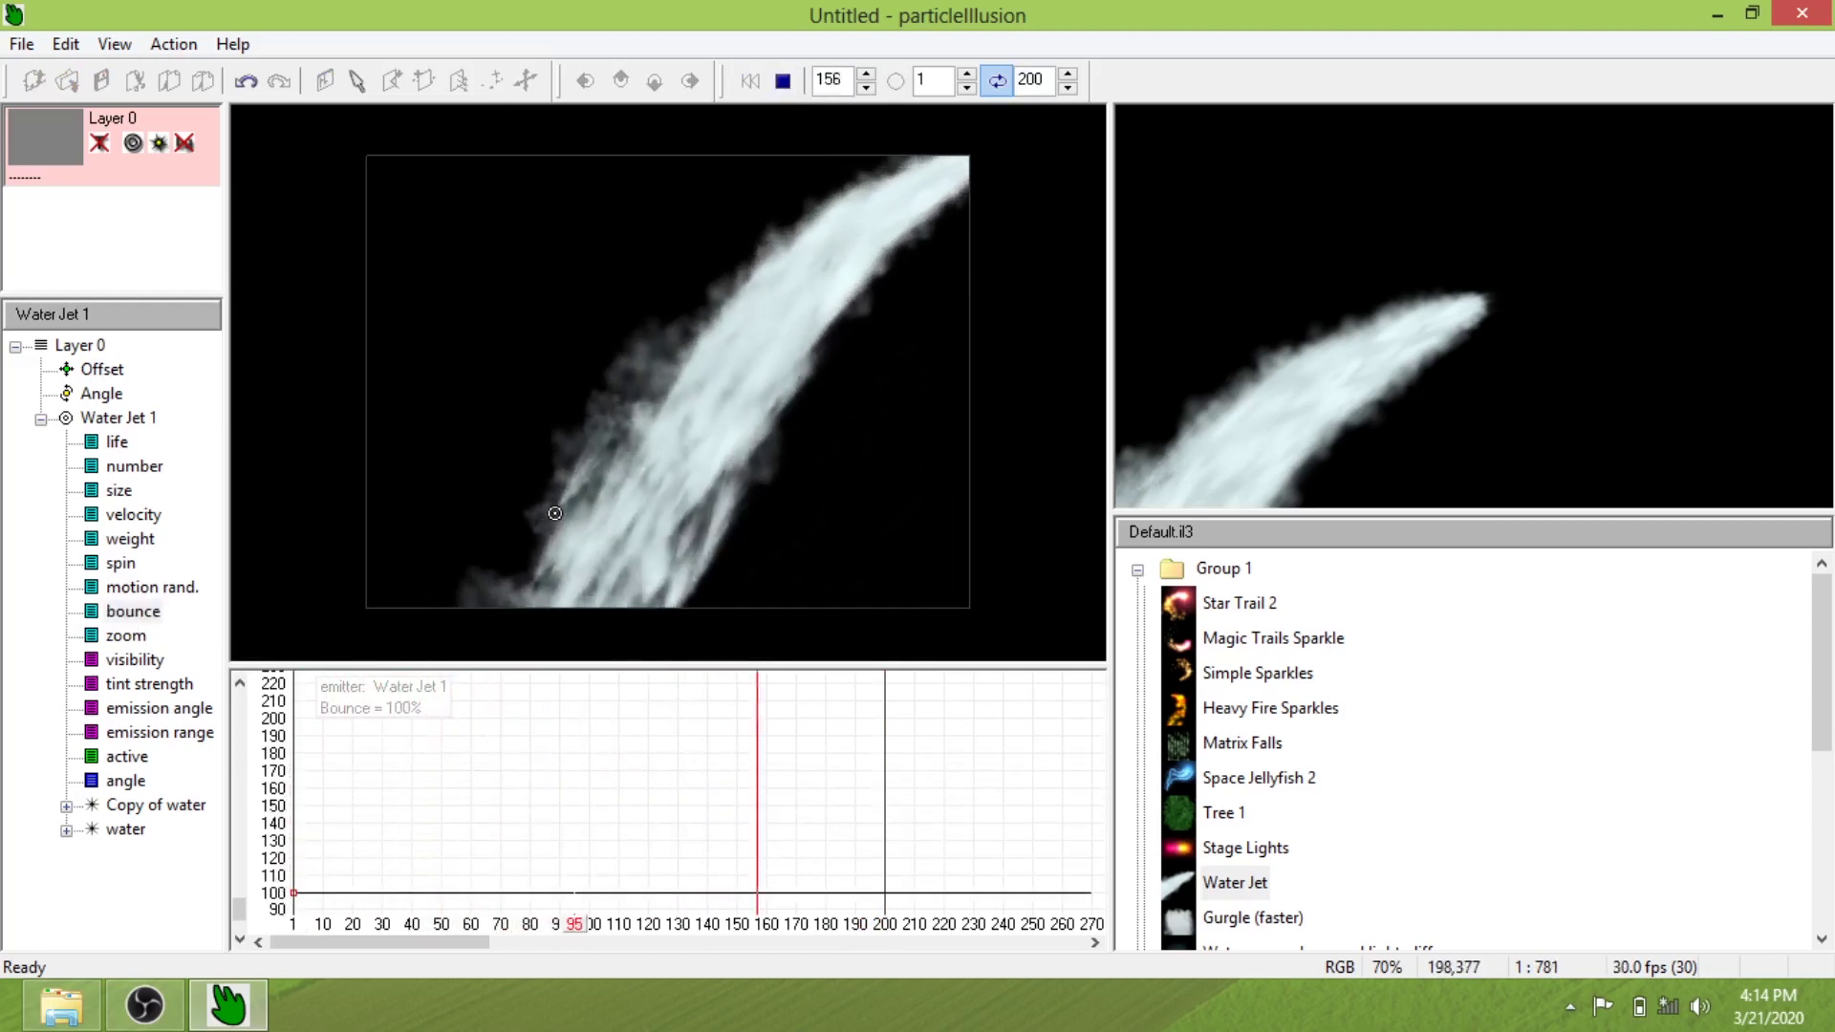
click(784, 84)
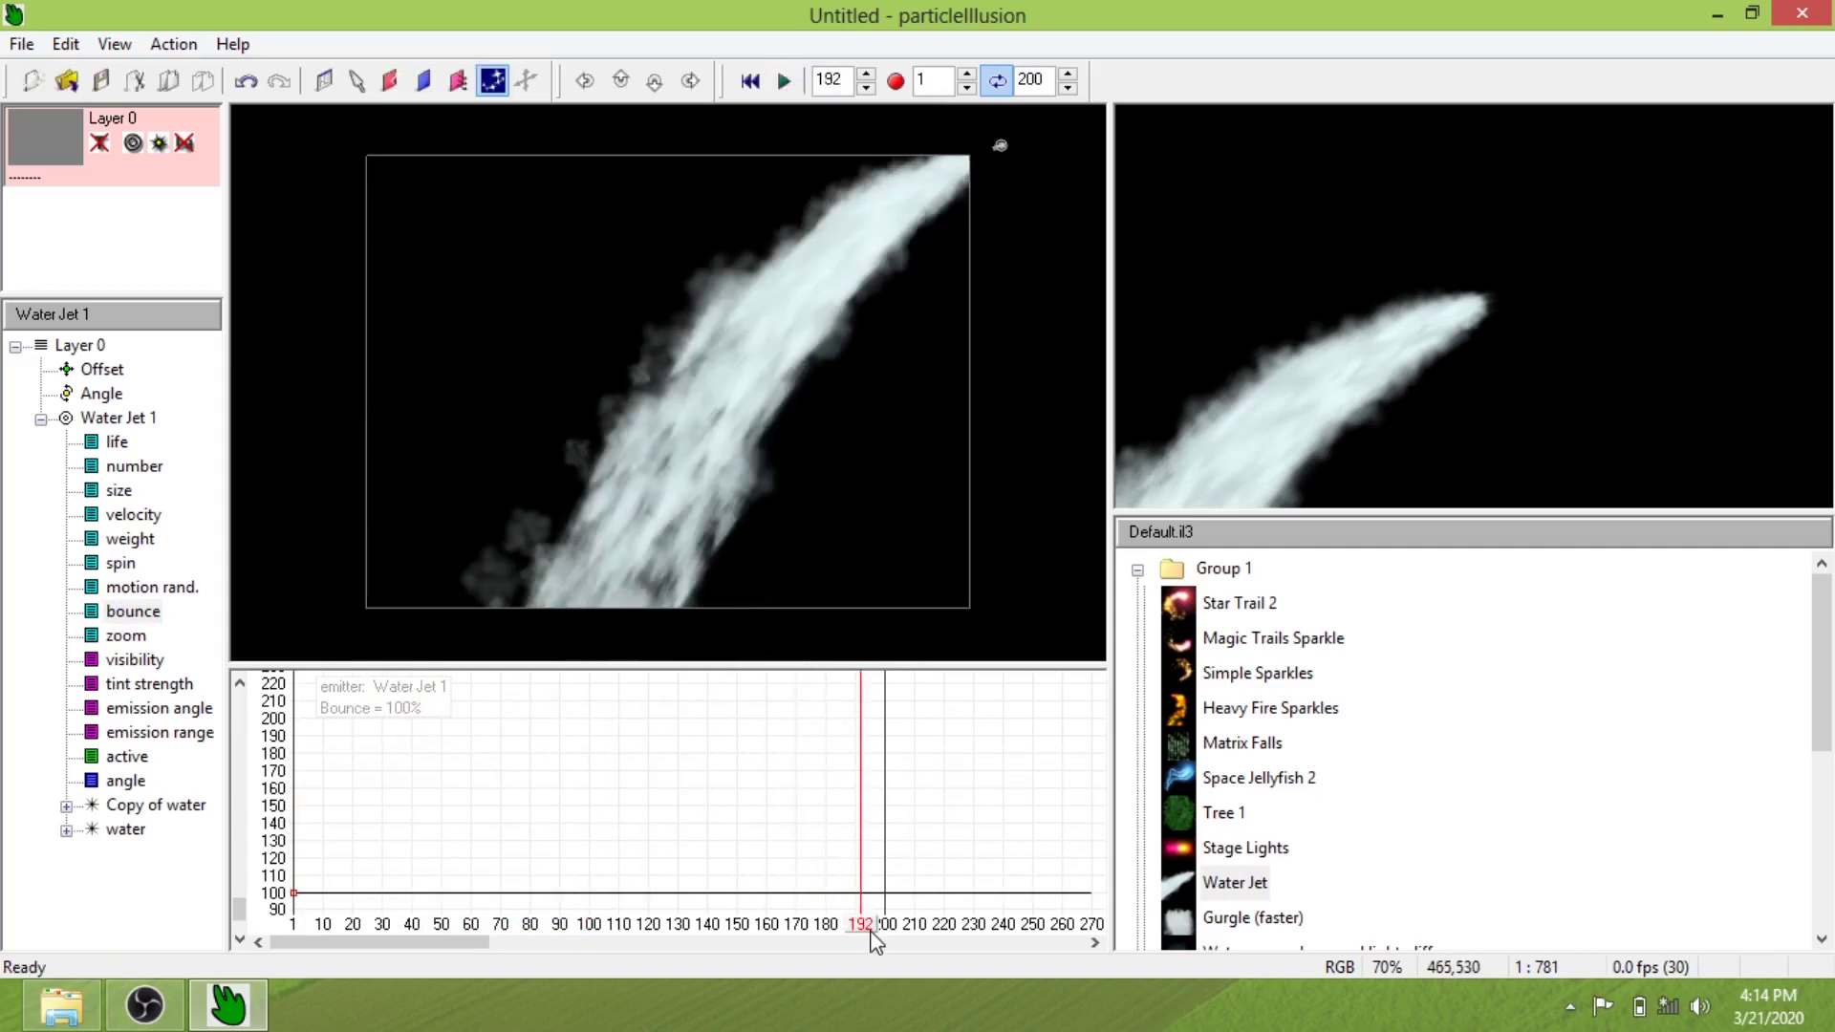
drag(875, 942, 297, 912)
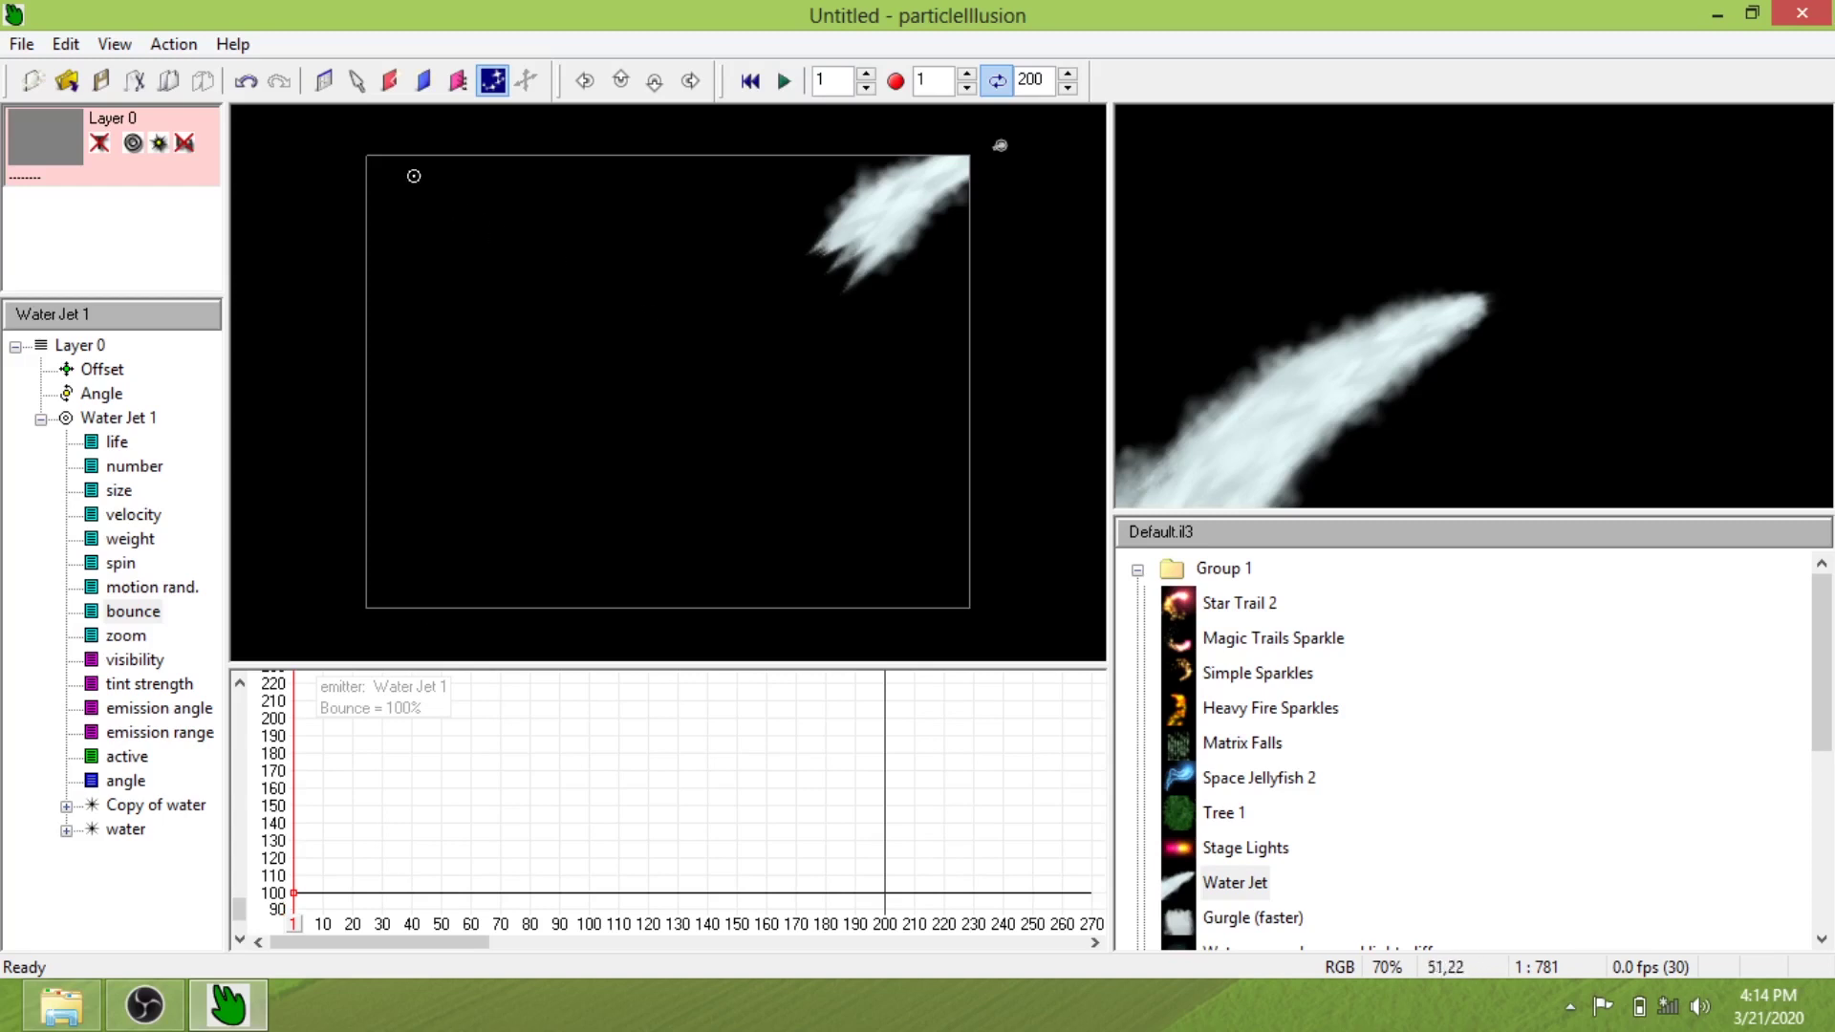
Draw a horizontal deflector across the stage and move it into Water Jet 1's spray path
click(391, 85)
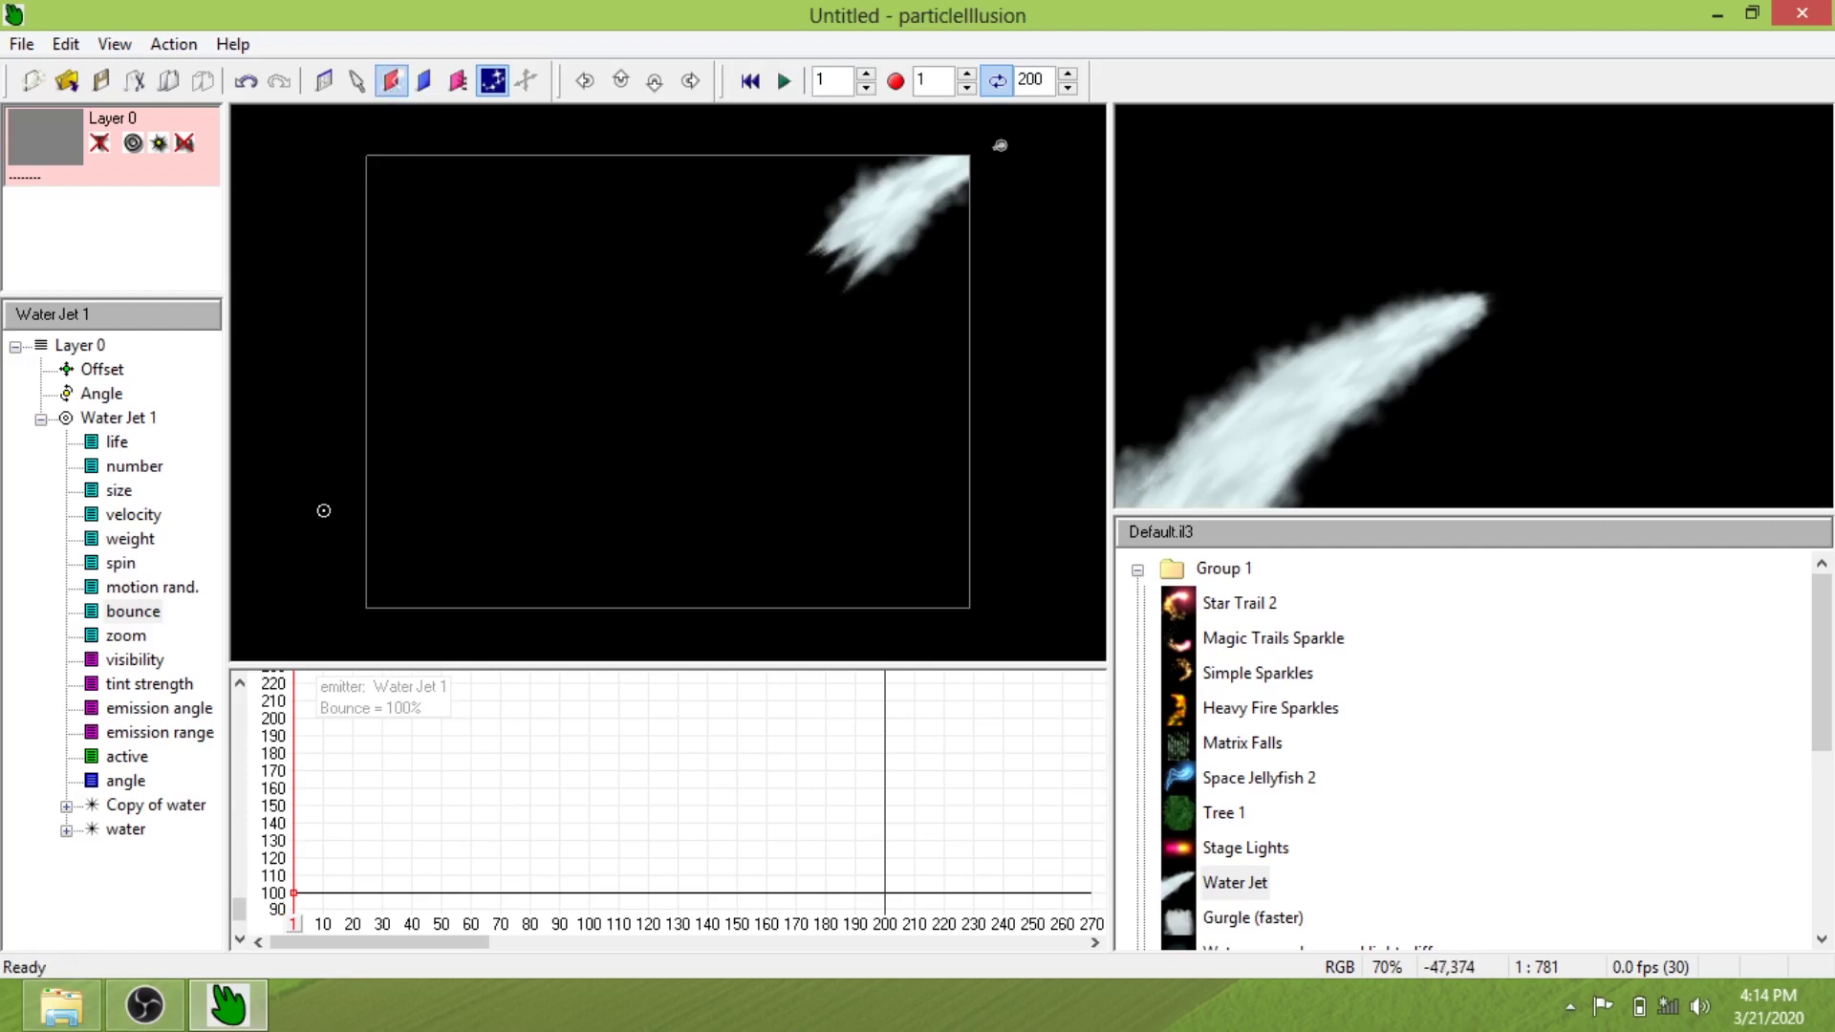
drag(323, 510, 1021, 510)
click(783, 81)
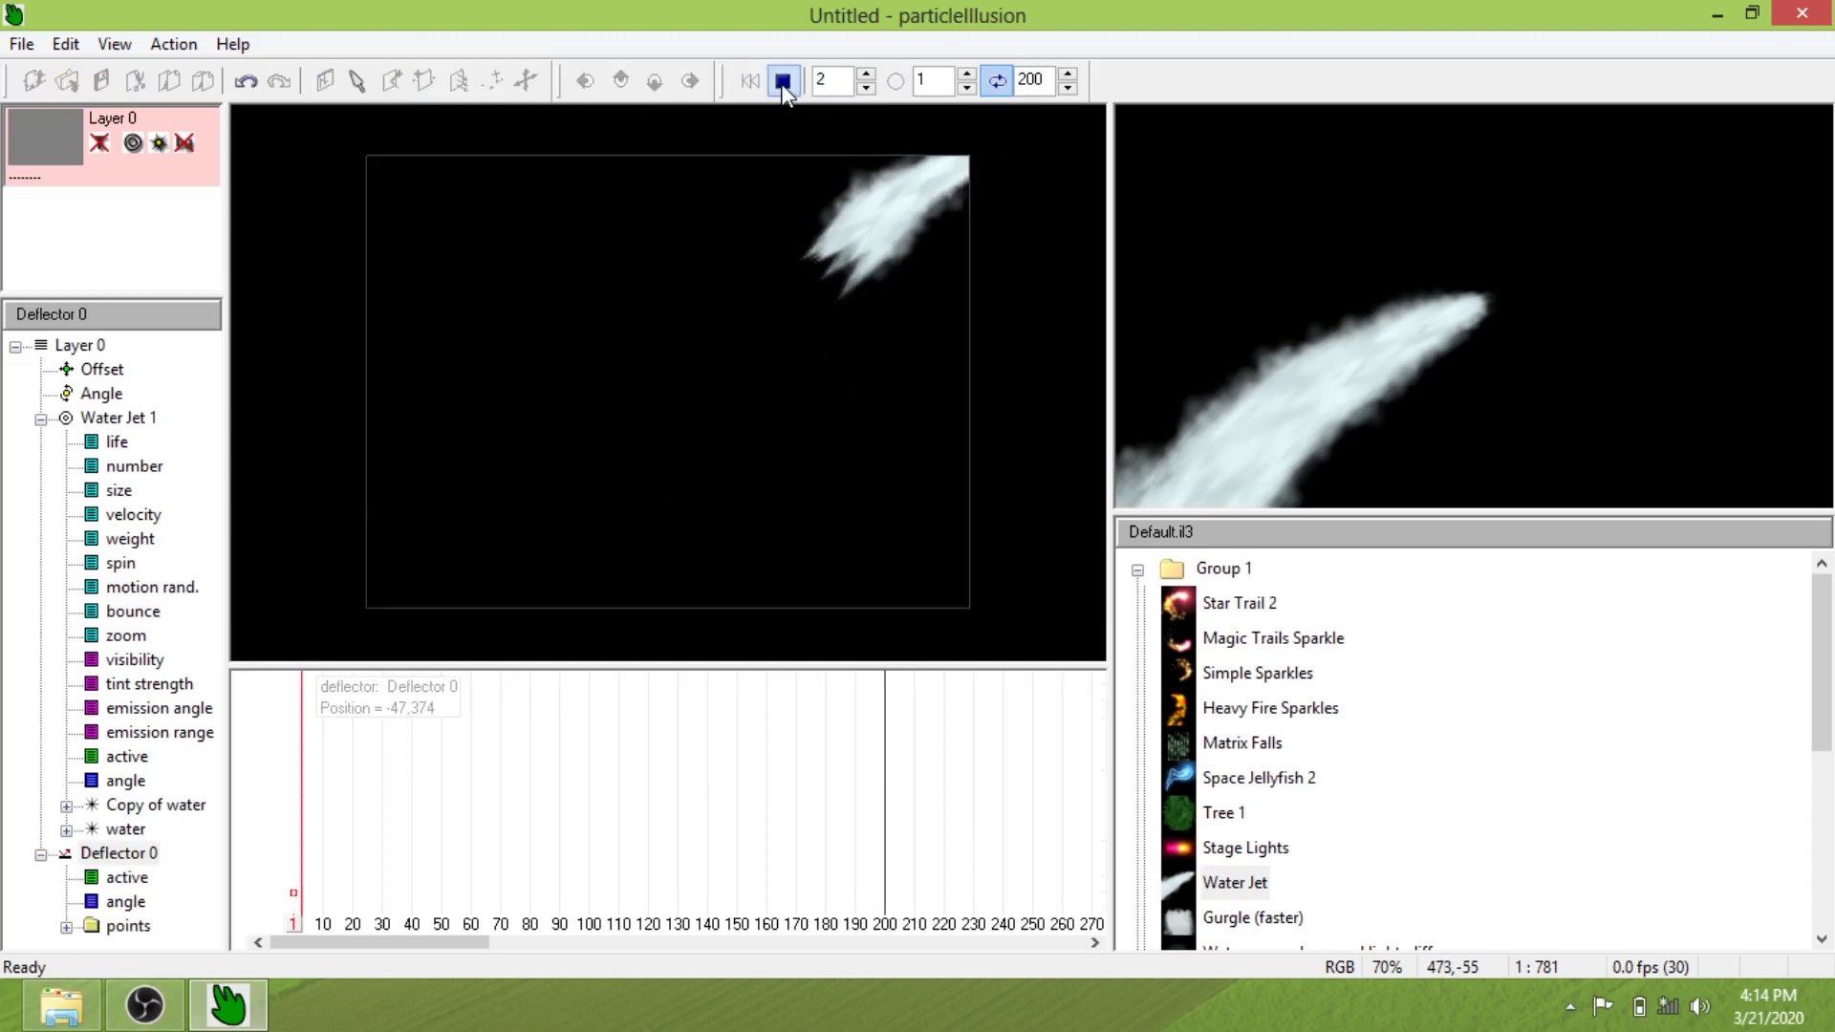
drag(963, 209, 580, 547)
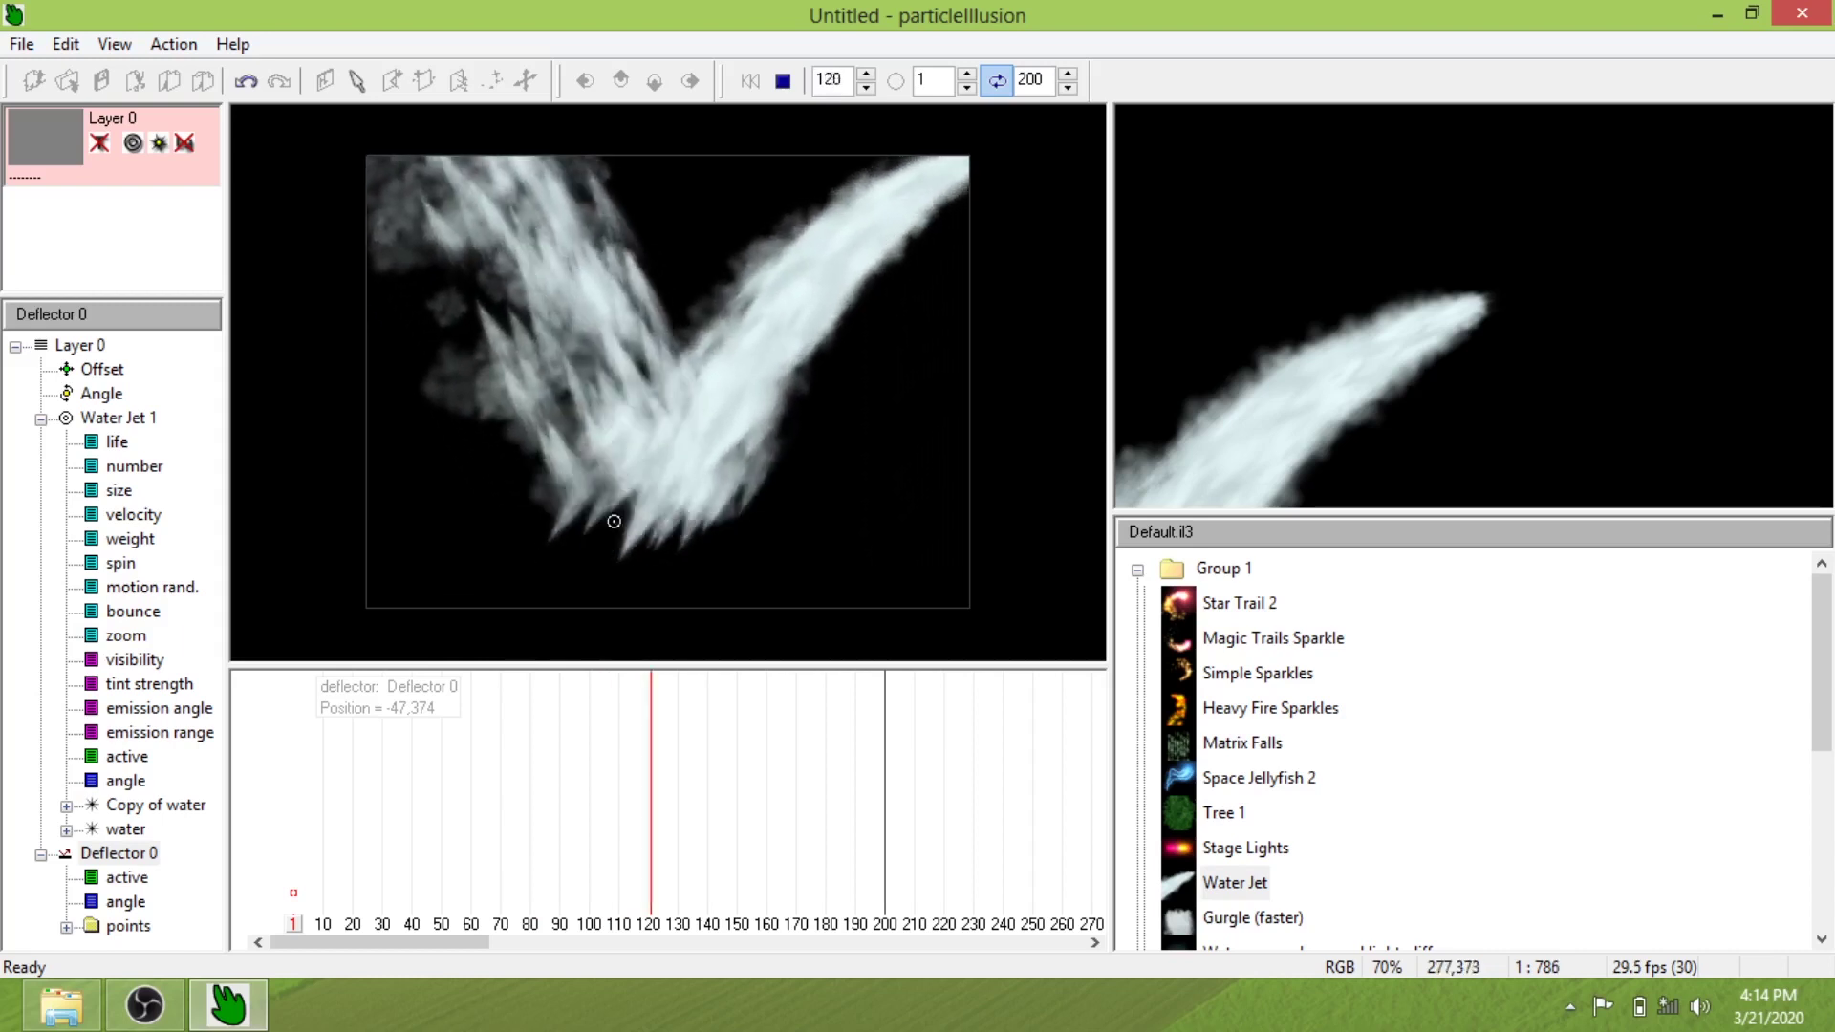
mouse_move(580, 548)
mouse_down()
mouse_move(409, 545)
mouse_move(983, 541)
mouse_move(478, 553)
mouse_up()
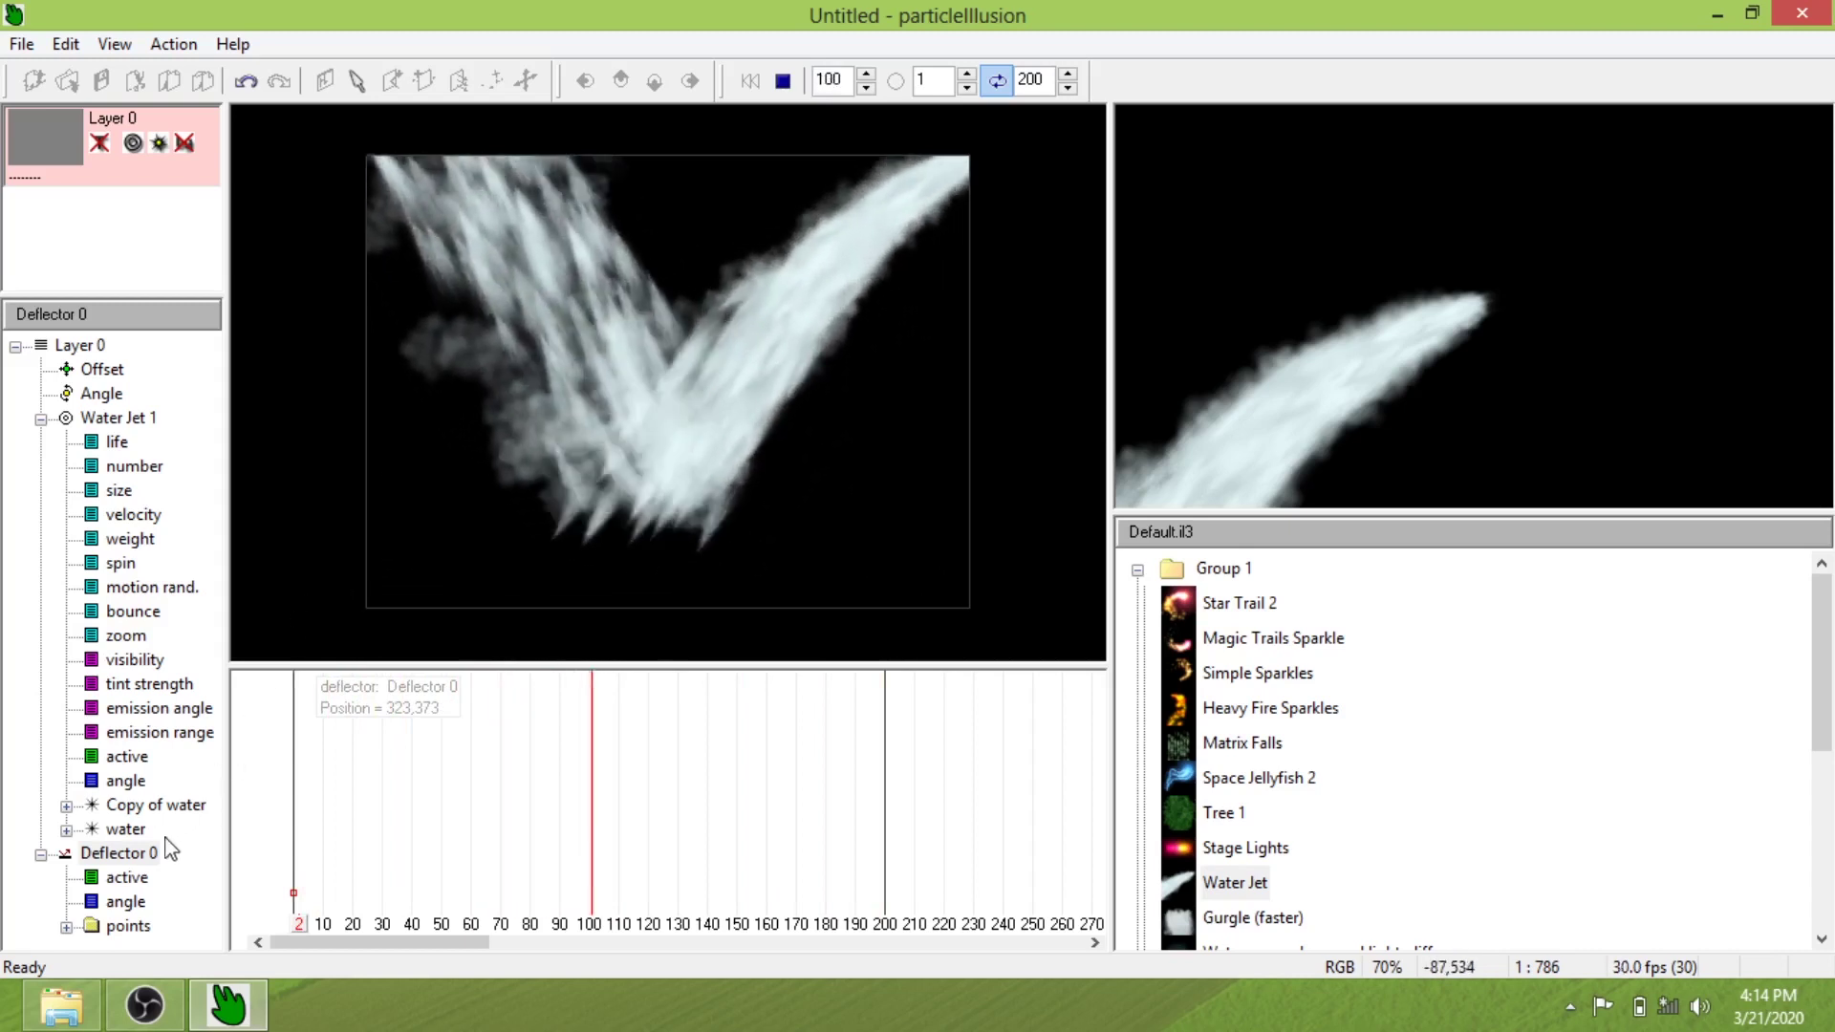
Cut Water Jet 1's bounce to 0% then about 9%, and delete Deflector 0
click(130, 419)
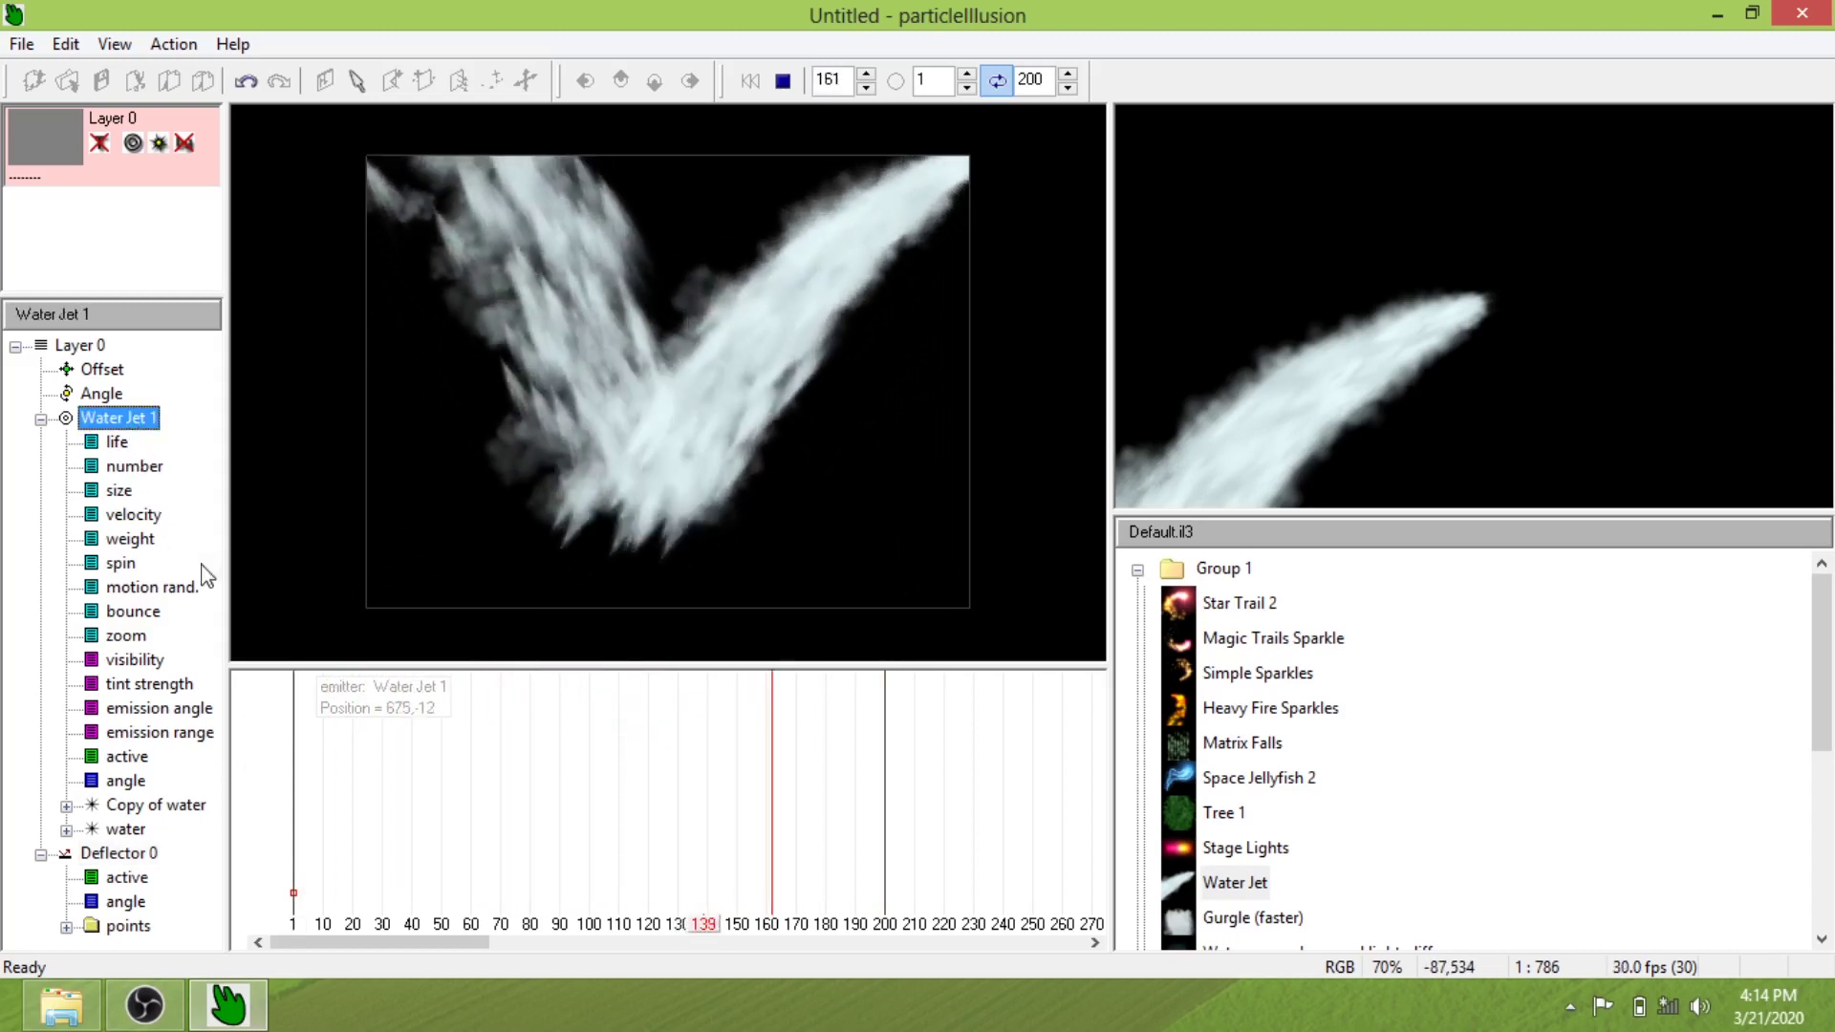
click(134, 611)
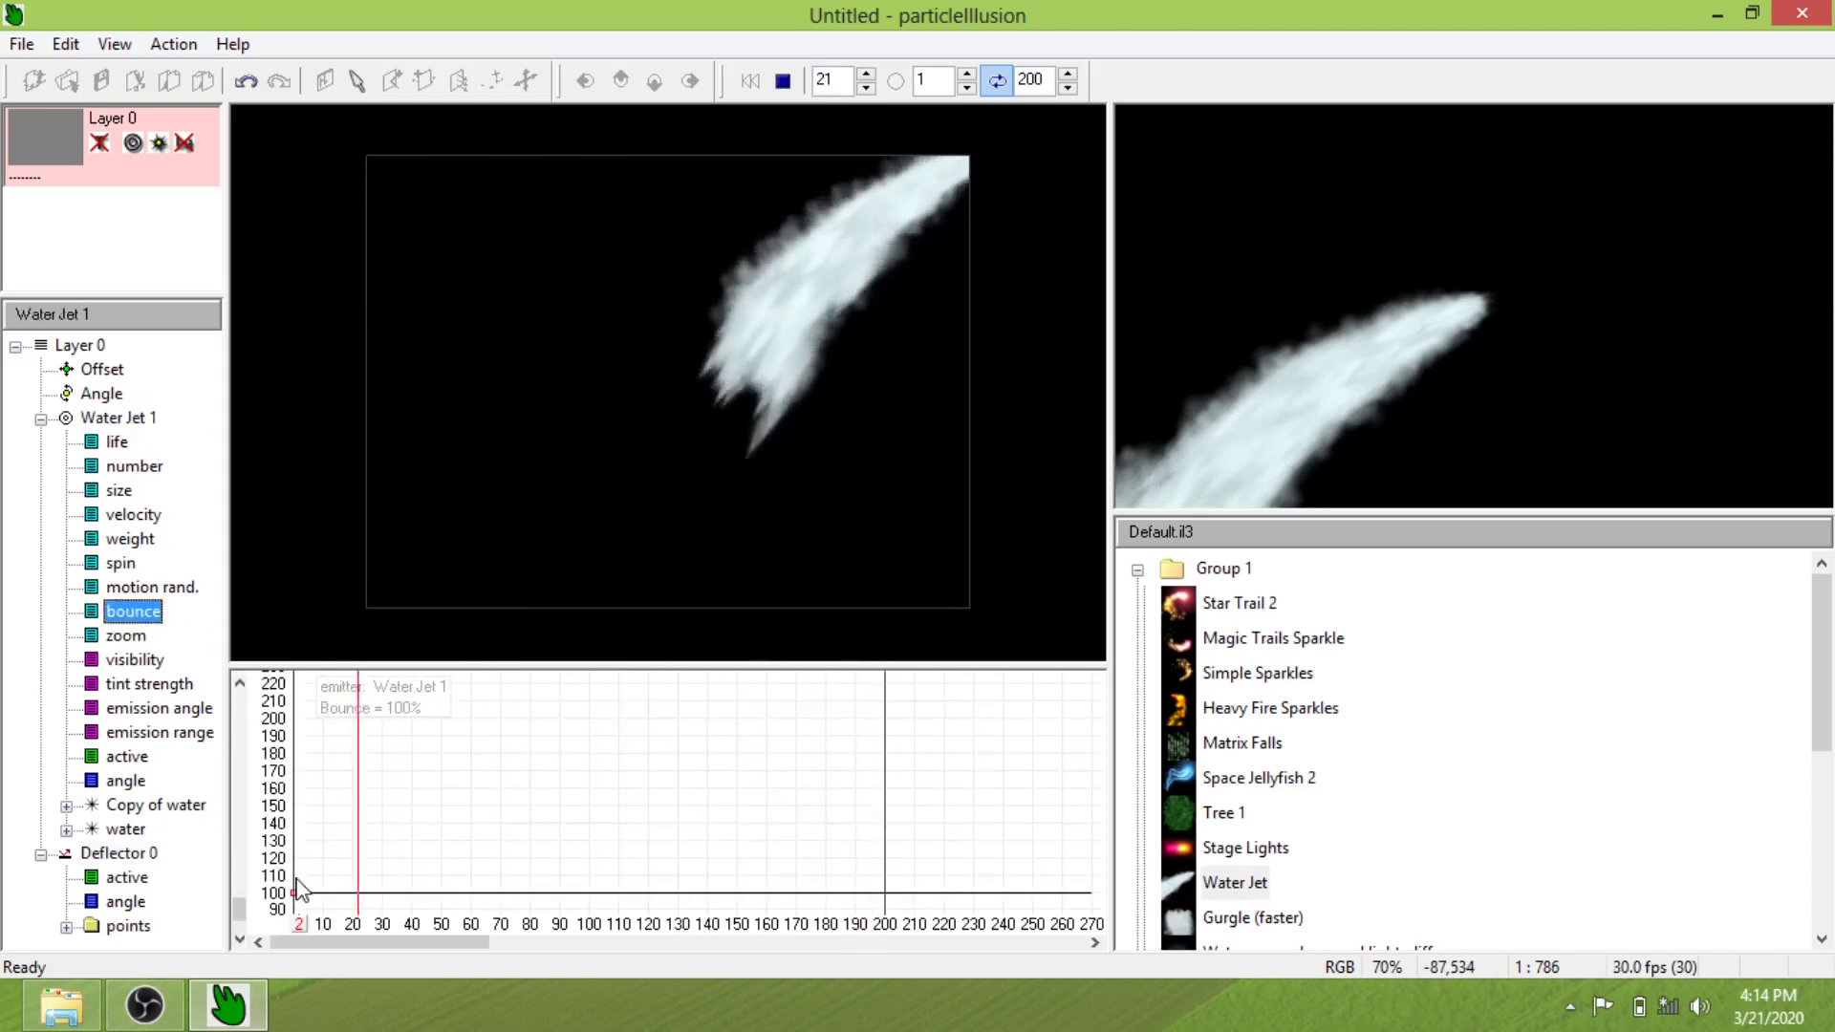
drag(293, 893, 288, 925)
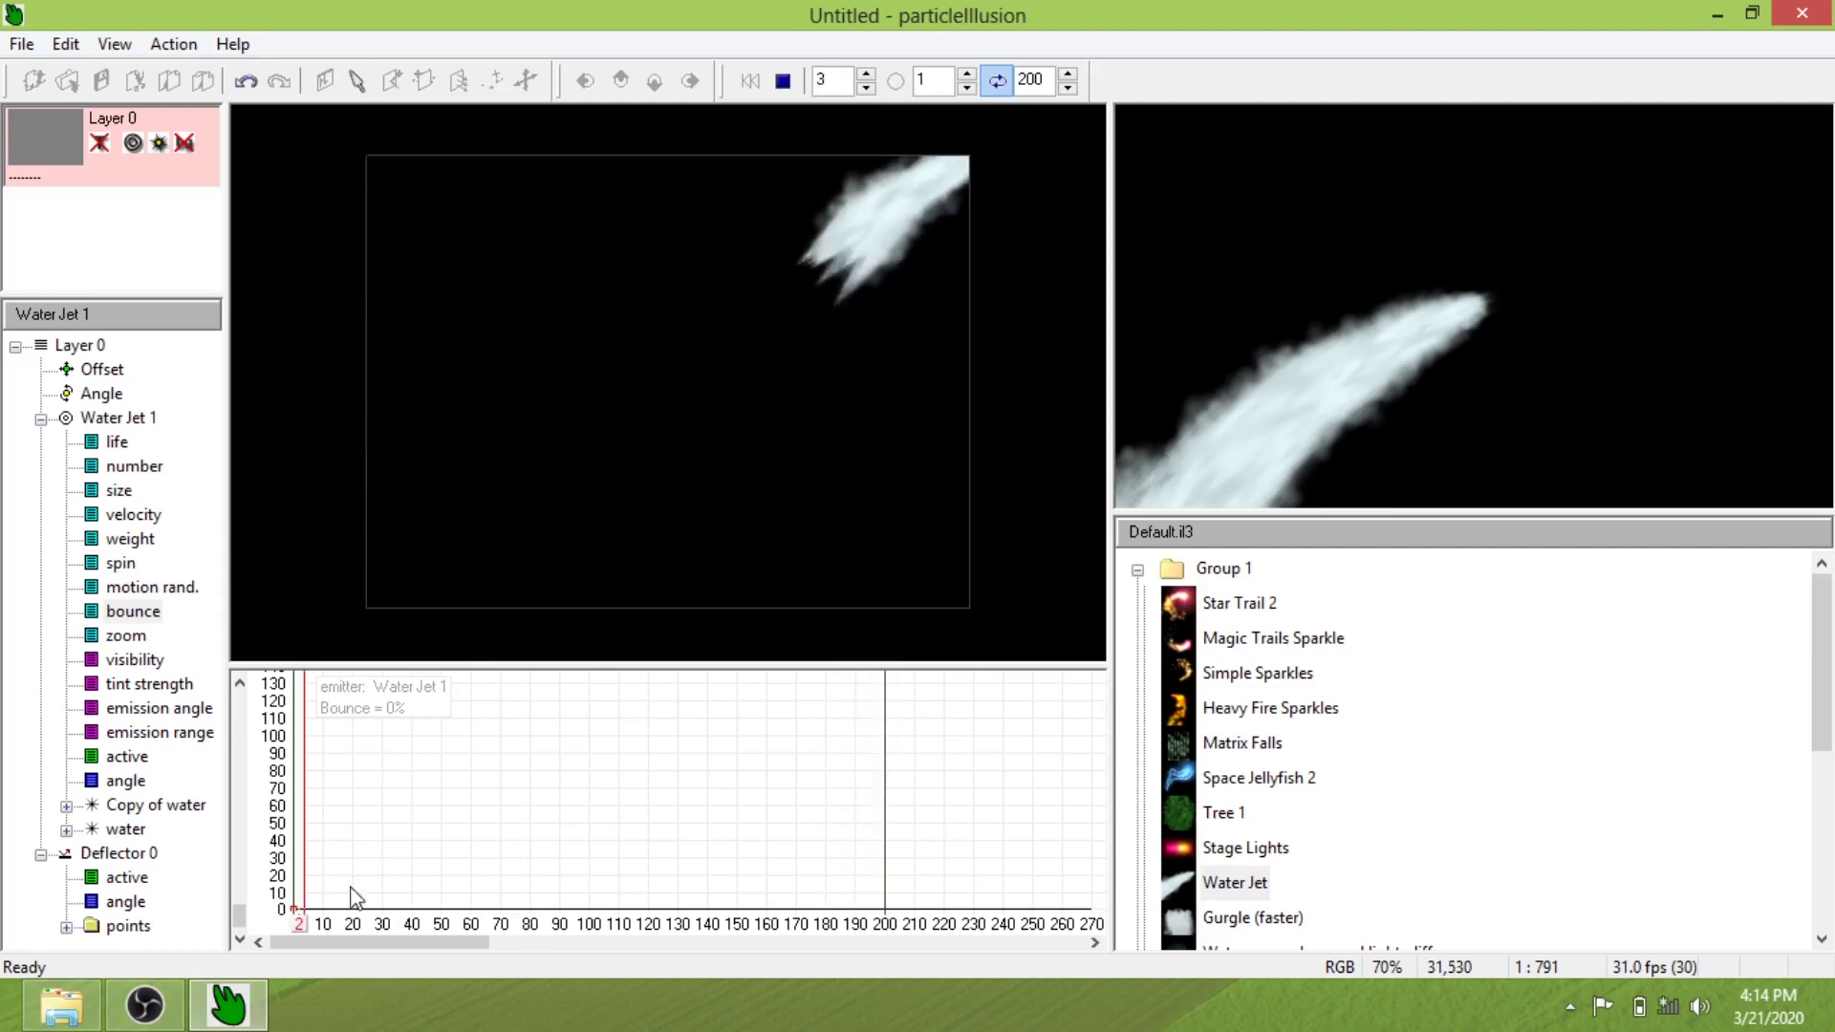
drag(293, 909, 294, 892)
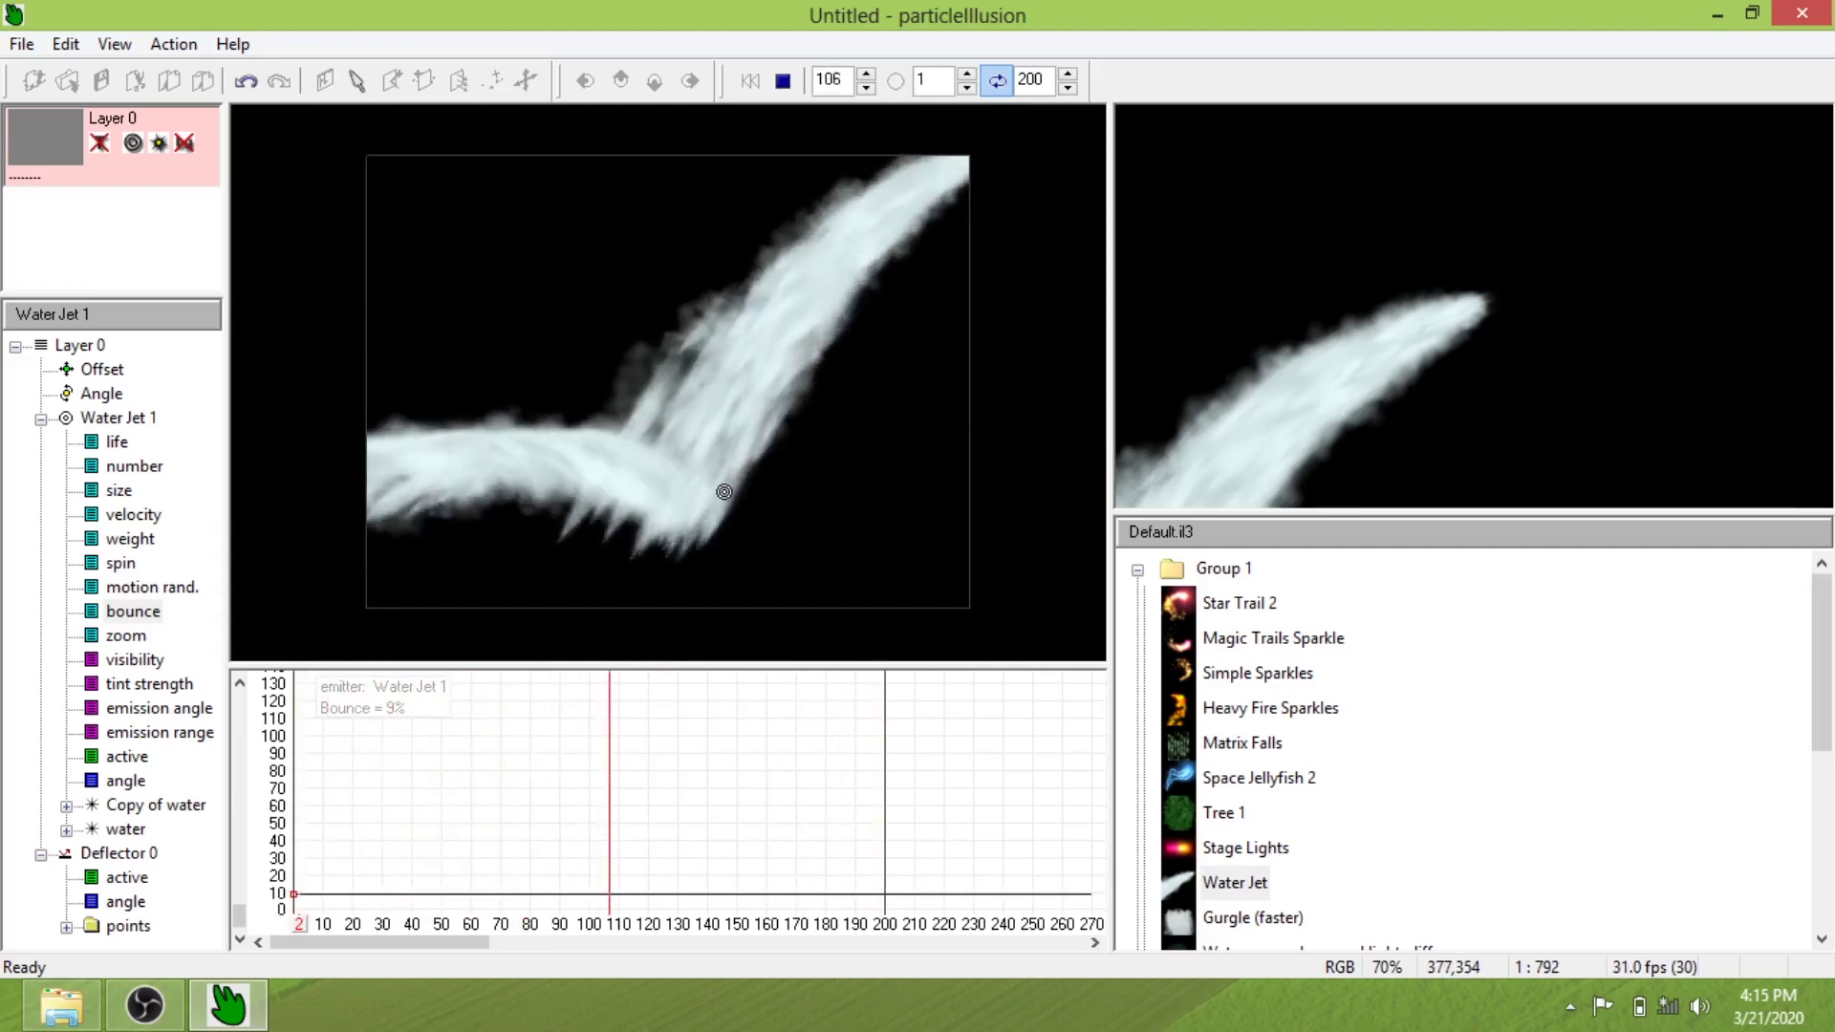
key(Delete)
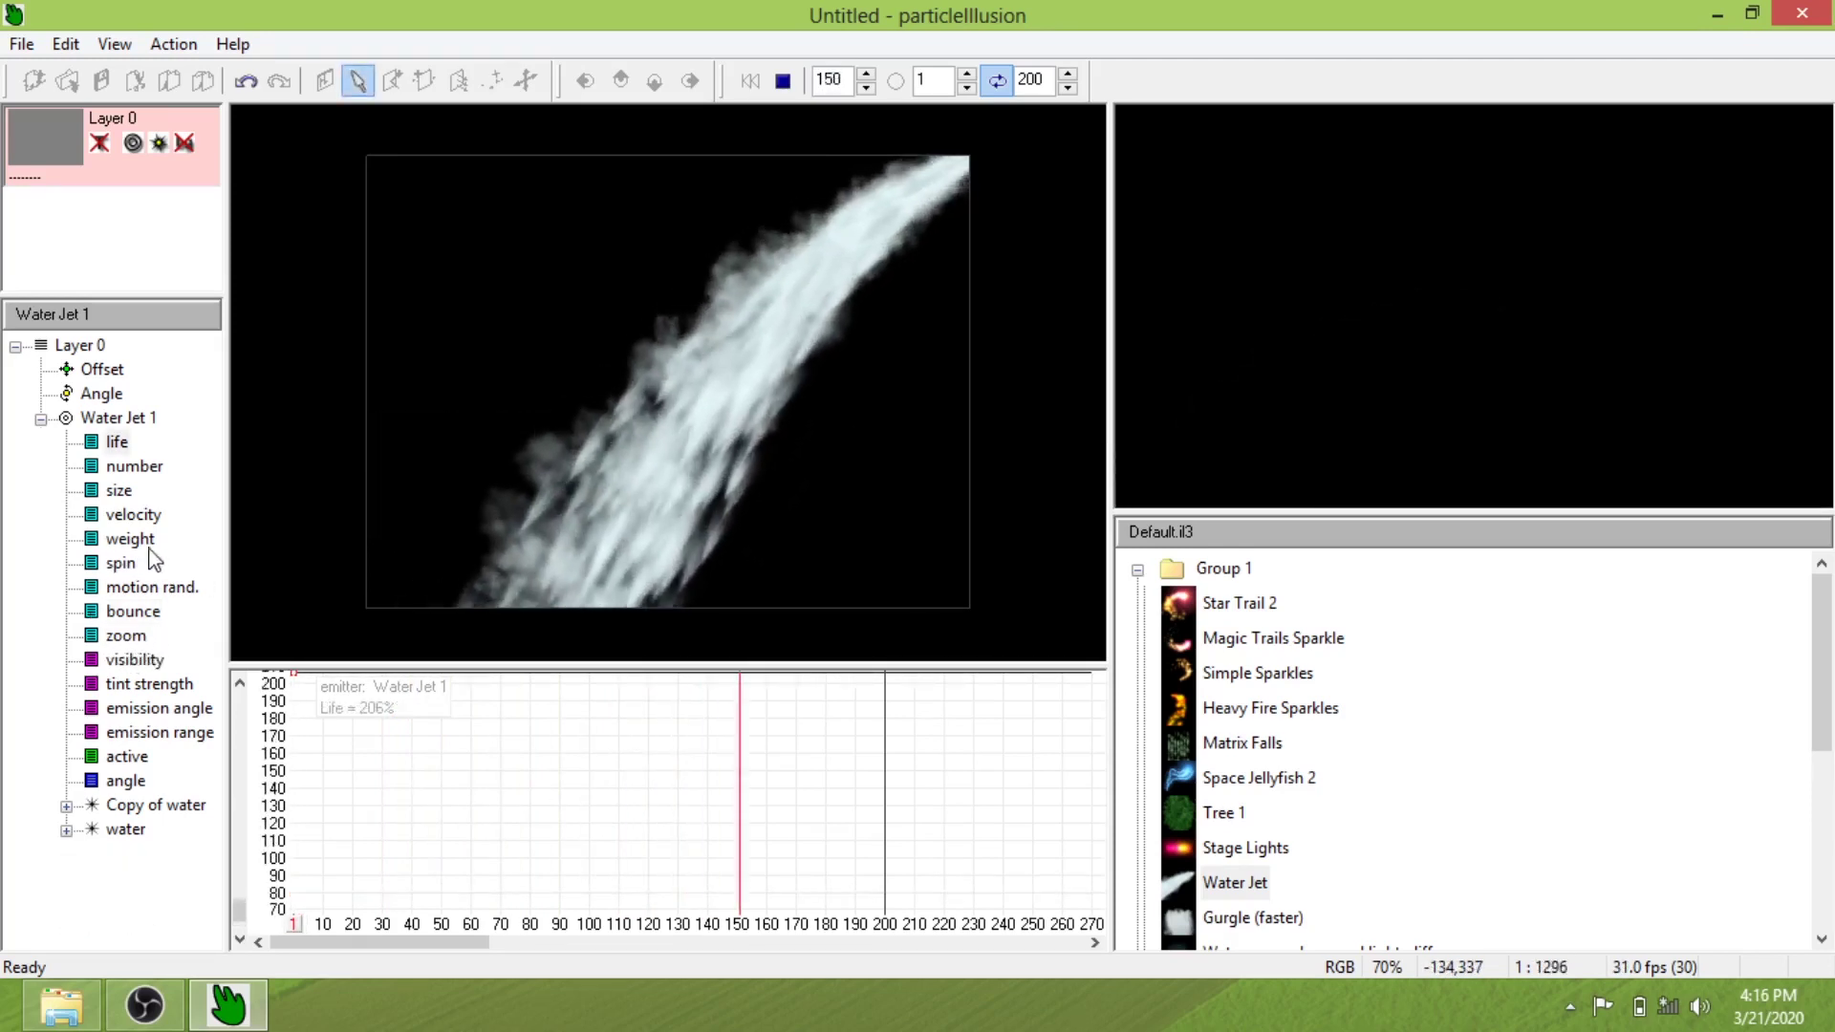
Lower Water Jet 1's first zoom keyframe from 224% to about 126%
click(128, 637)
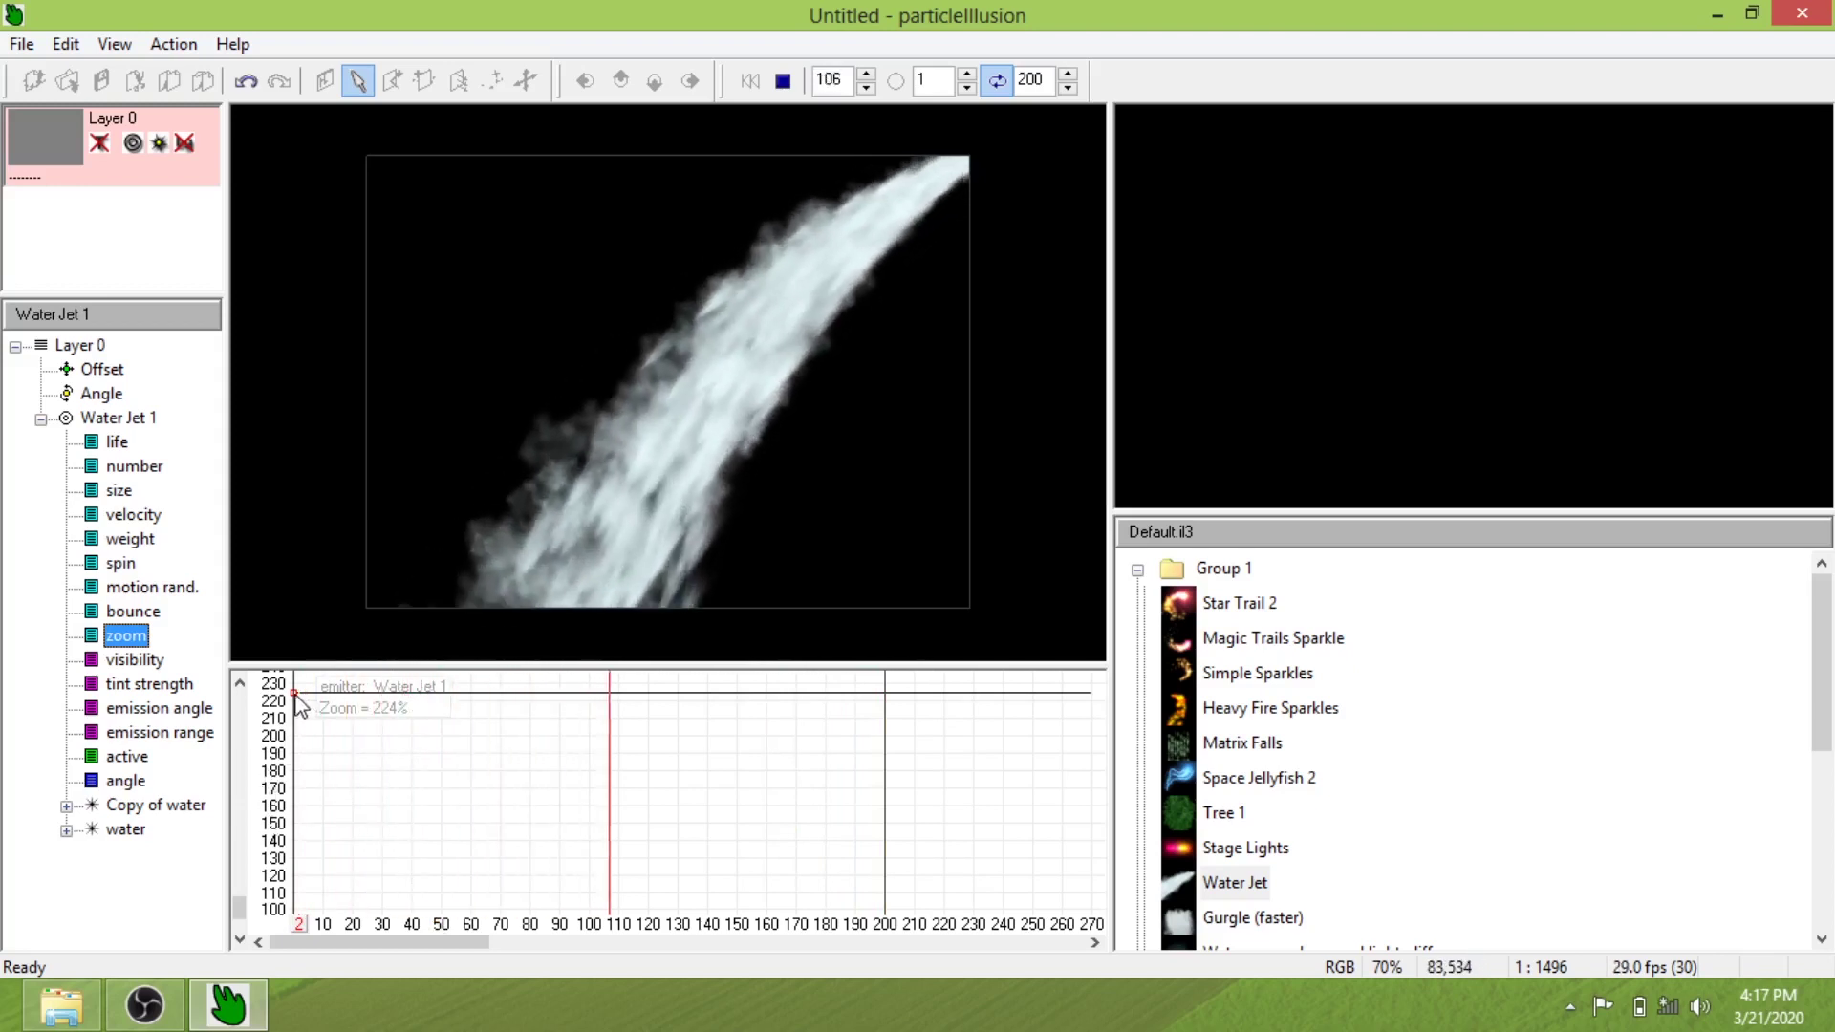
drag(295, 693, 298, 865)
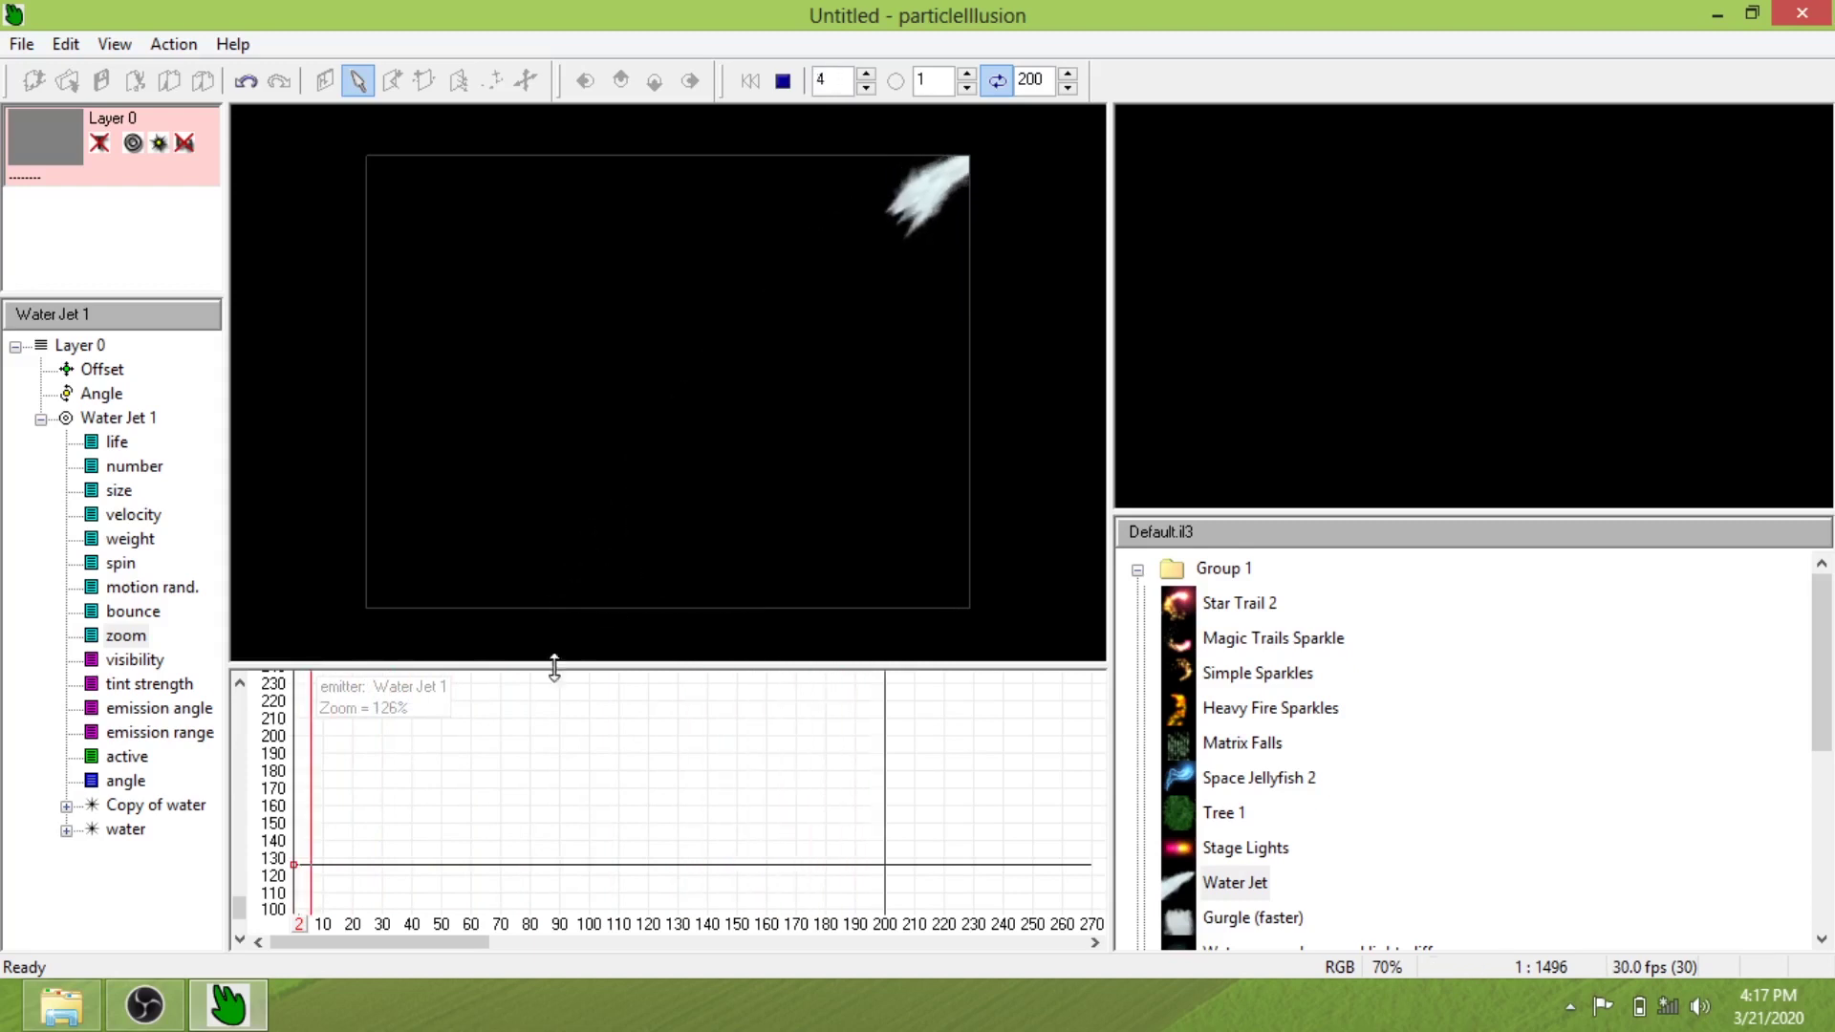
Key Water Jet's zoom at frames 70 and 119, raising frame 119 to about 156%
click(500, 865)
click(636, 865)
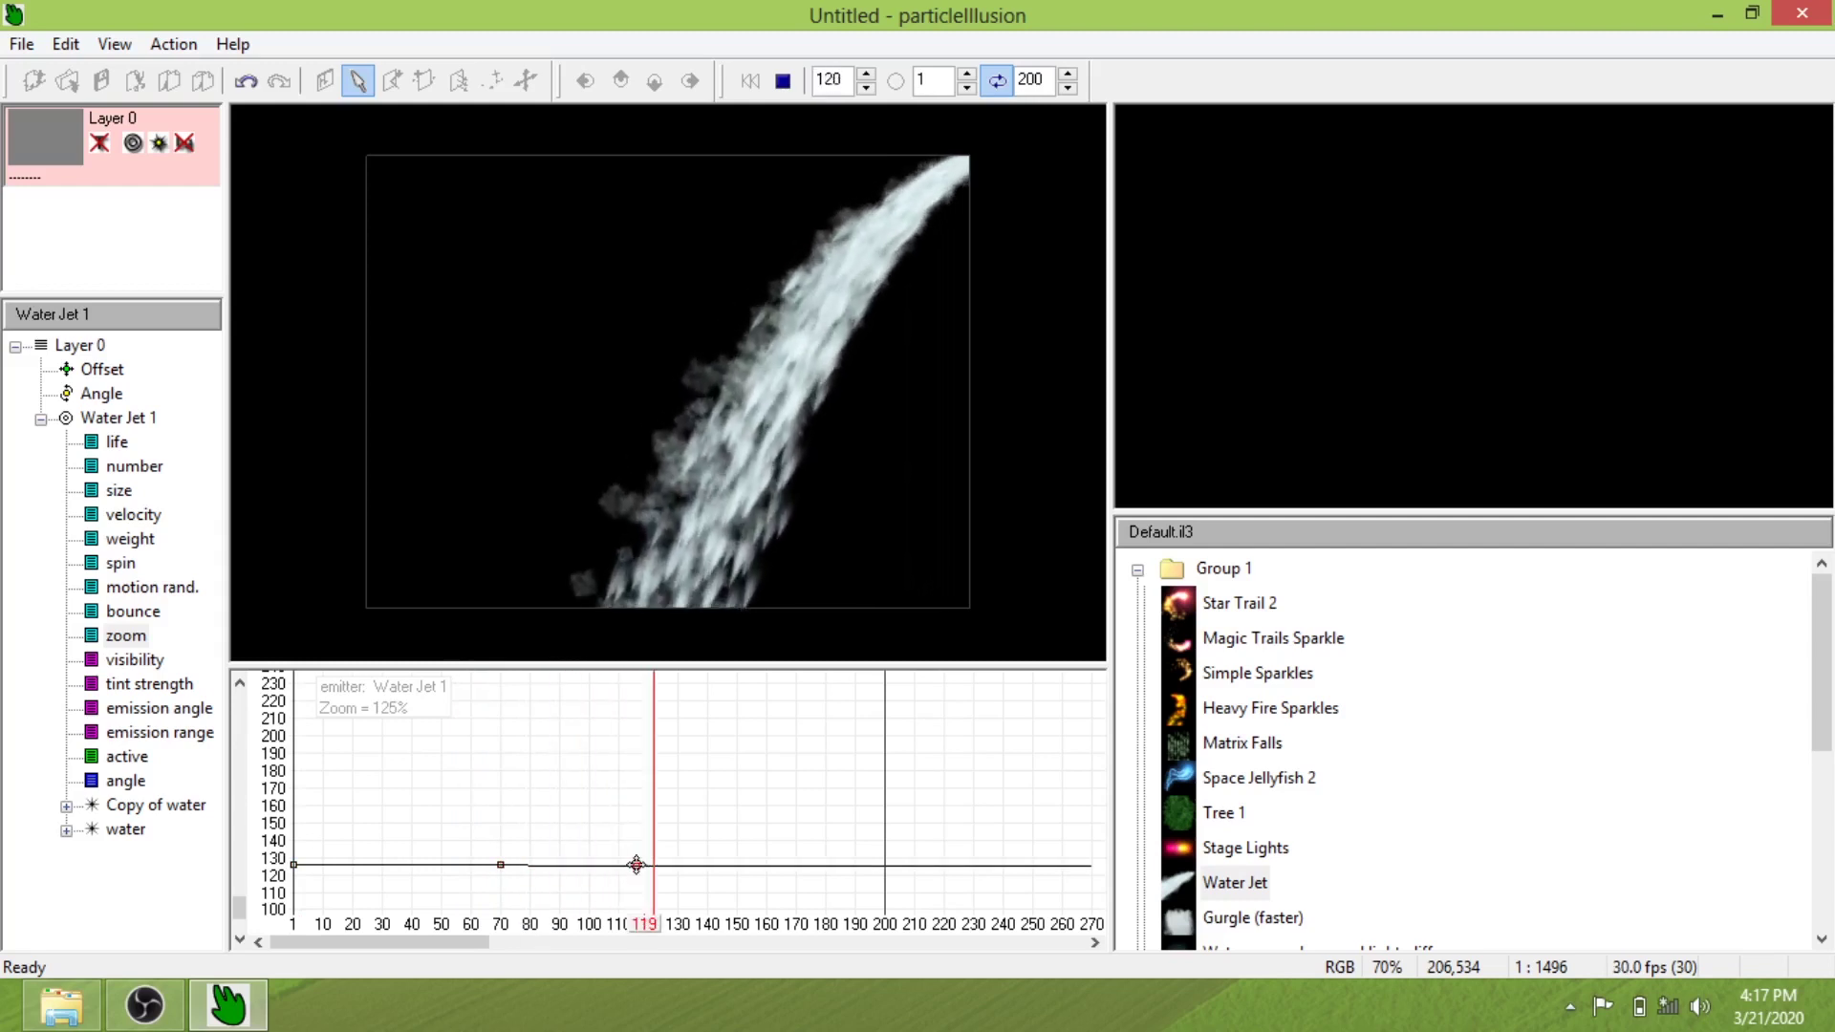
drag(637, 865, 639, 812)
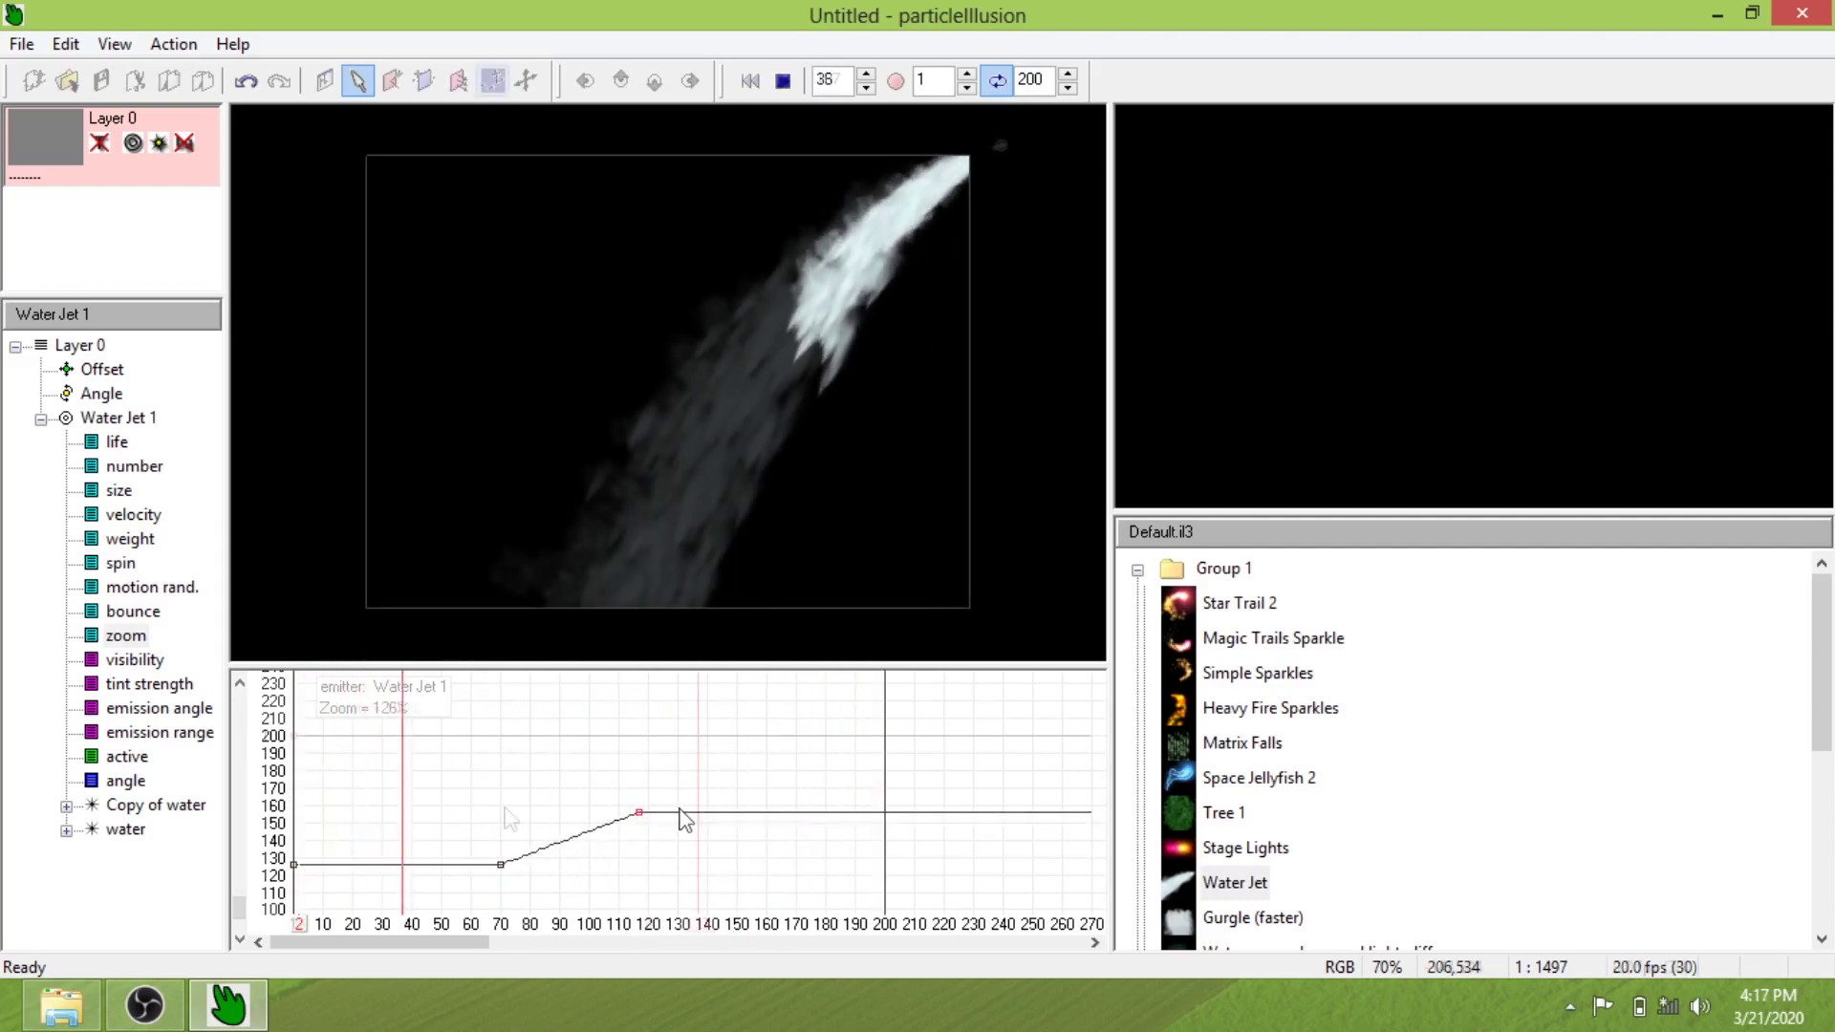
key(space)
key(Down)
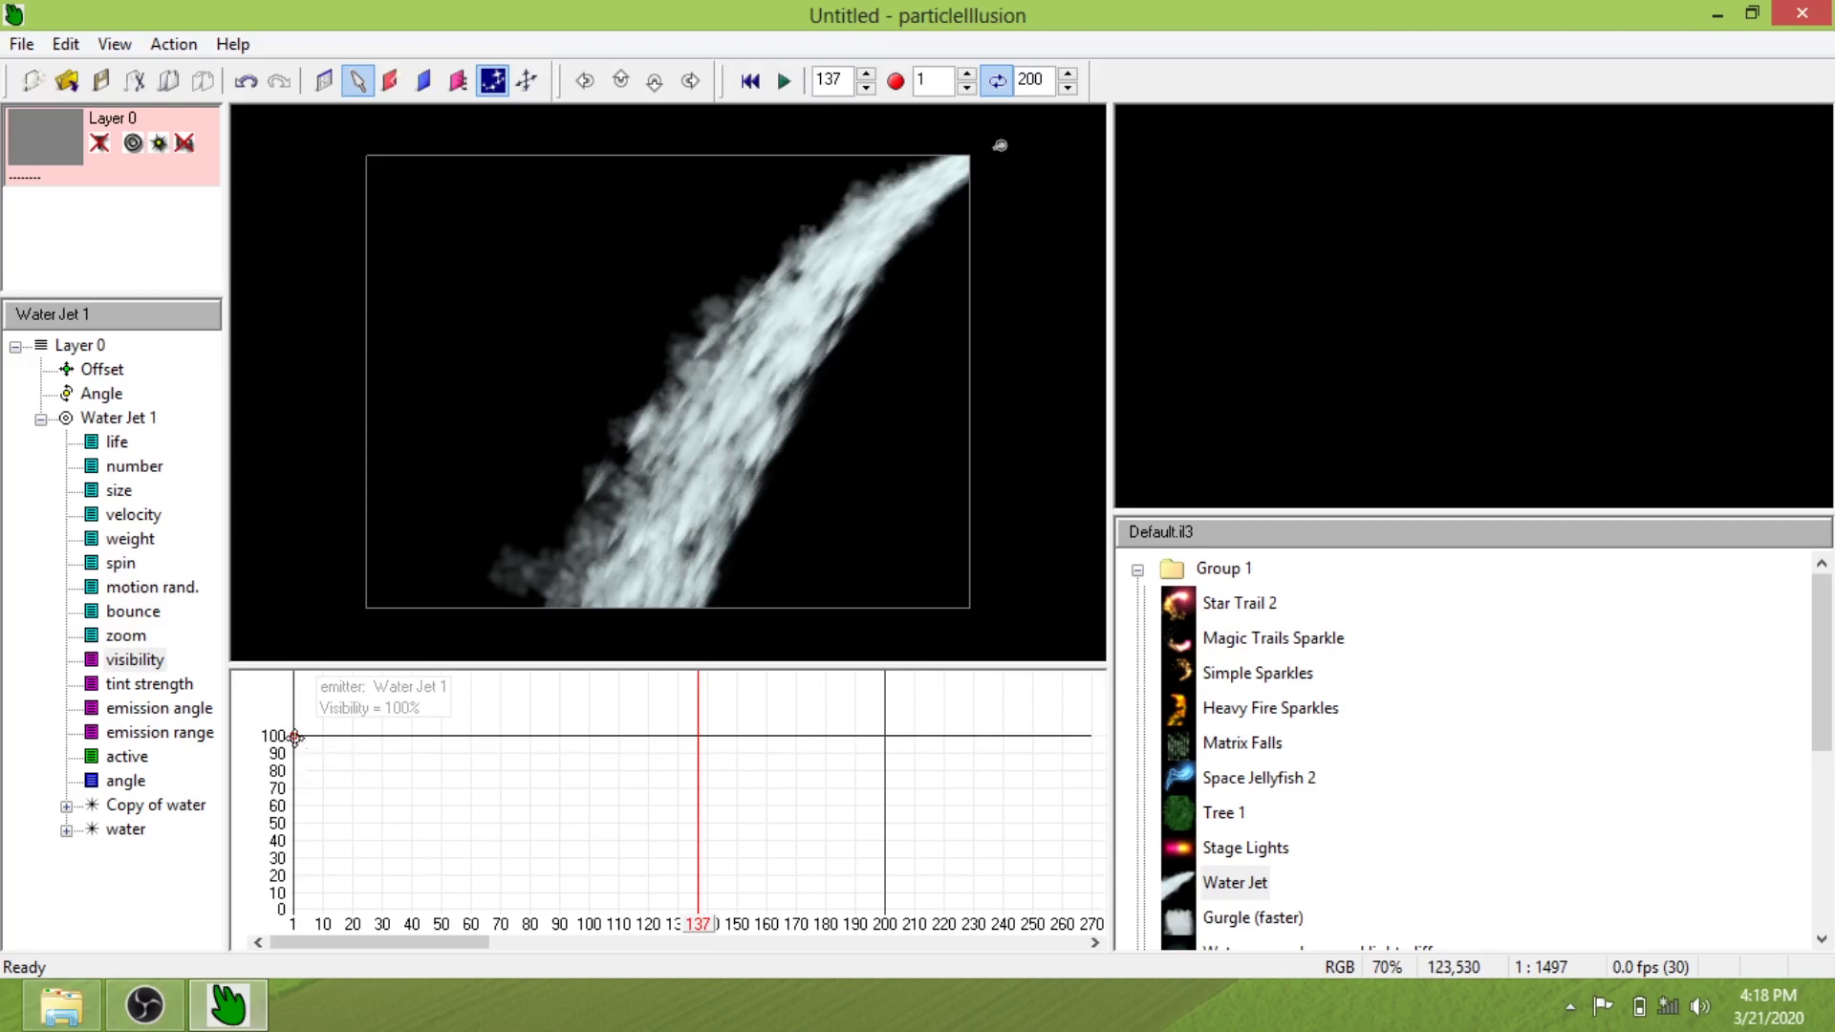
Fade Water Jet's visibility key down to about 6% and preview the animation
drag(294, 737, 296, 903)
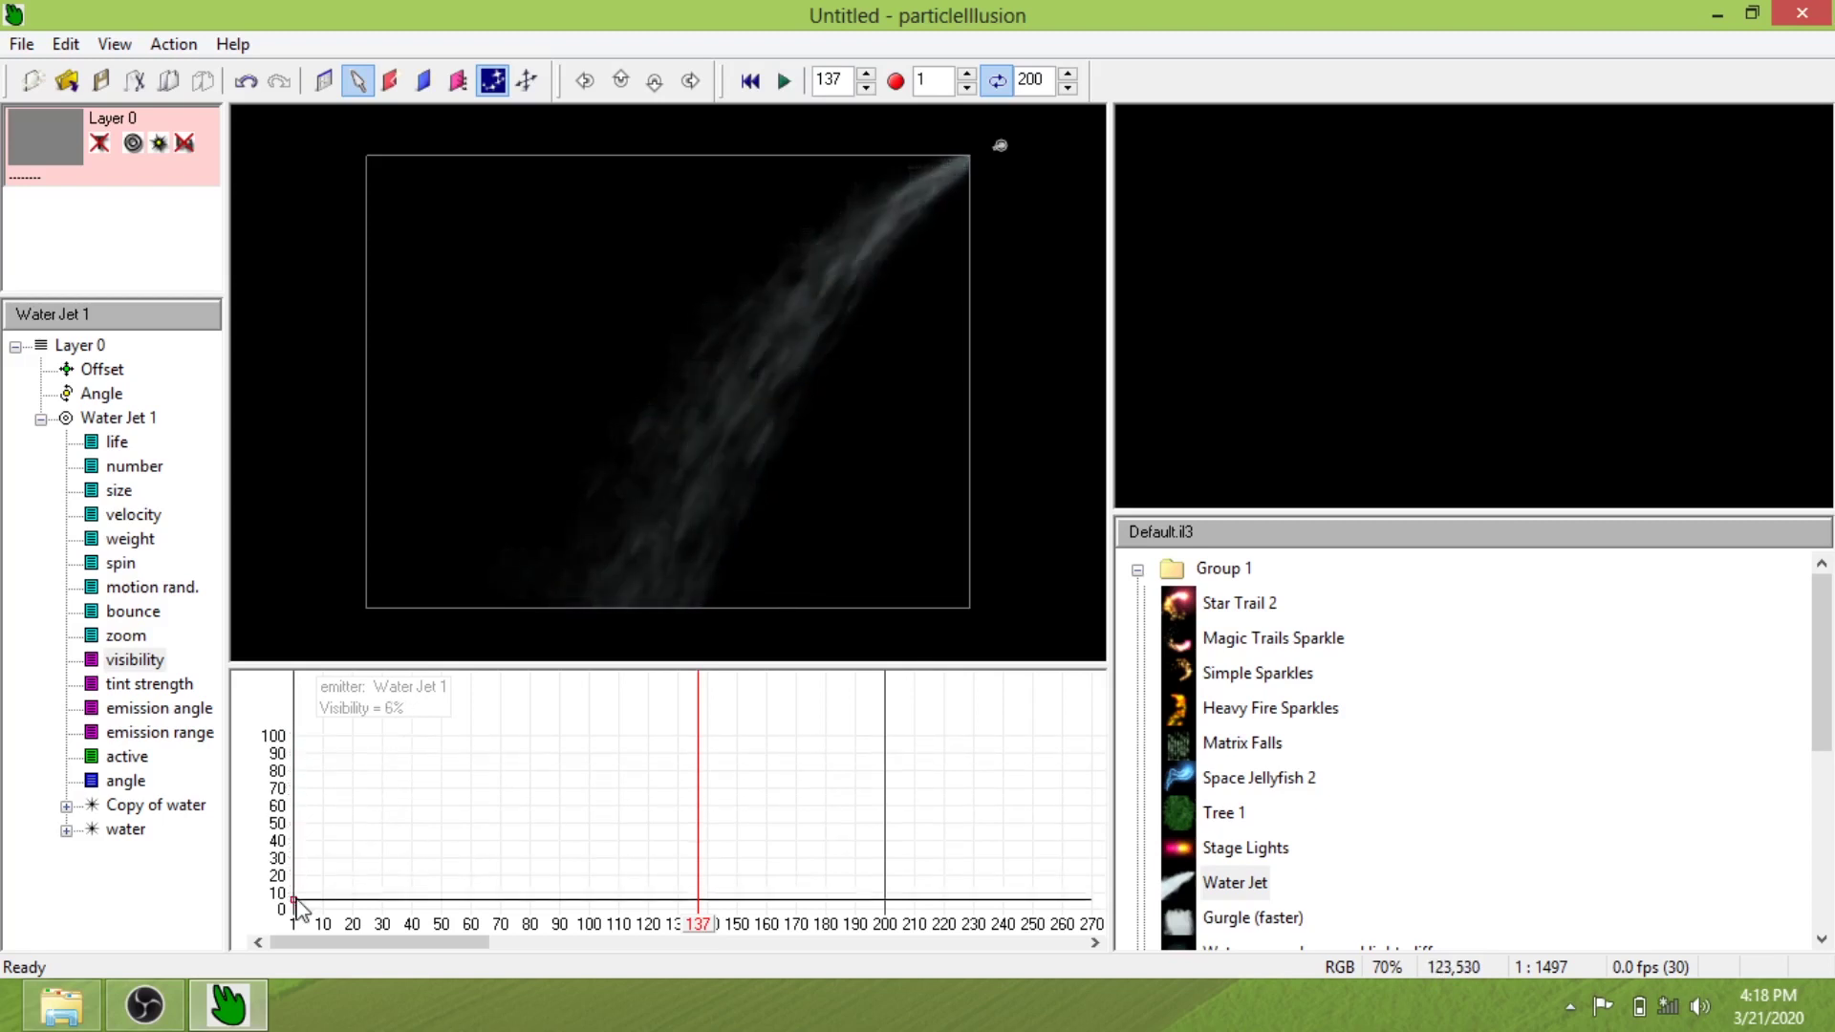
click(781, 83)
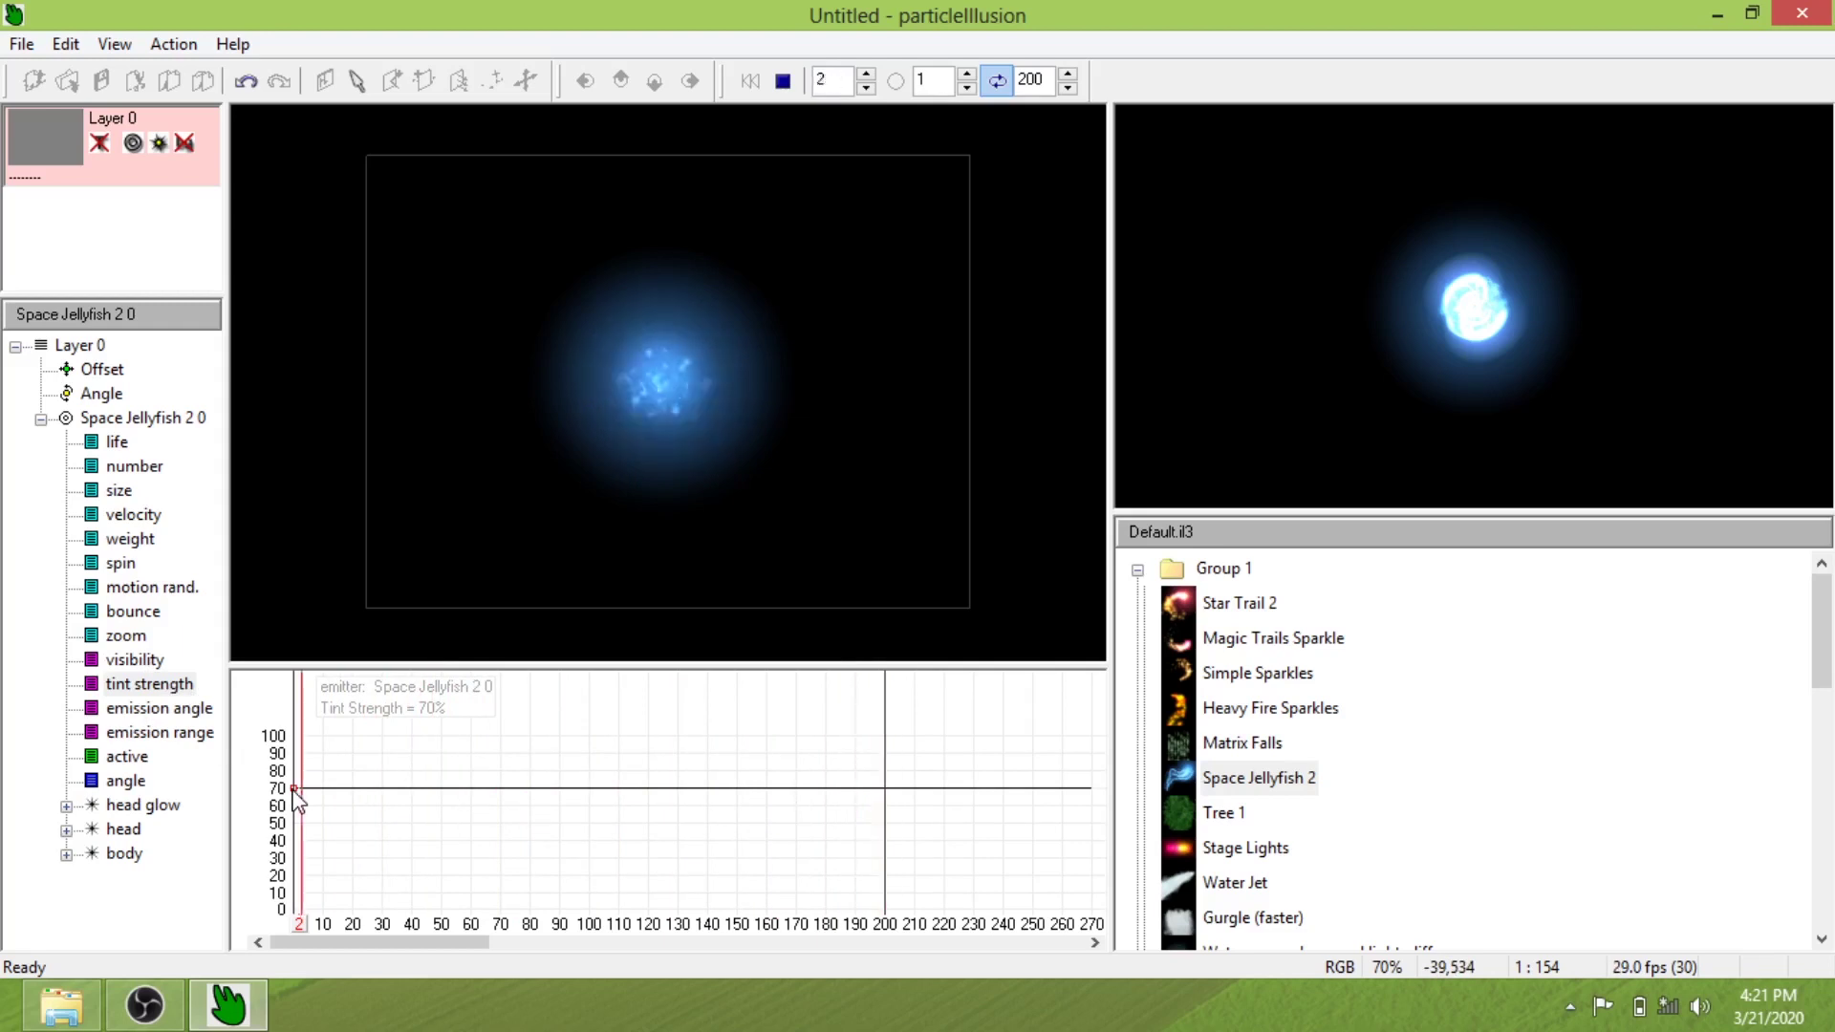
Raise the Space Jellyfish's tint strength key to 100%, then pull it back down
drag(292, 788, 287, 724)
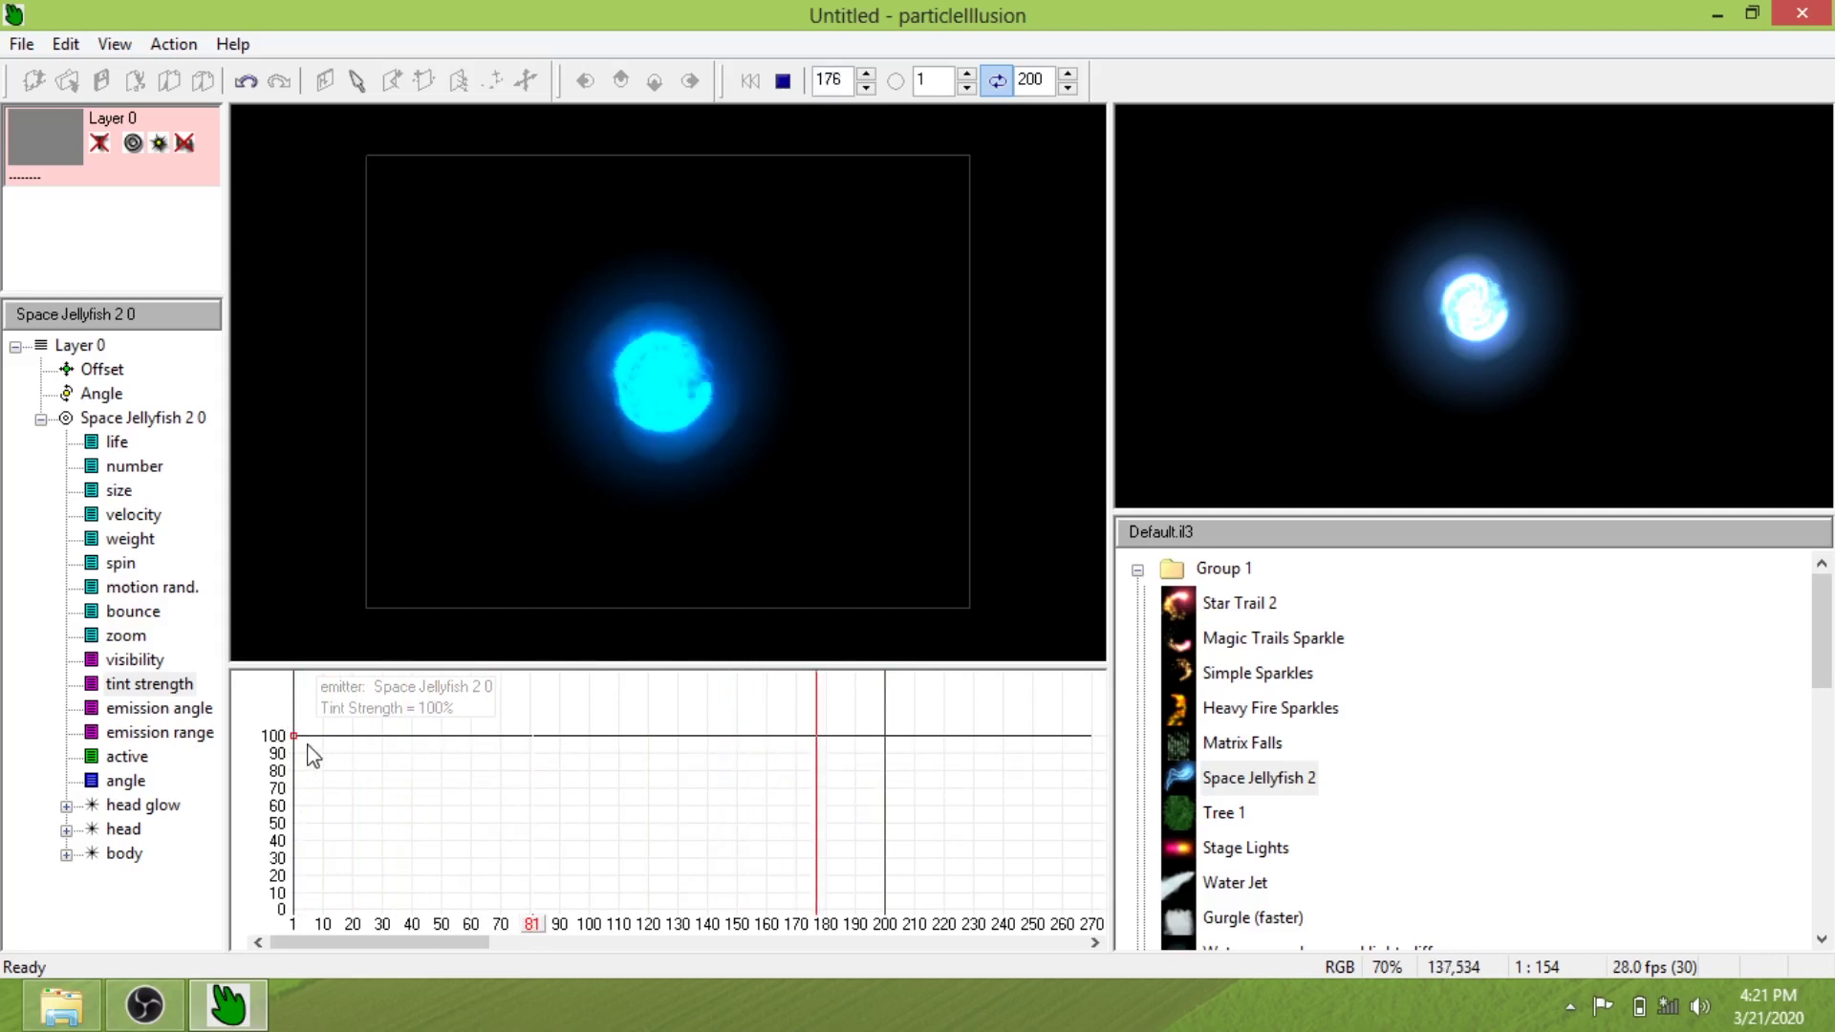
drag(295, 738, 296, 913)
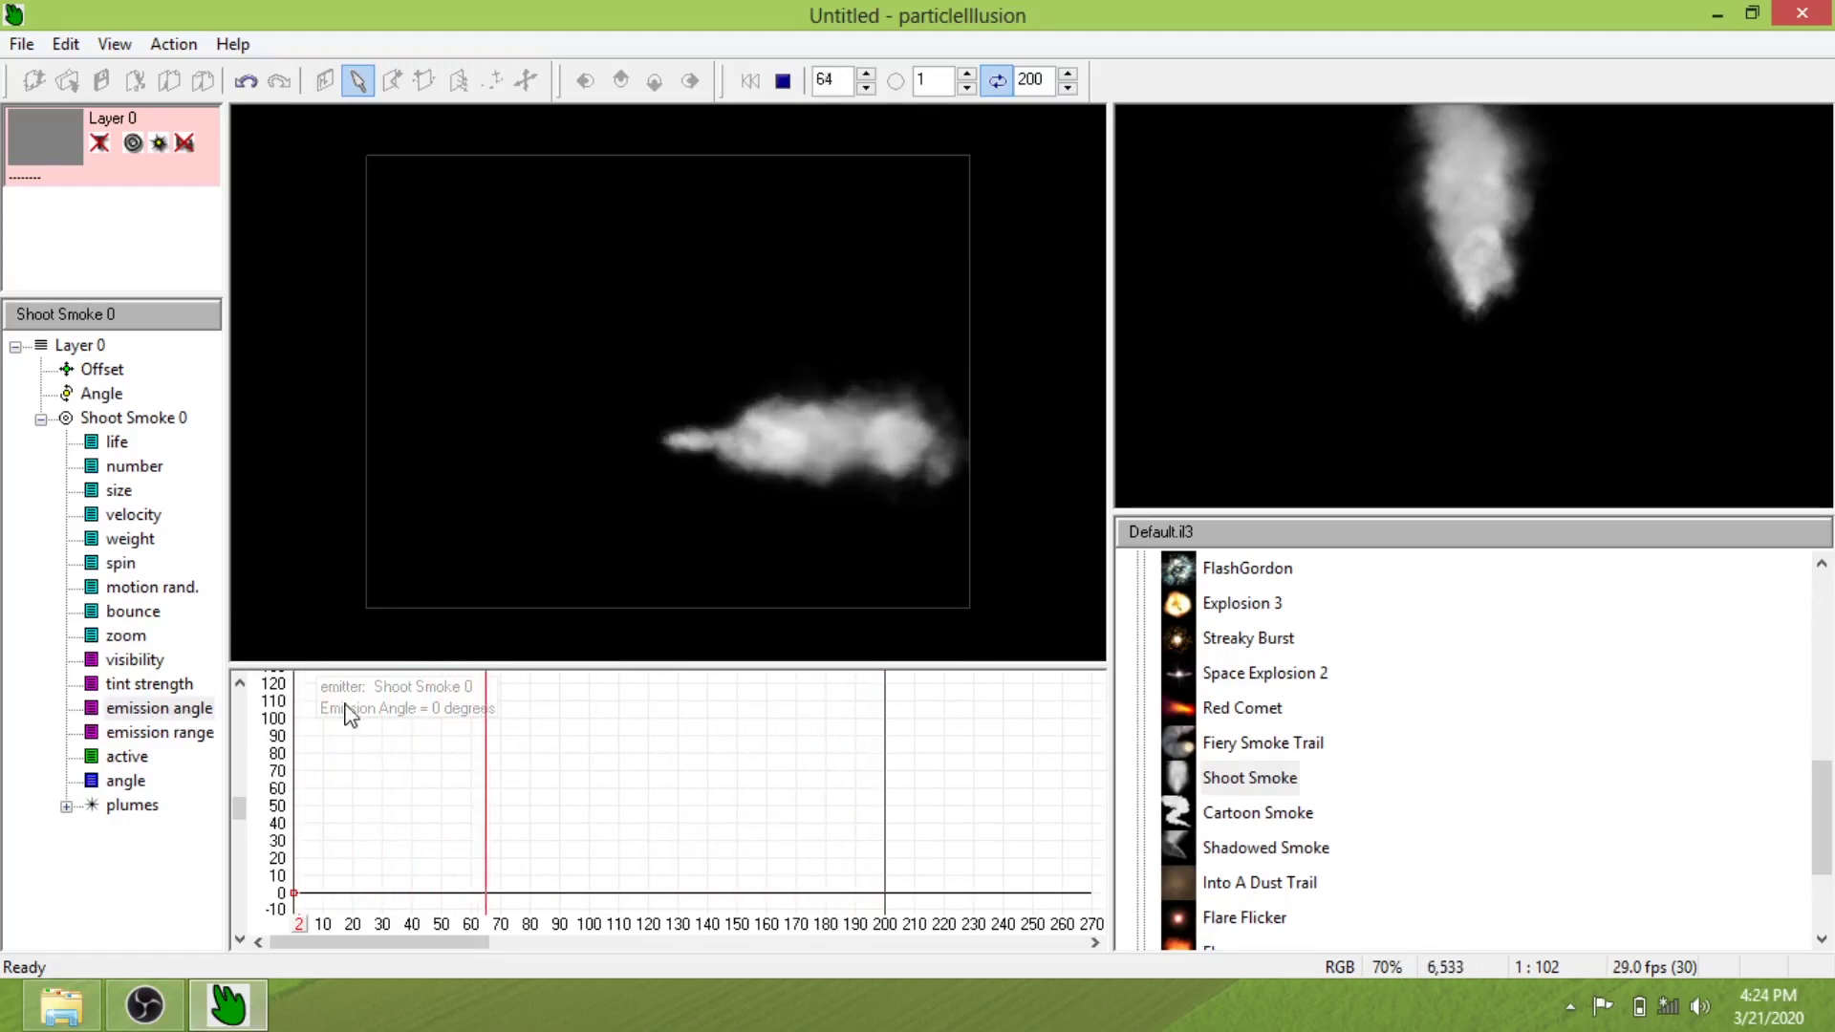
Keyframe Shoot Smoke's emission angle: up near frame 50, down to -60° near 115, up again near 145
mouse_move(296, 895)
mouse_down()
mouse_move(287, 731)
mouse_move(289, 909)
mouse_move(274, 747)
mouse_move(285, 806)
mouse_up()
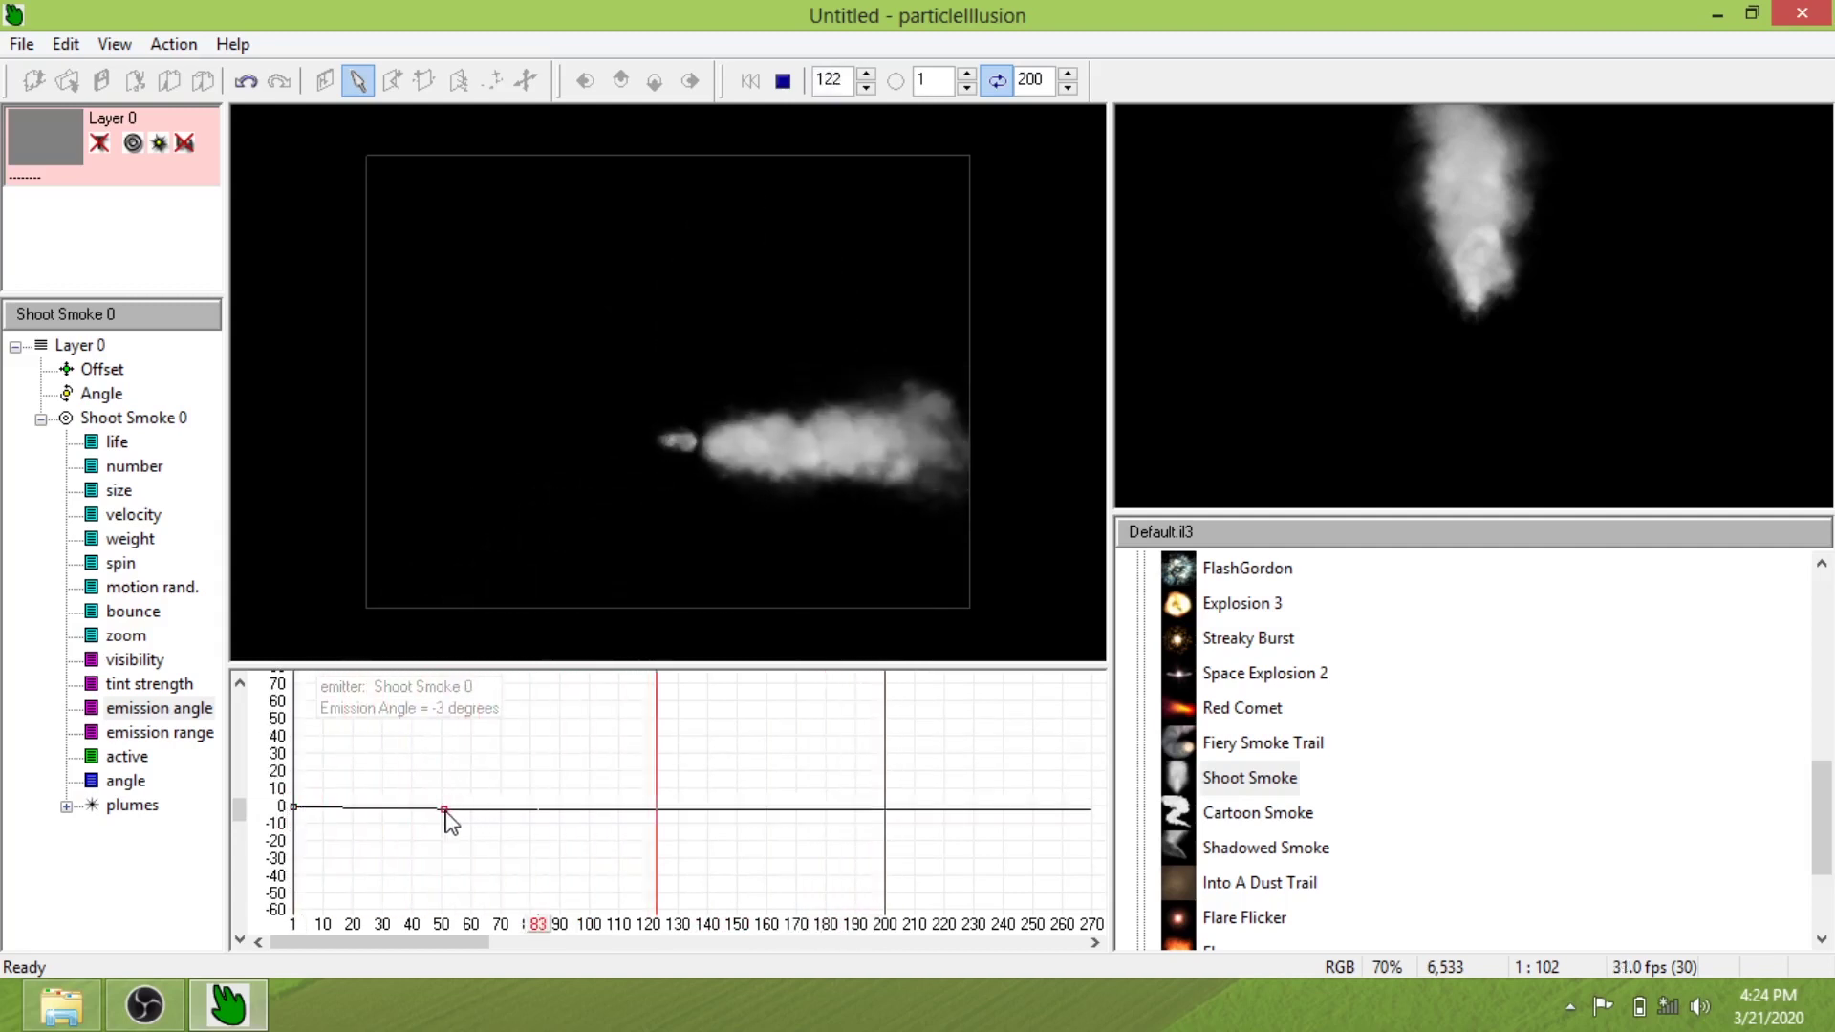
drag(445, 808, 441, 687)
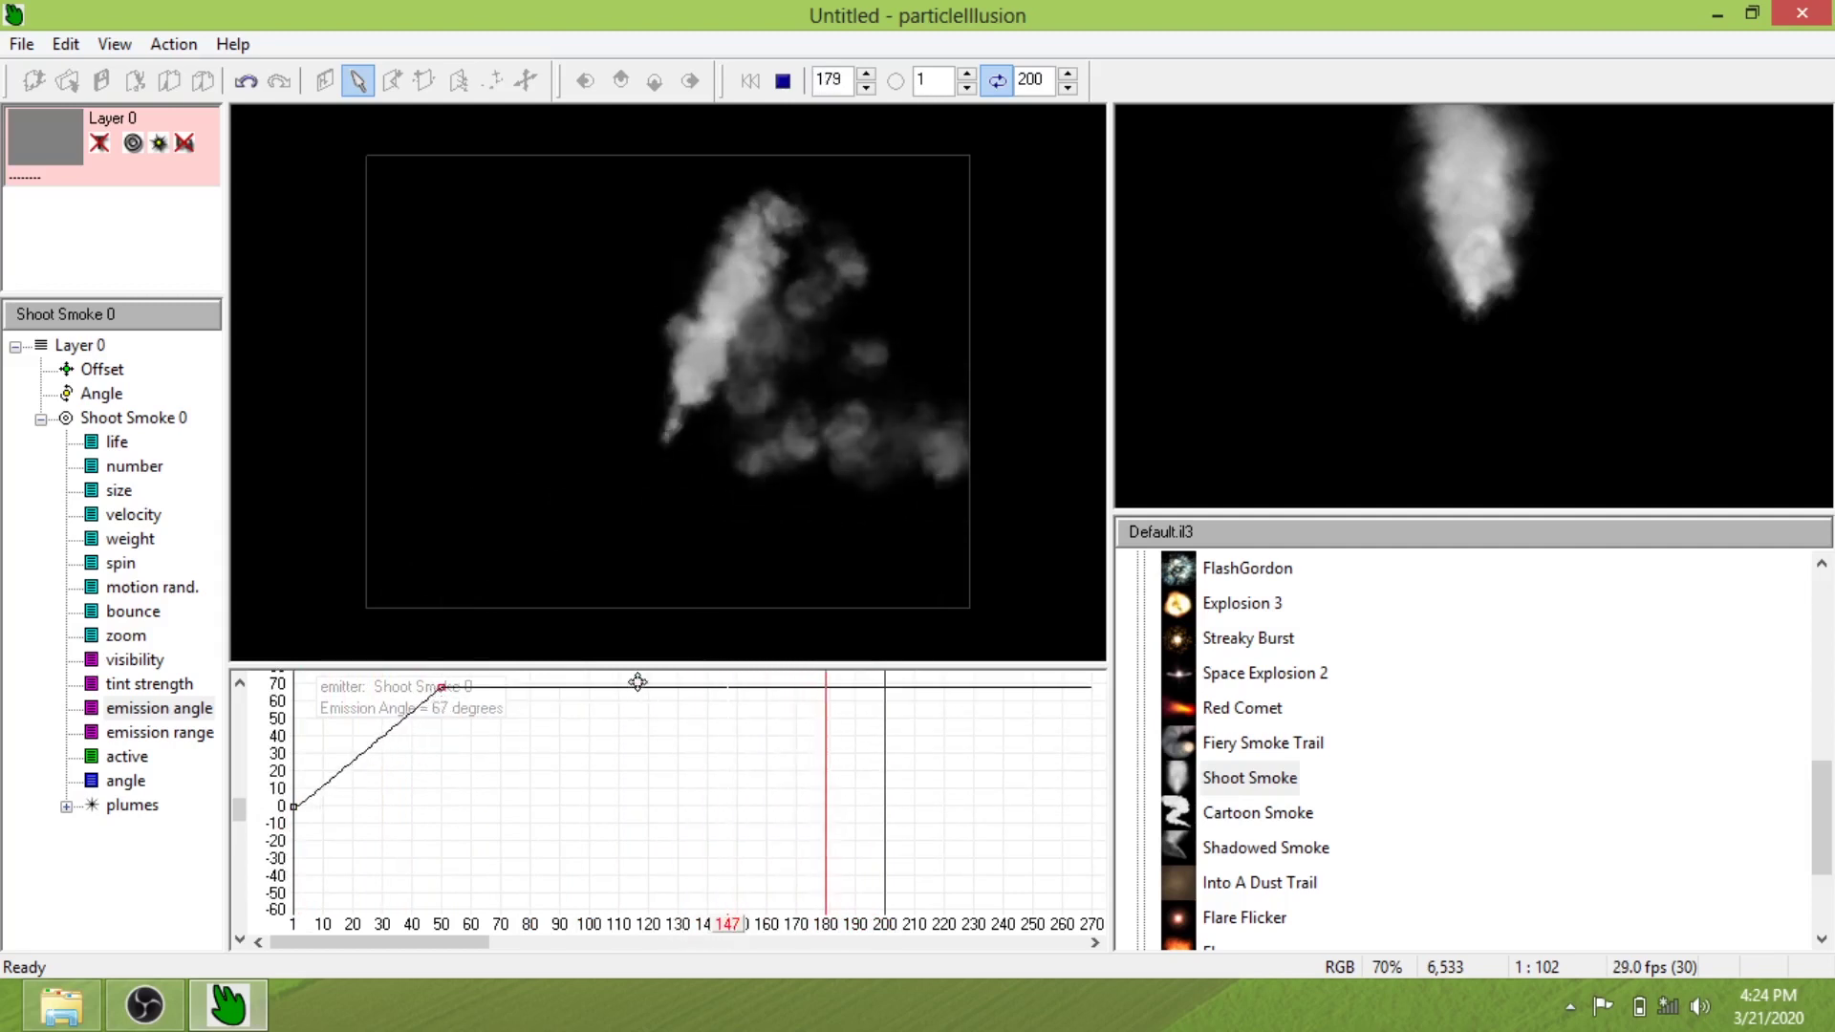
drag(640, 688, 626, 907)
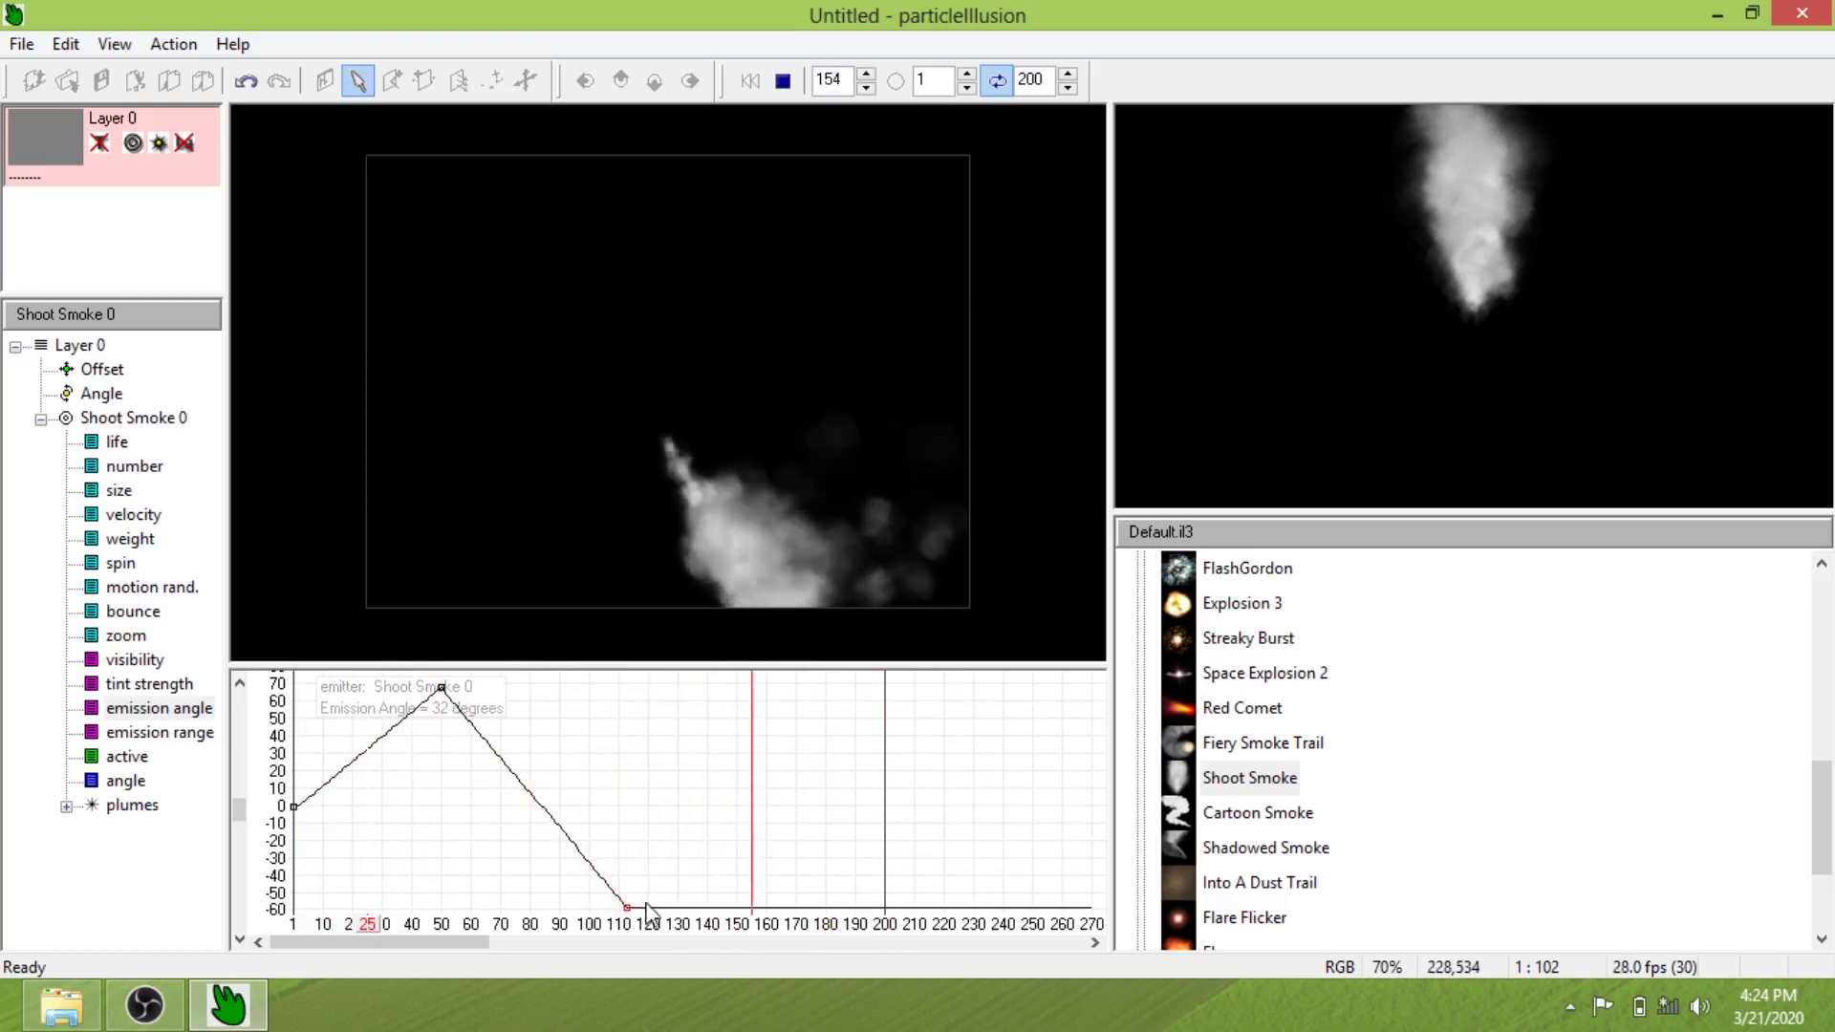
drag(729, 907, 718, 669)
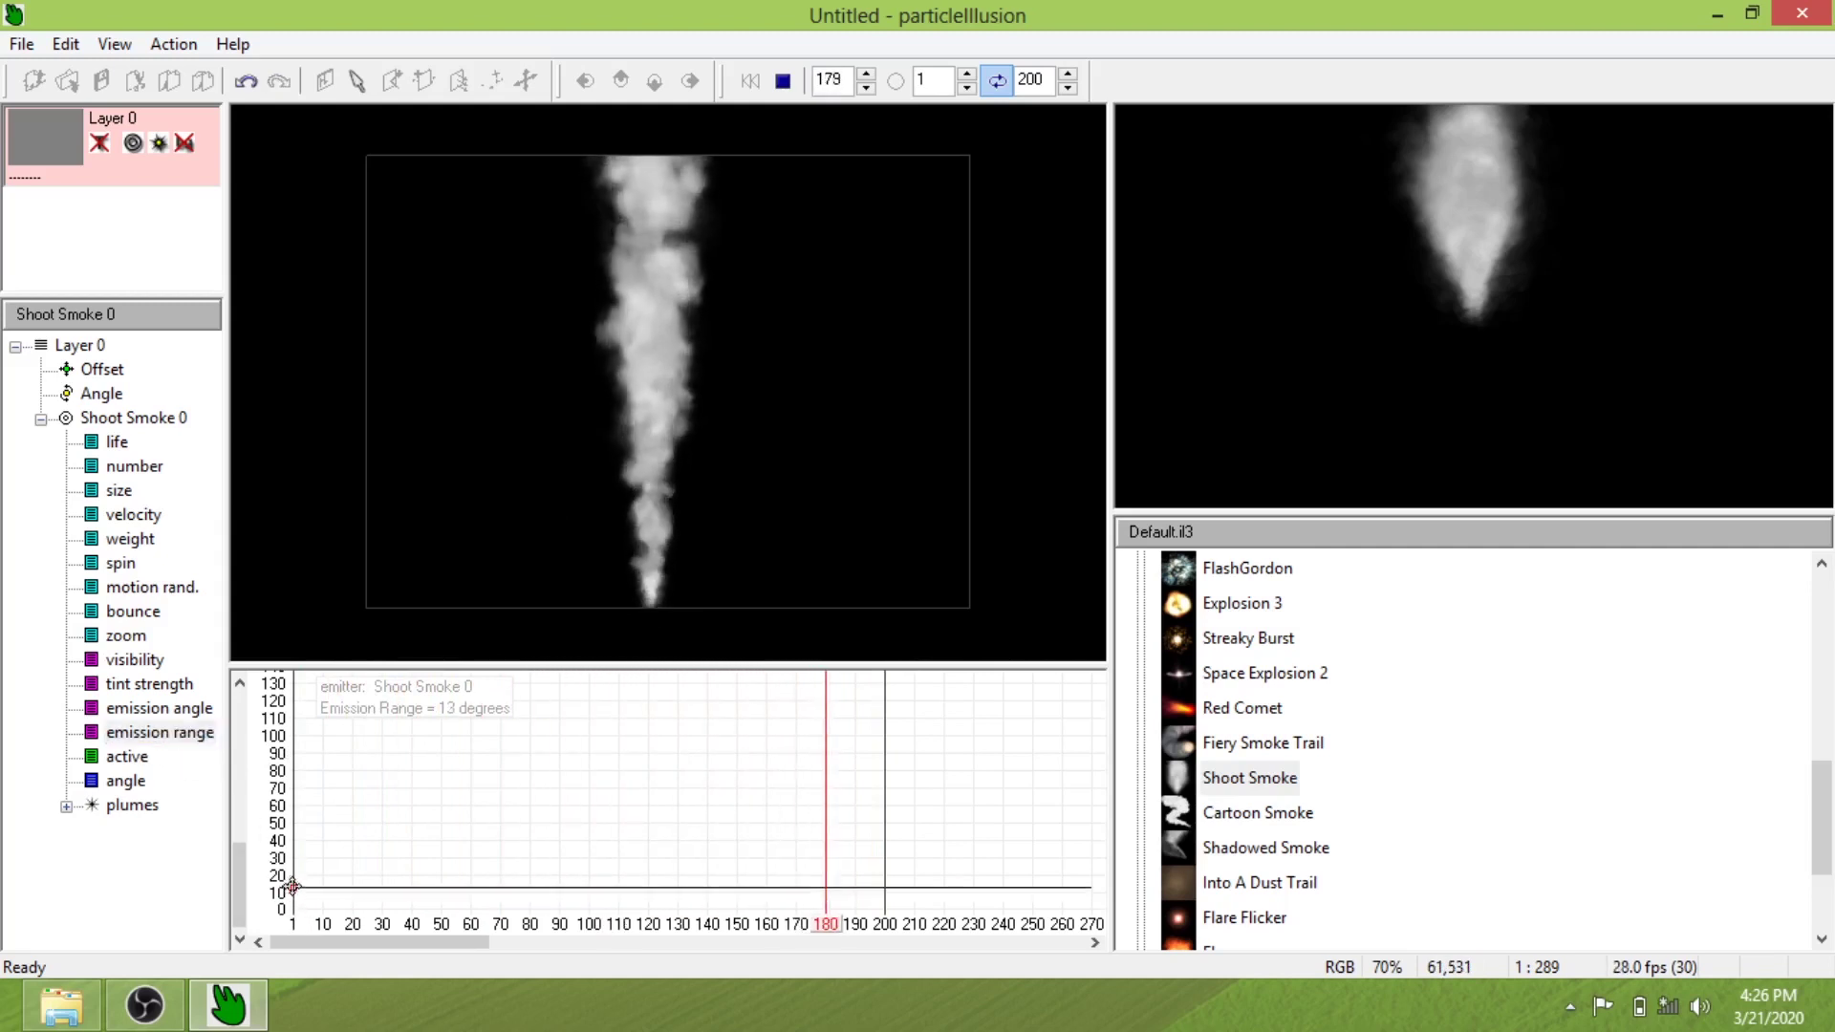
Raise Shoot Smoke's emission range key to about 118°, then lower it to about 68°
drag(292, 859, 294, 704)
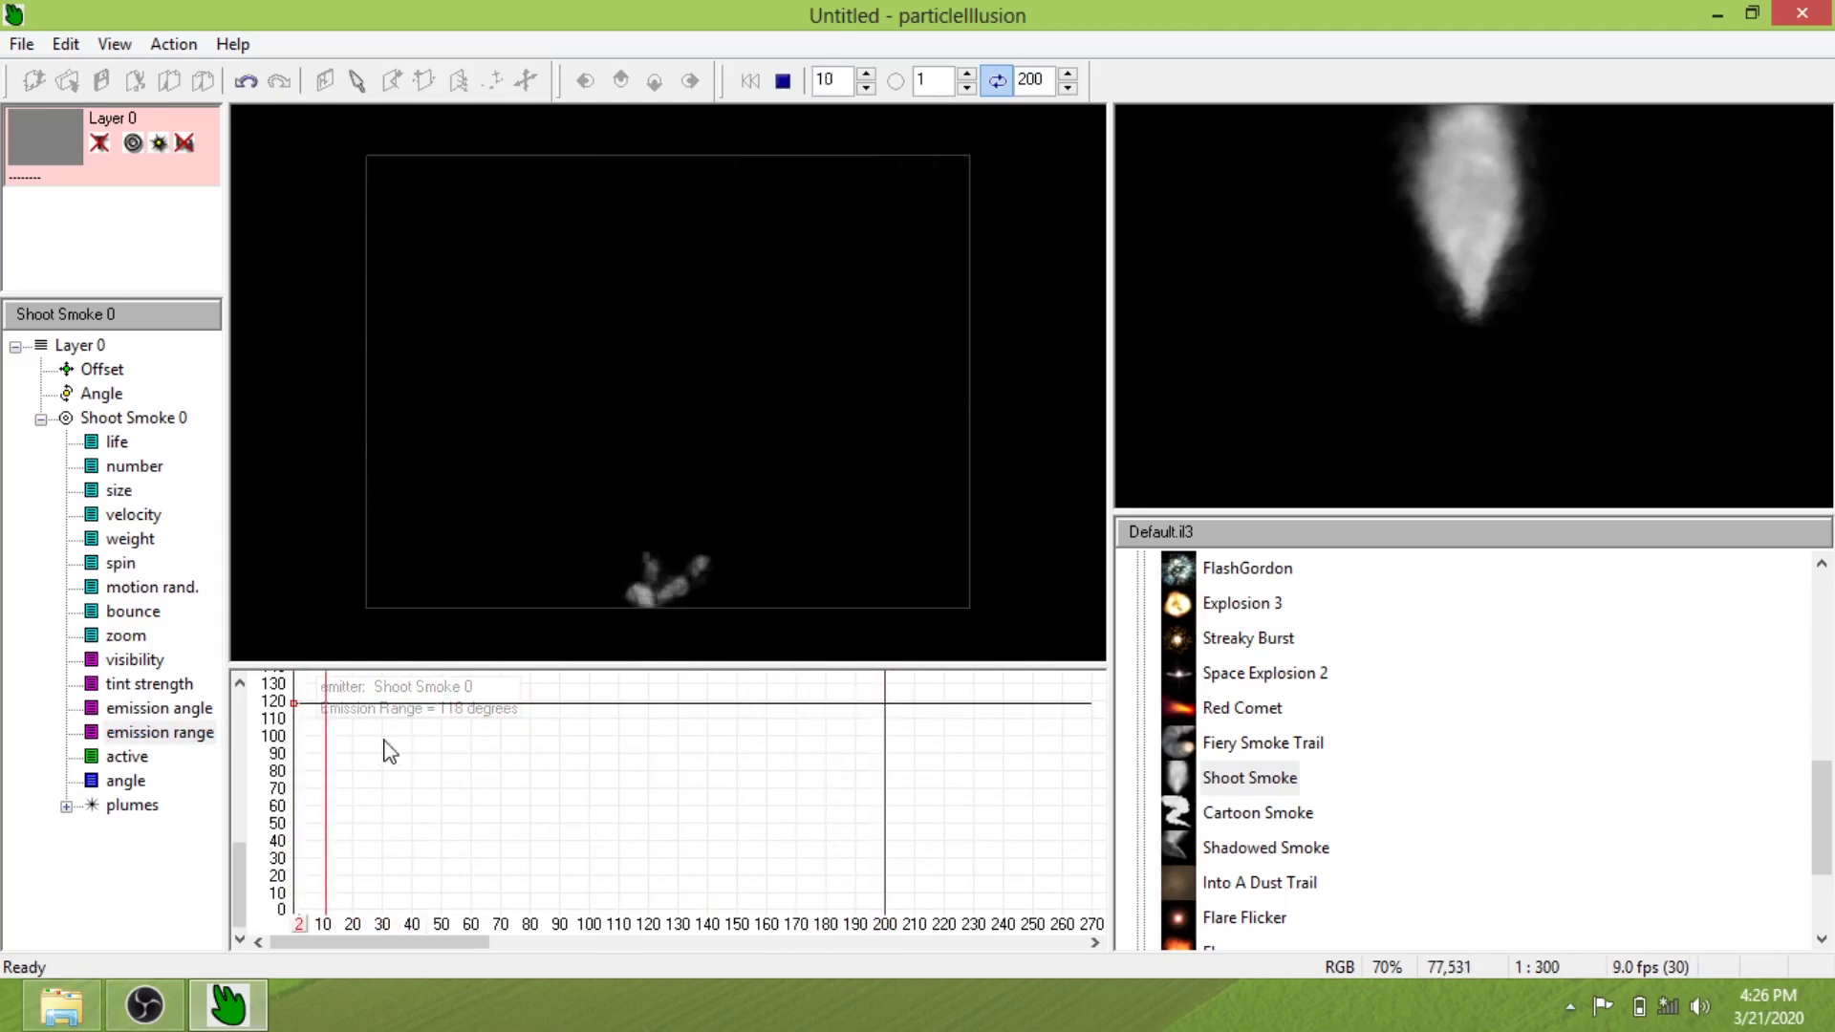
drag(294, 703, 294, 790)
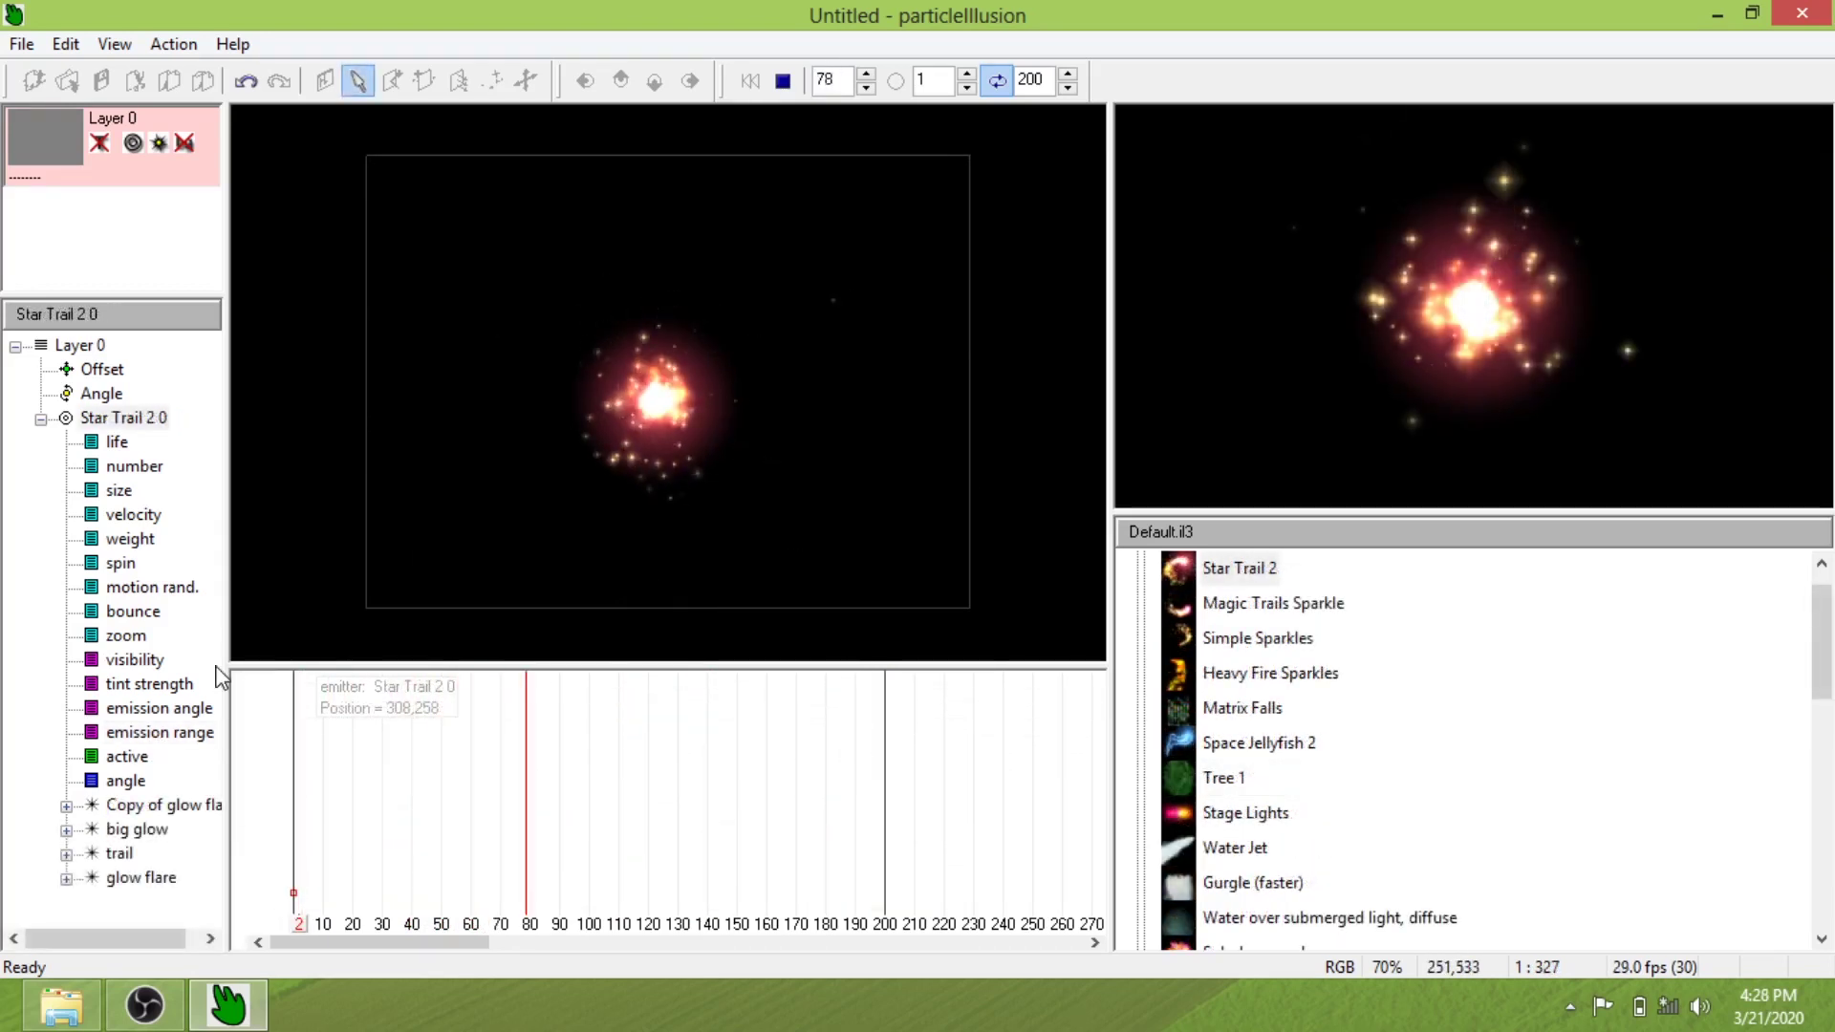
Add an off key to Star Trail 2 0's Active graph so it stops emitting
click(126, 757)
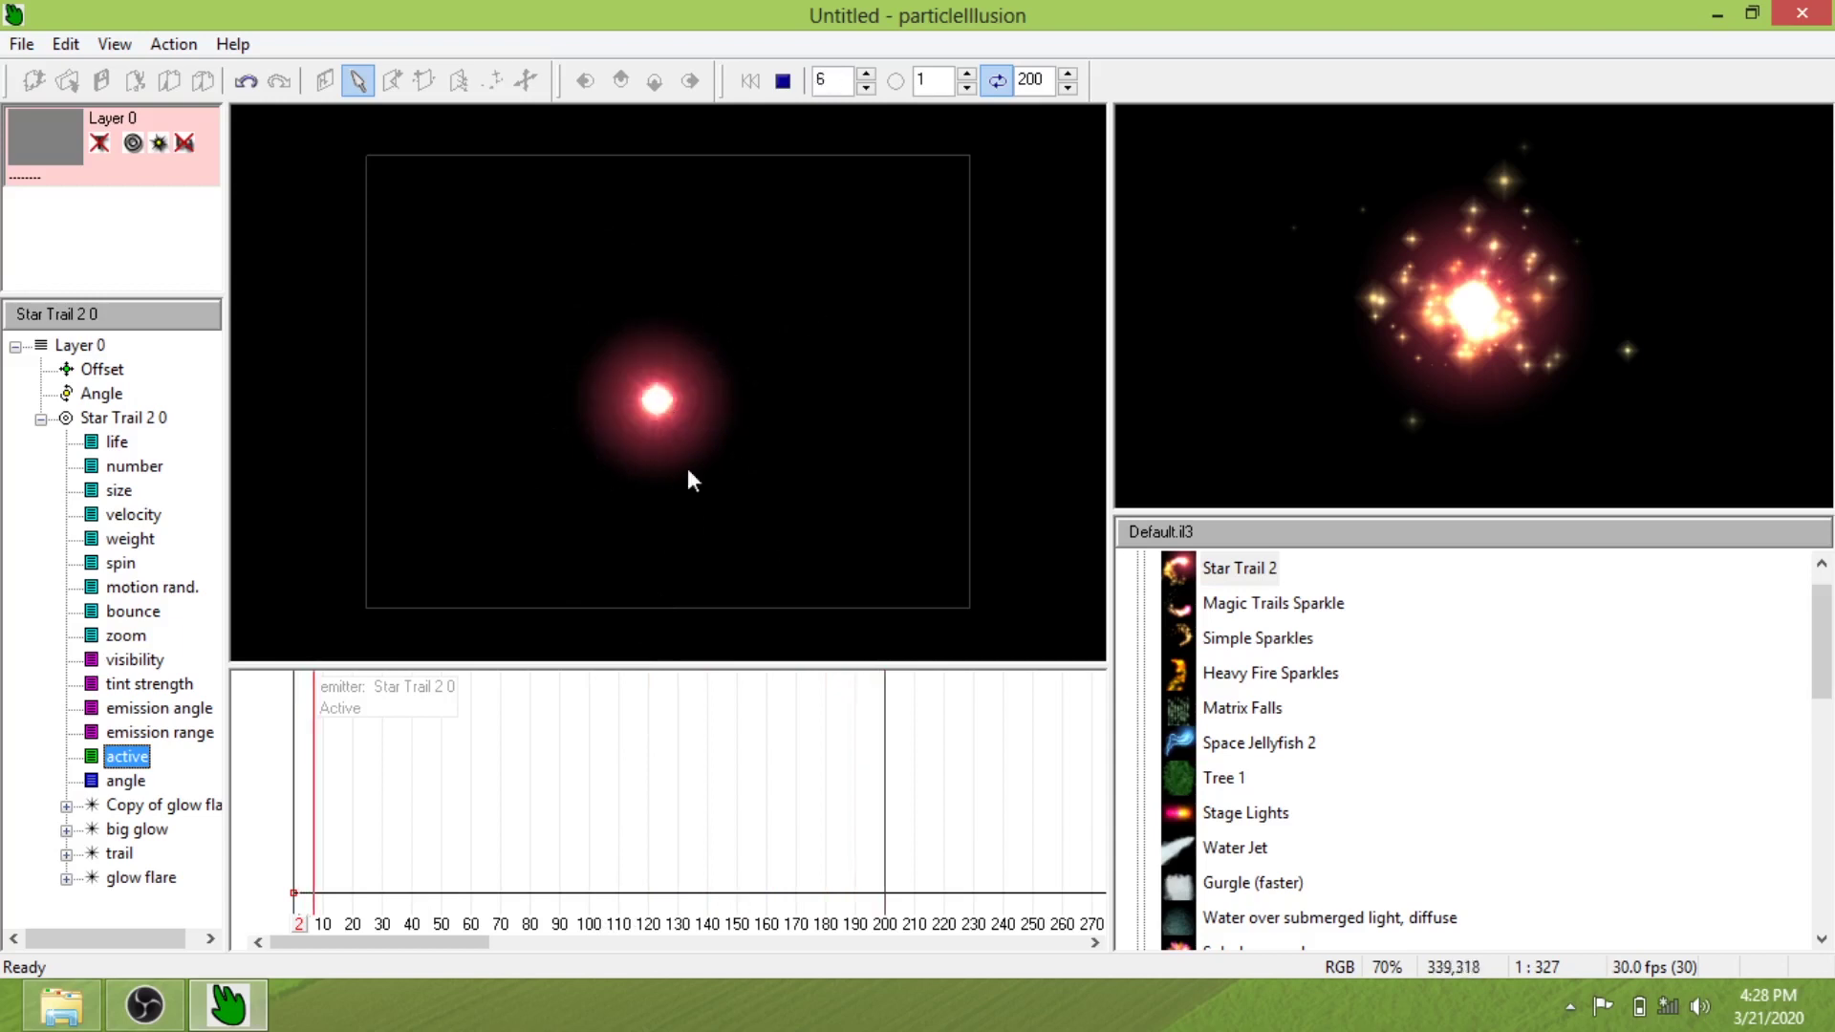
click(593, 895)
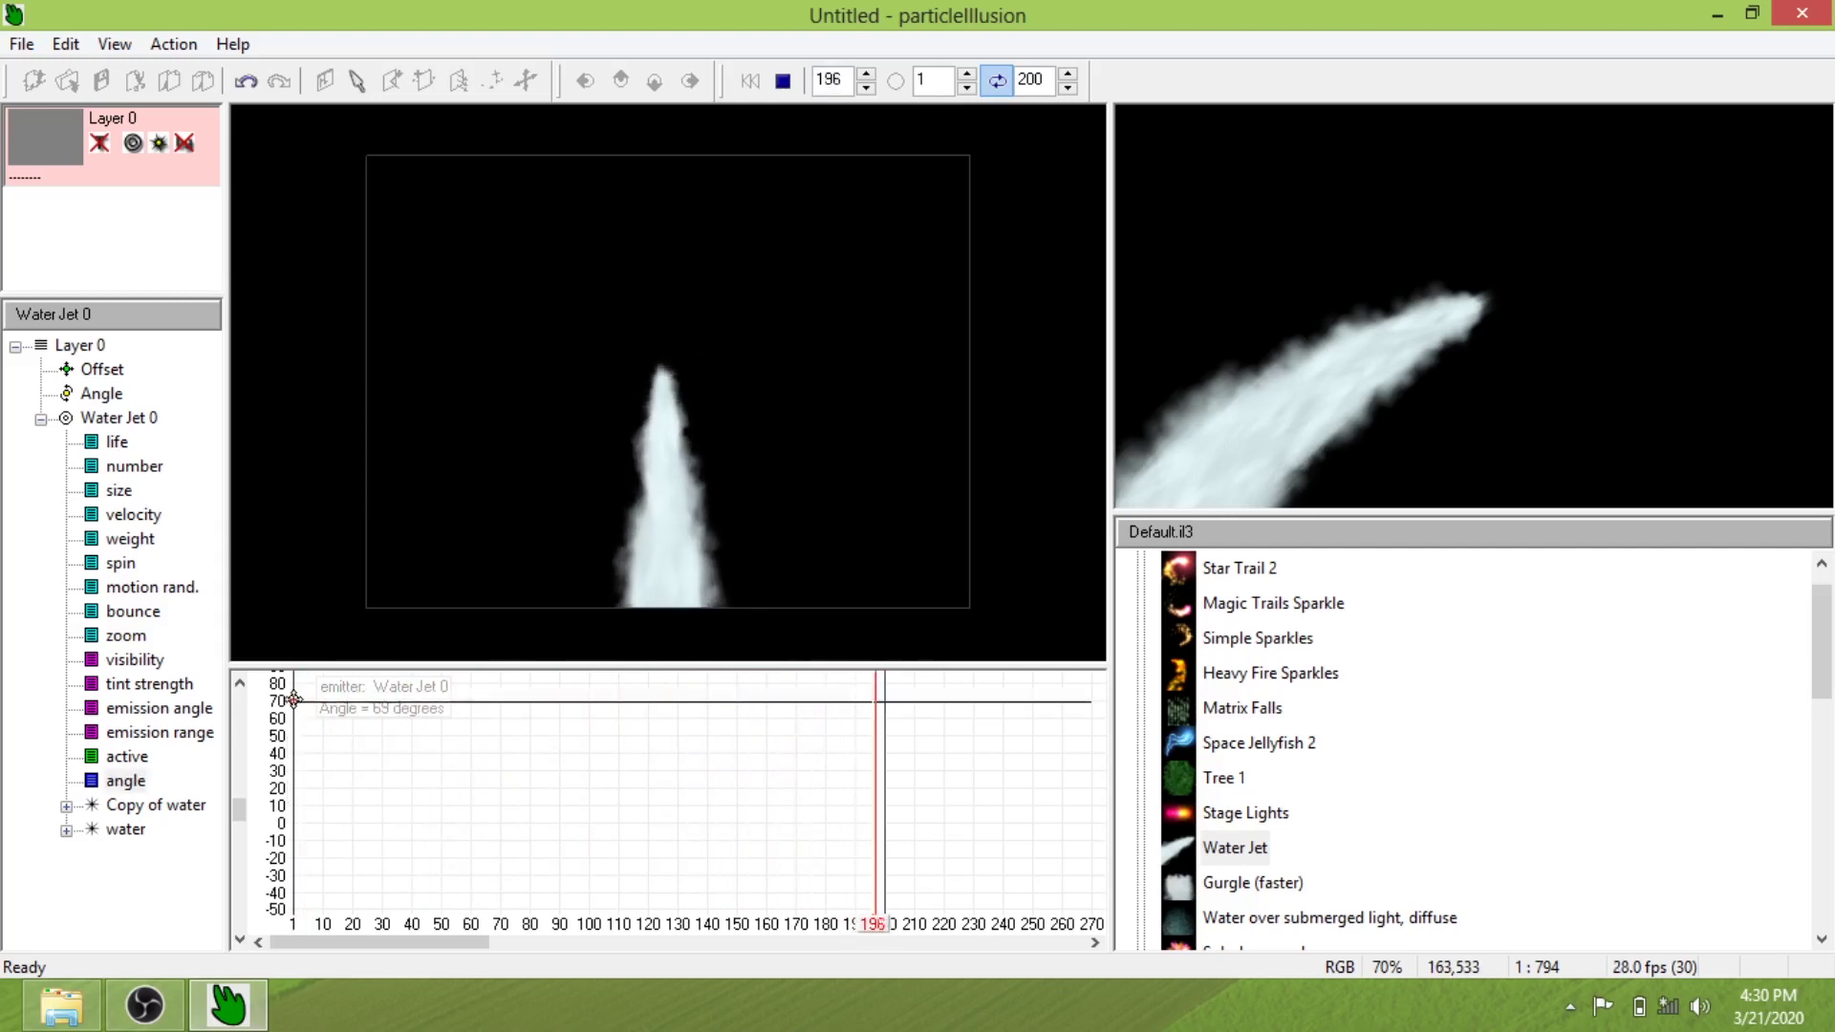
Set Water Jet 0's angle to about 193° and move the emitter to the right
mouse_move(296, 706)
mouse_down()
mouse_move(293, 671)
mouse_move(293, 796)
mouse_up()
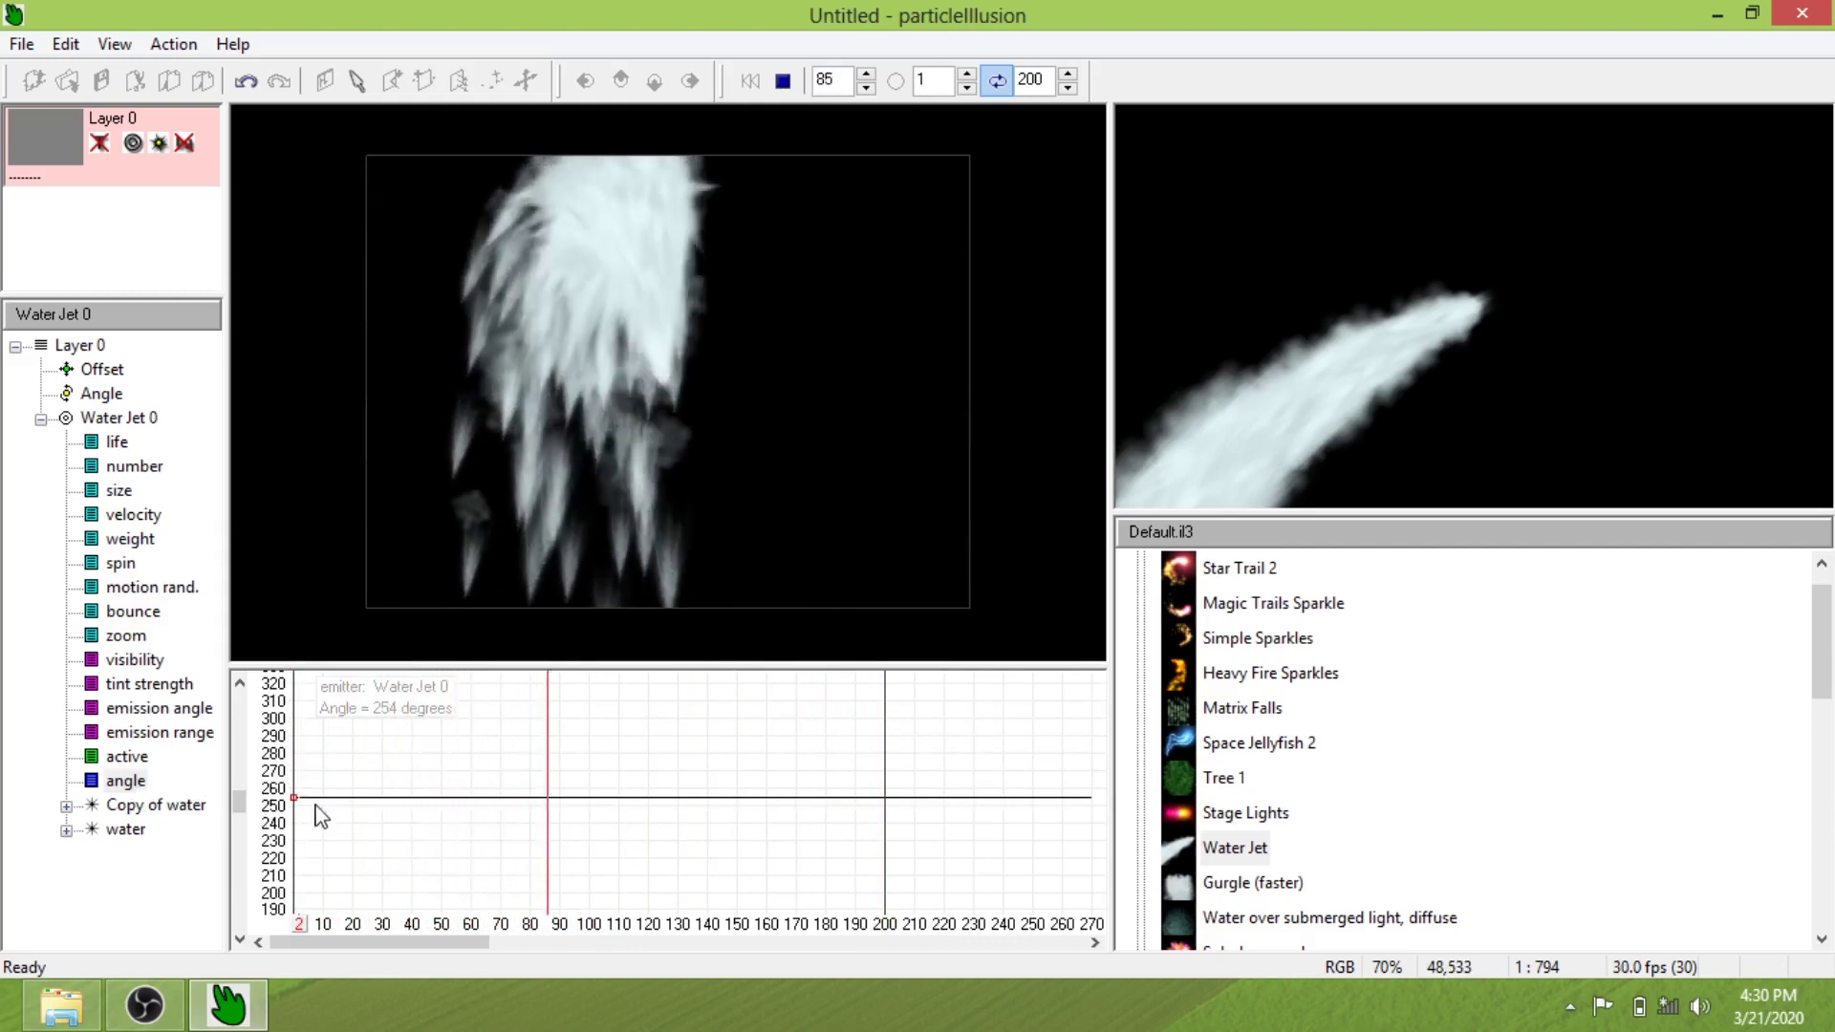
drag(294, 797, 299, 904)
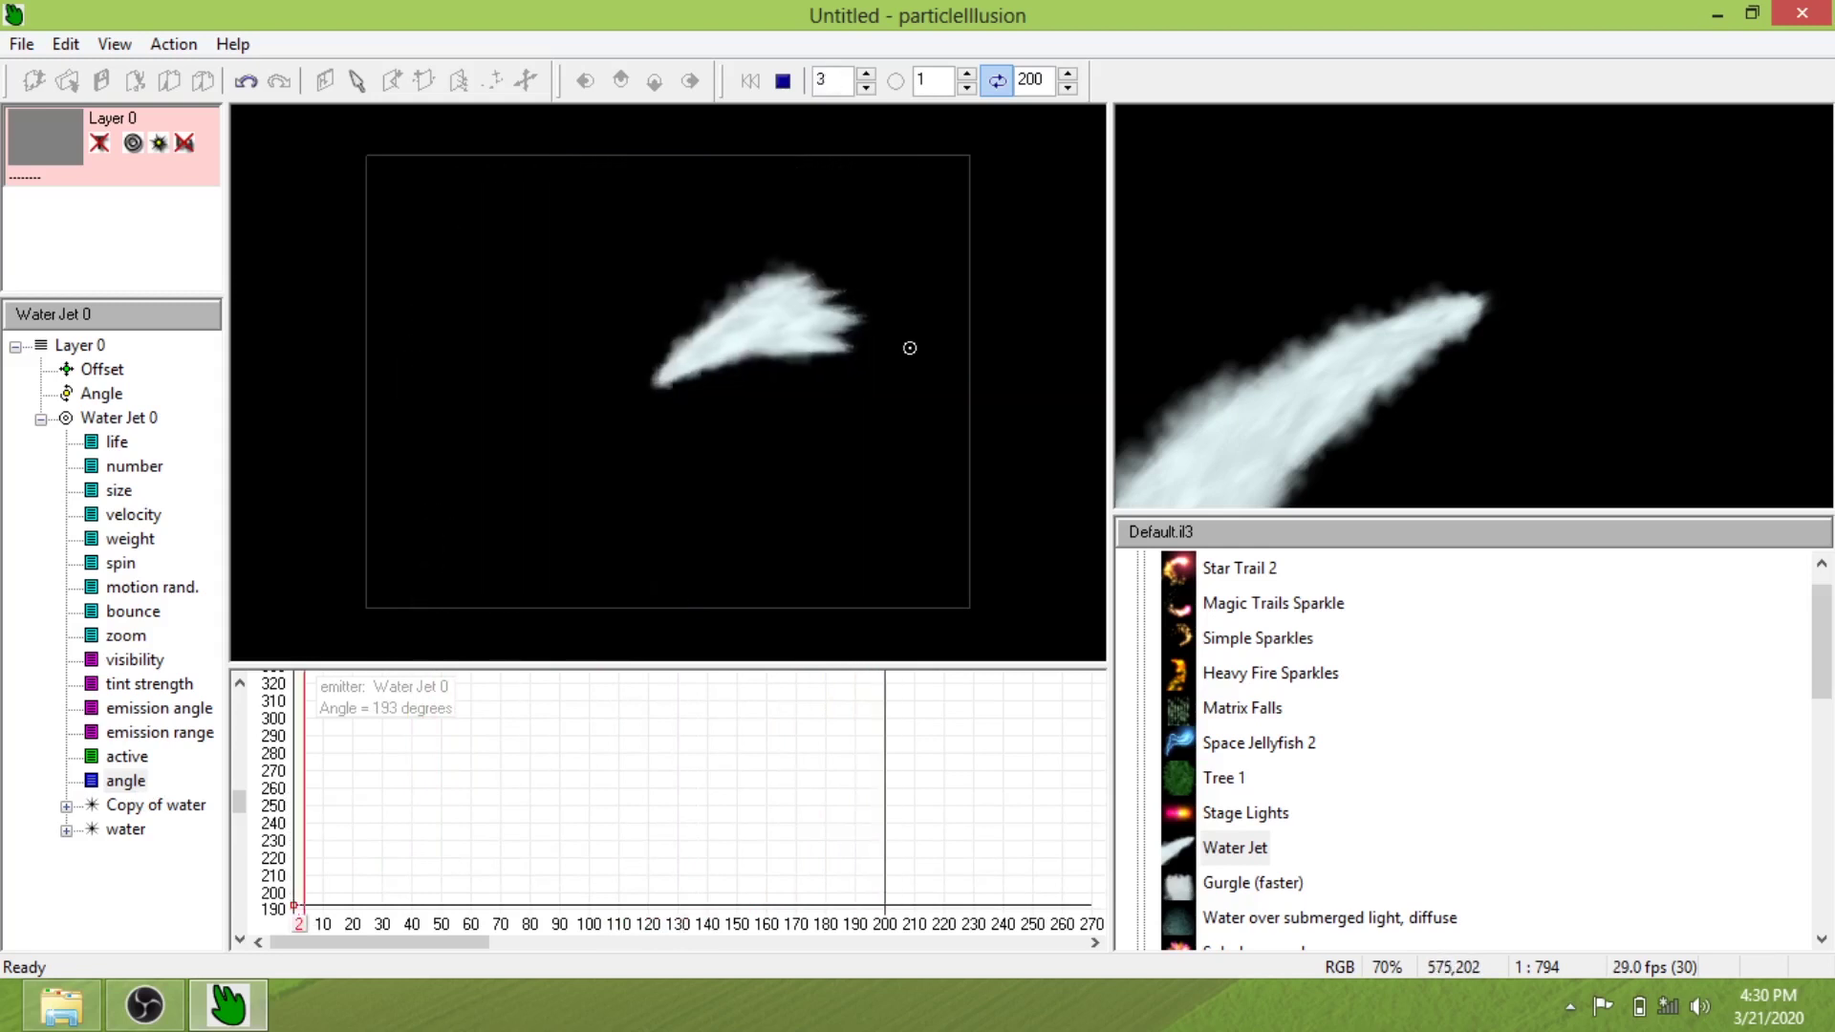
drag(911, 348, 1006, 330)
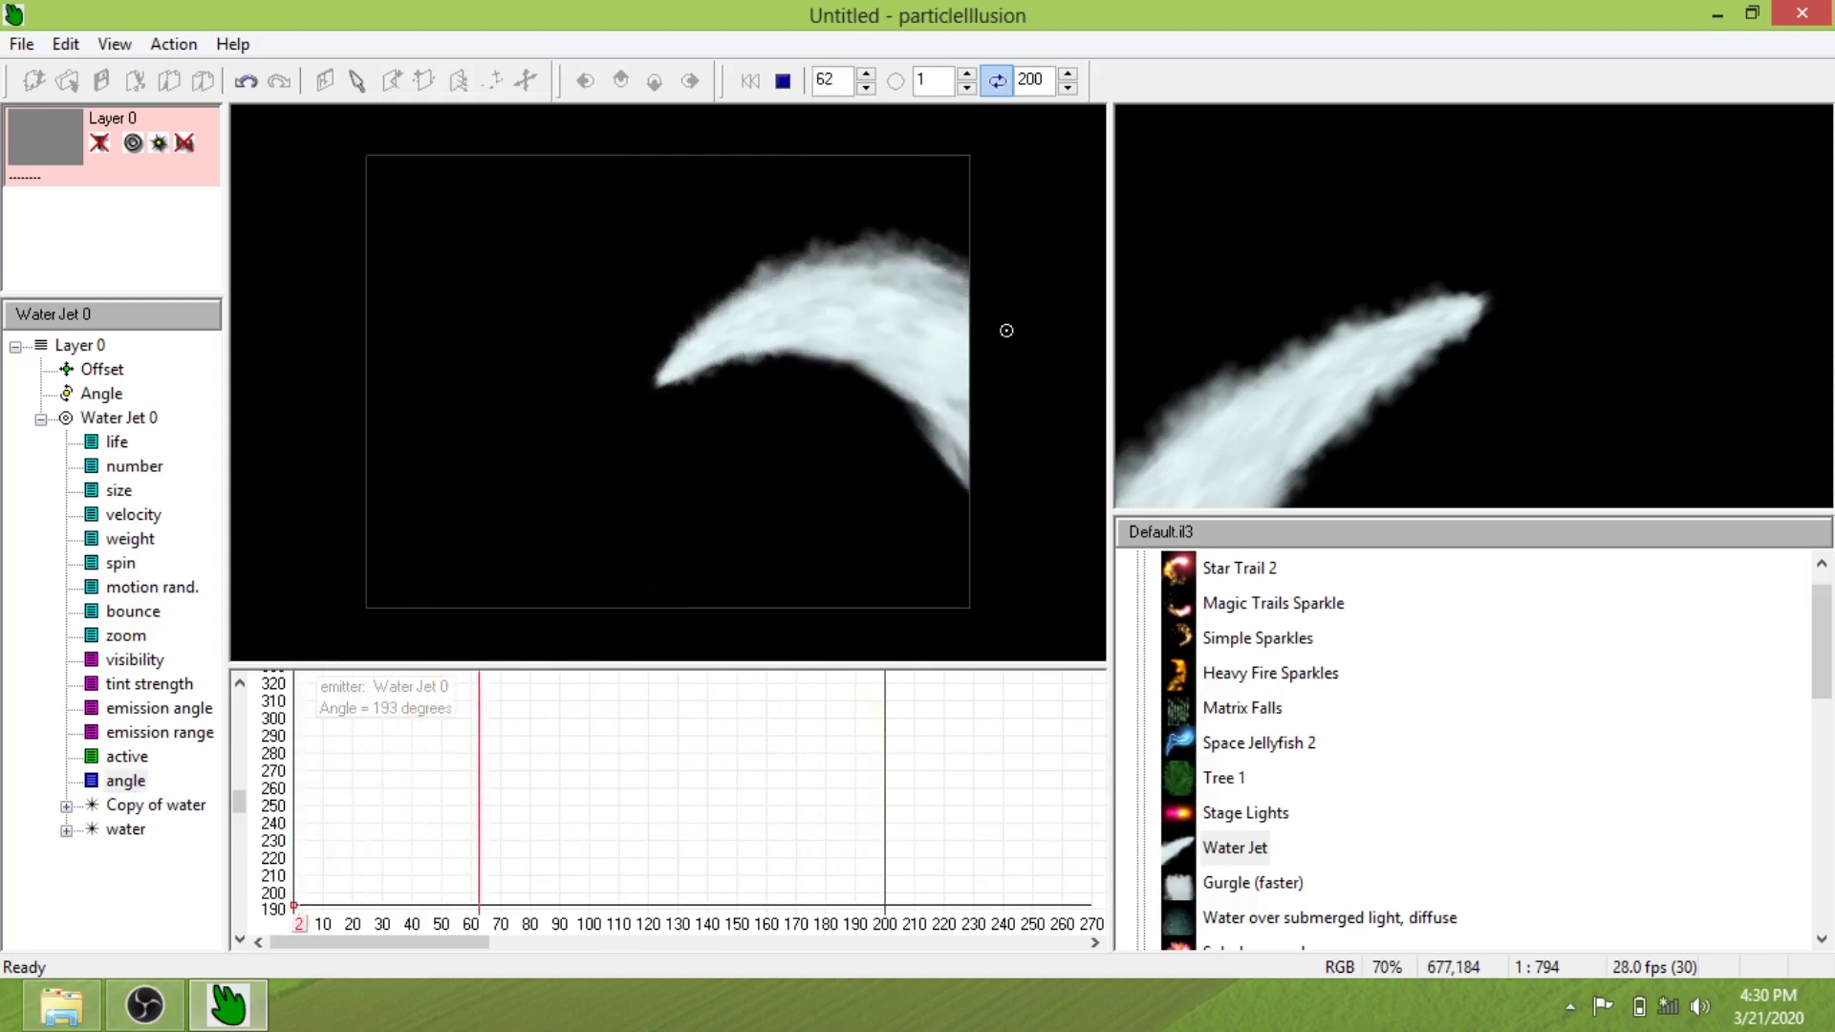